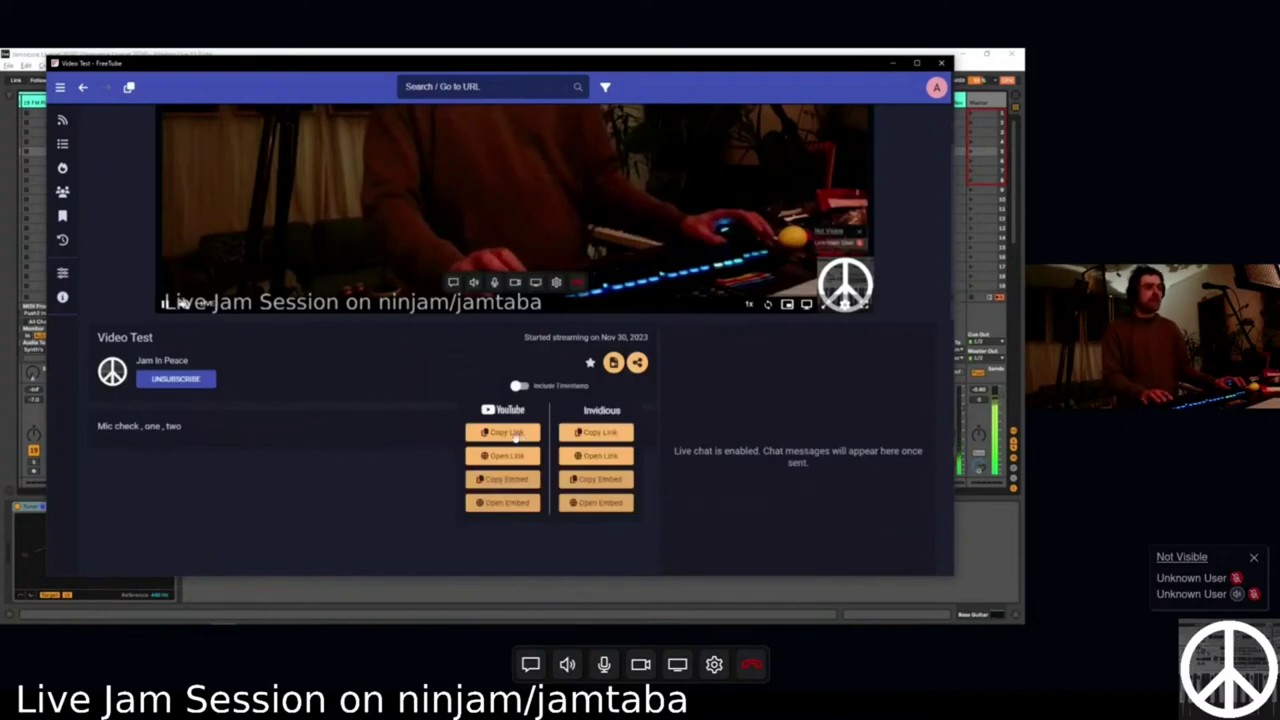
Minimize FreeTube and post "live here", the copied YouTube stream link and "all test" in Jamtaba's Ninjam chat.
click(891, 62)
click(762, 388)
text(feel)
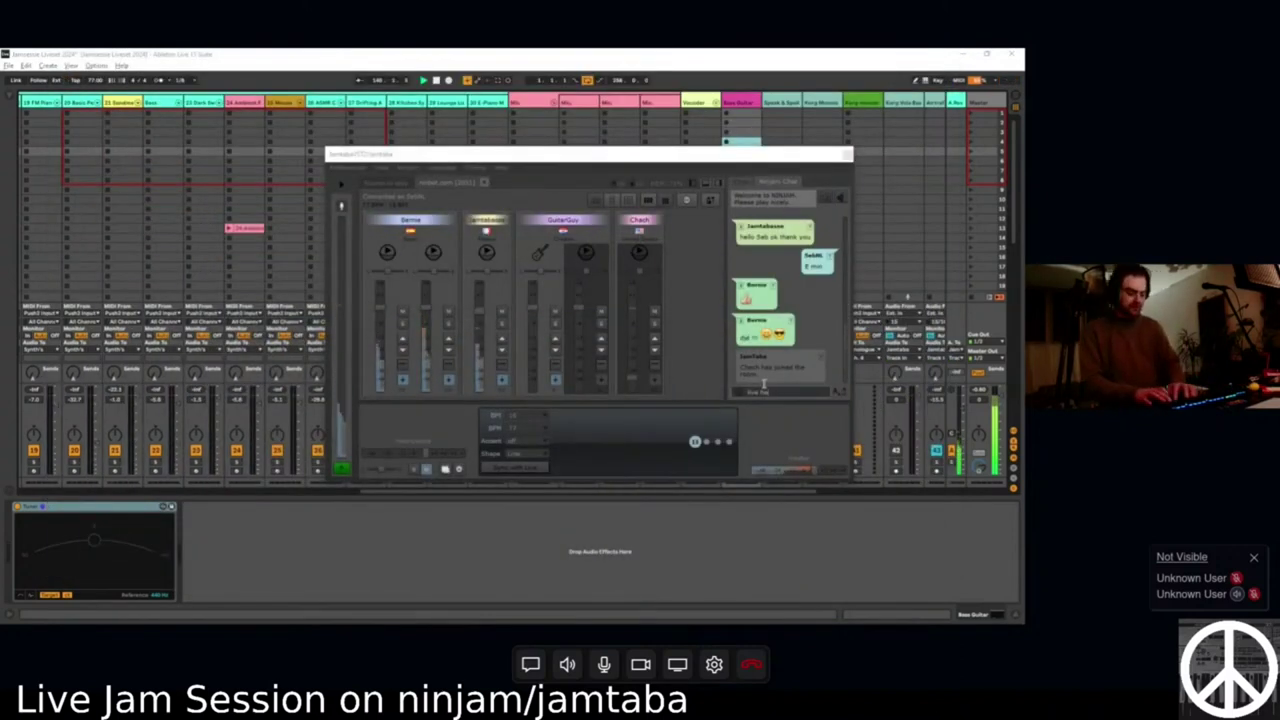
key(Return)
key(ctrl+v)
key(Return)
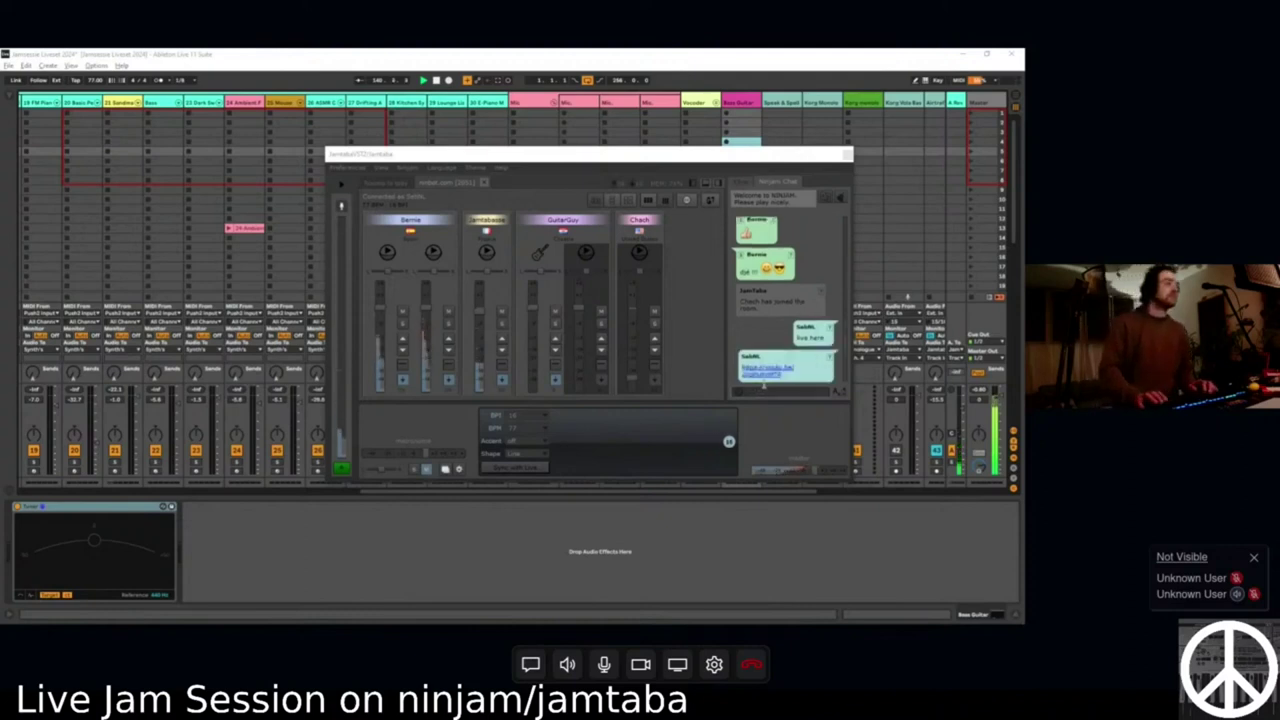
text(ok hey)
key(Return)
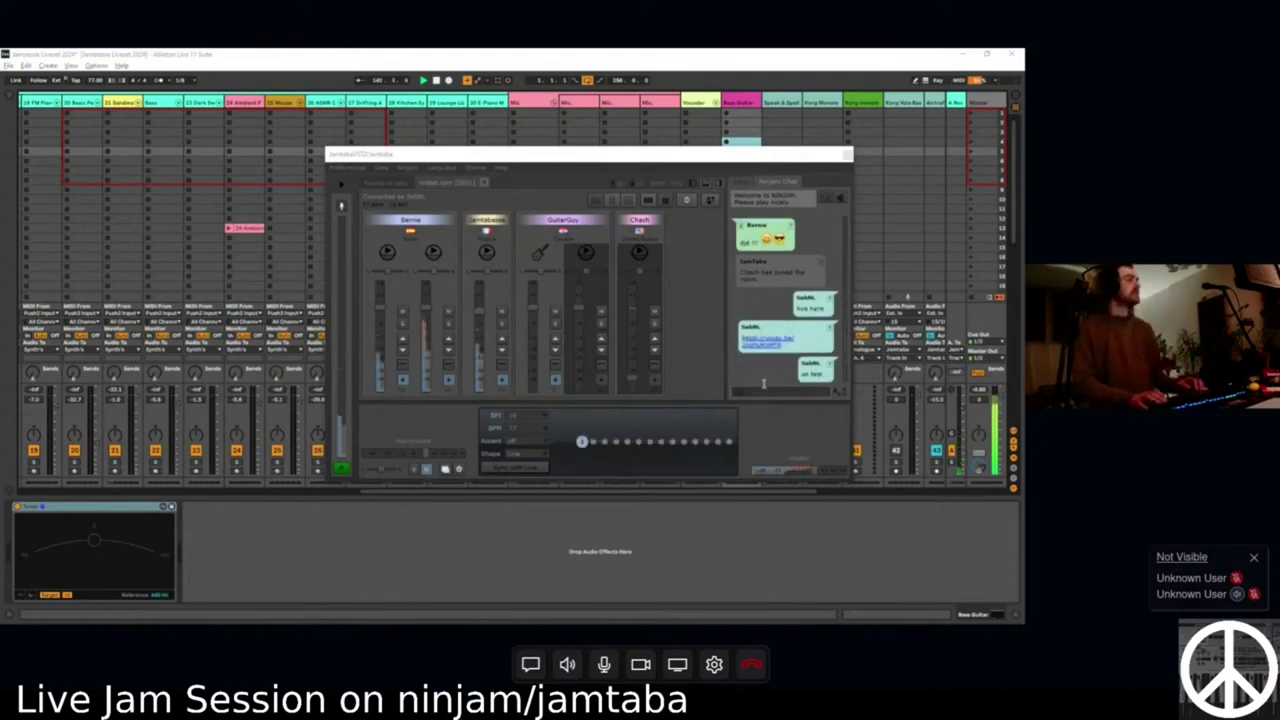
click(773, 391)
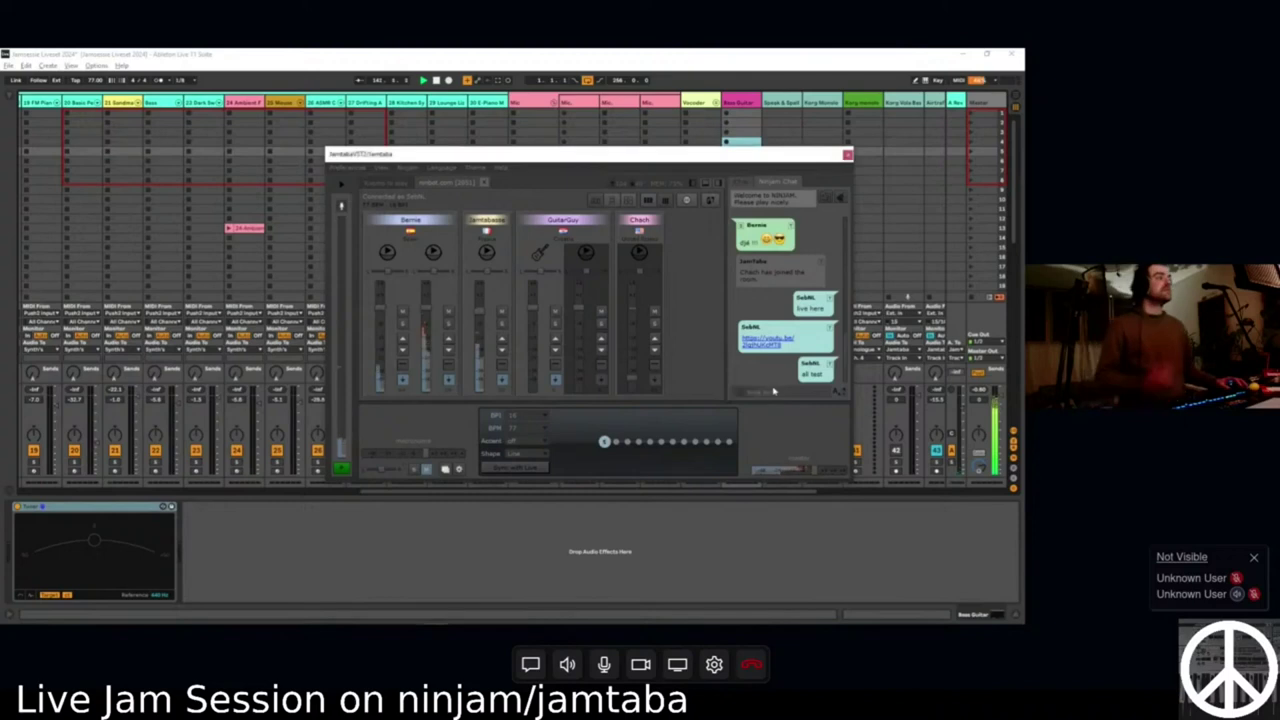
Hide the device detail view in the Live set and move the Jamtaba window up over the earlier tracks' clip slots.
click(968, 573)
click(1015, 616)
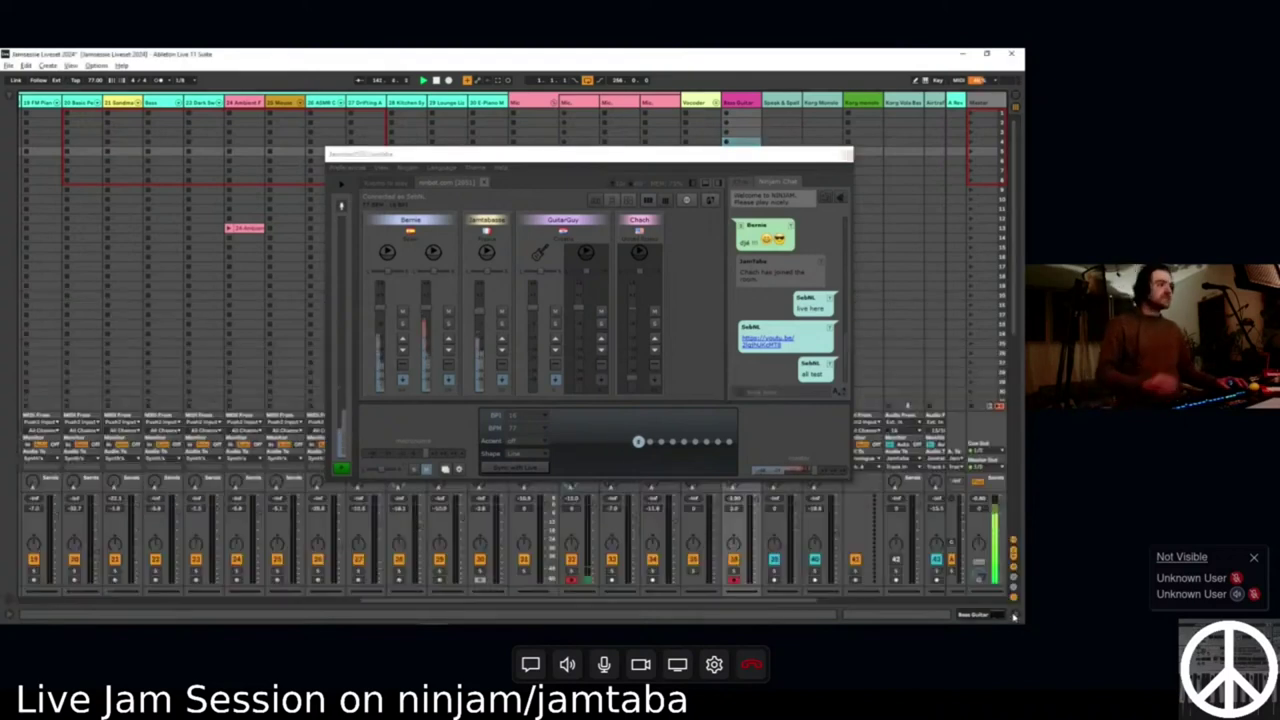
drag(752, 152, 587, 127)
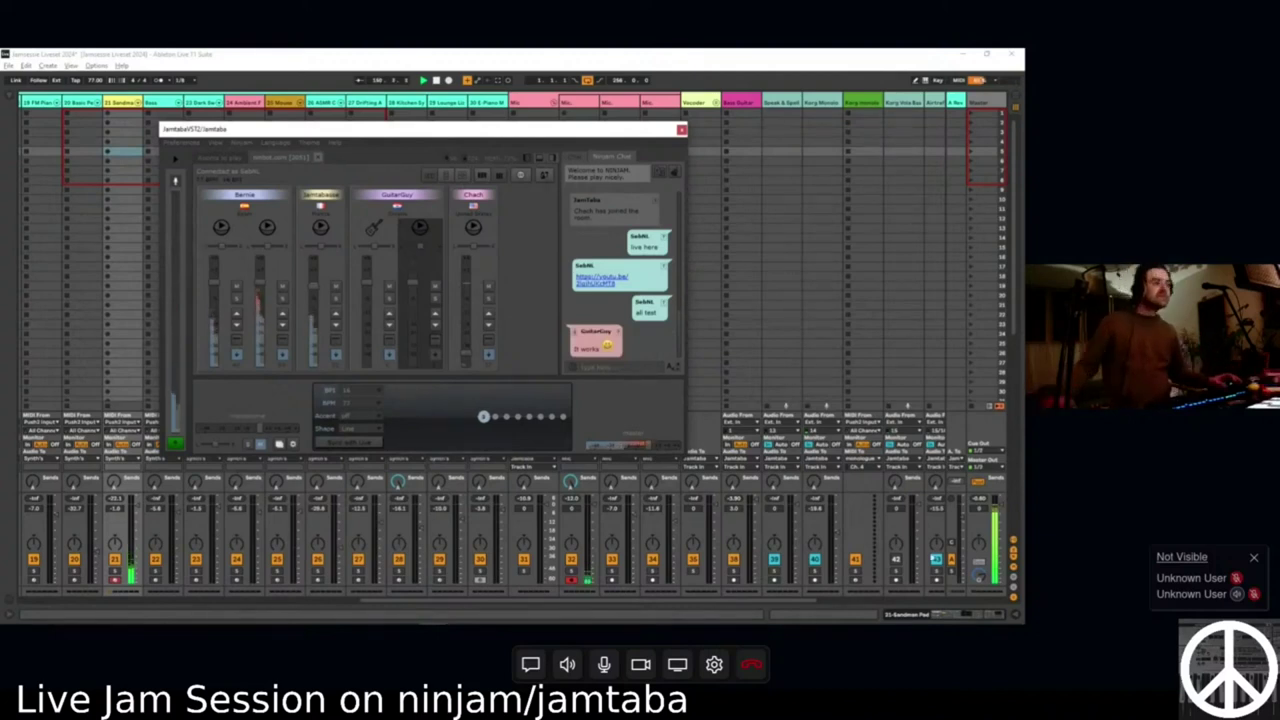
Reply in the Ninjam chat with "yeah i know", "hahaha", "trying best settings" and a smiley.
click(603, 366)
text(yes)
key(Return)
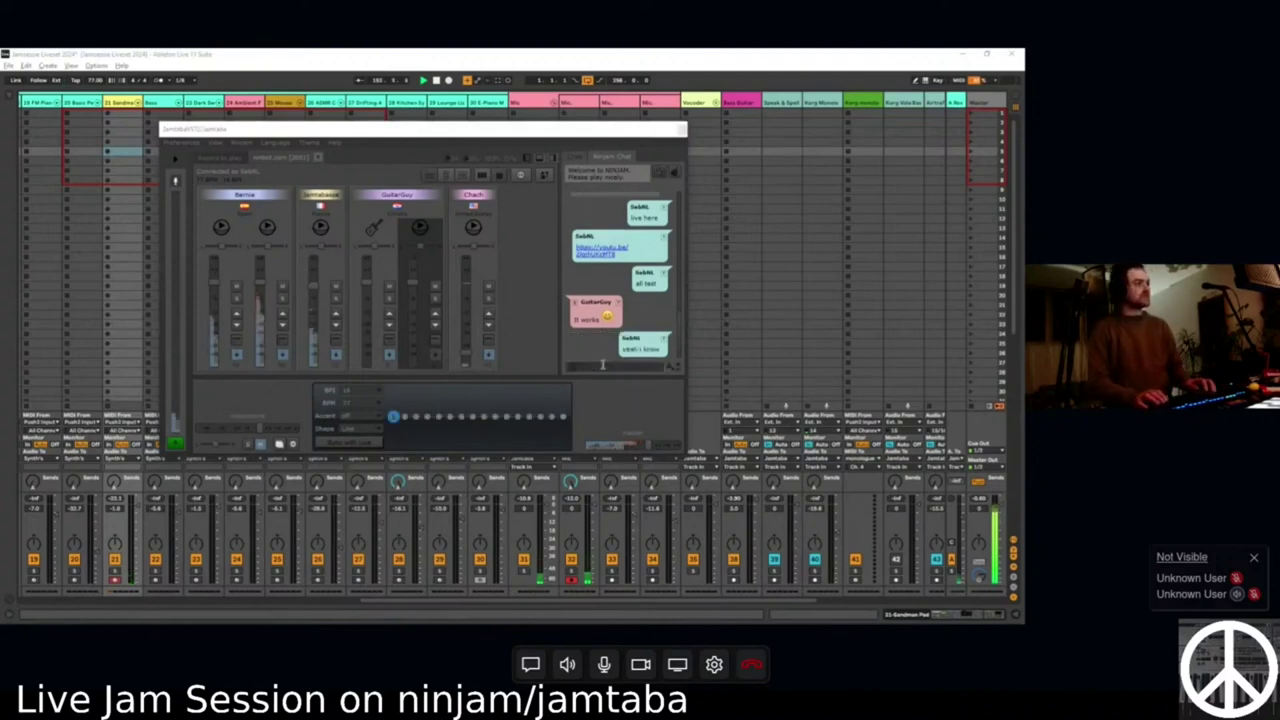
key(Return)
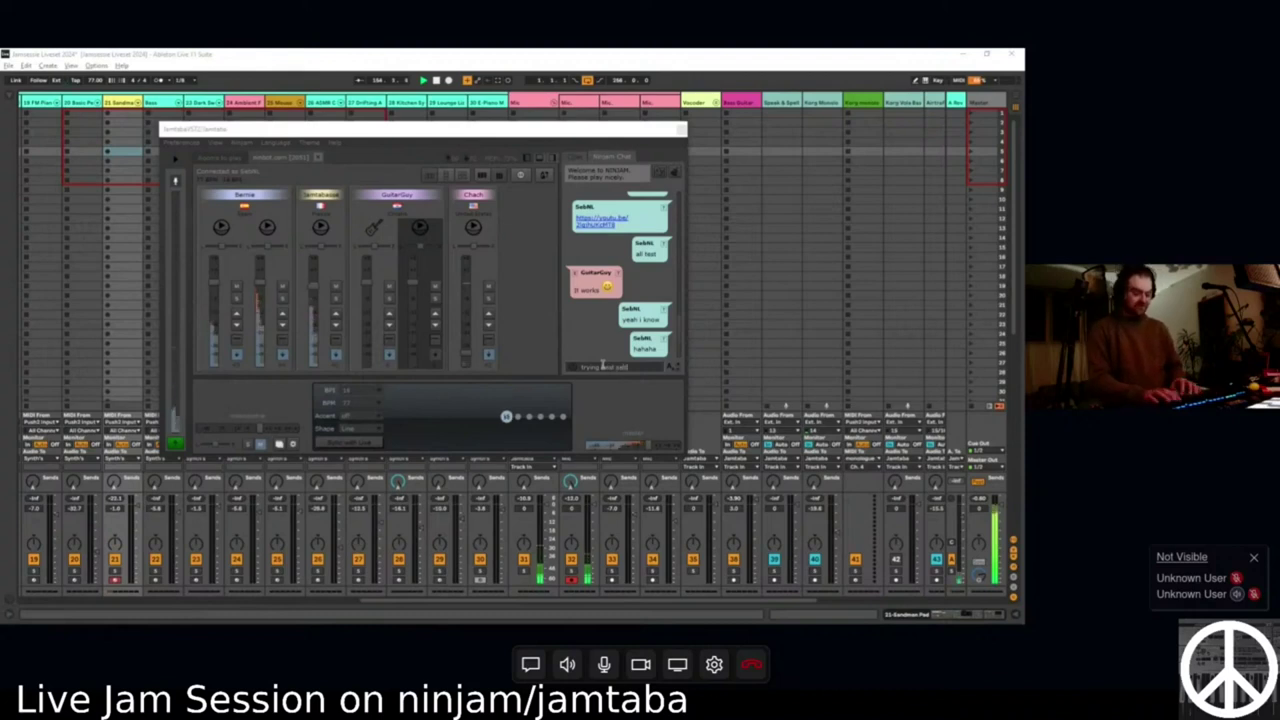
key(Return)
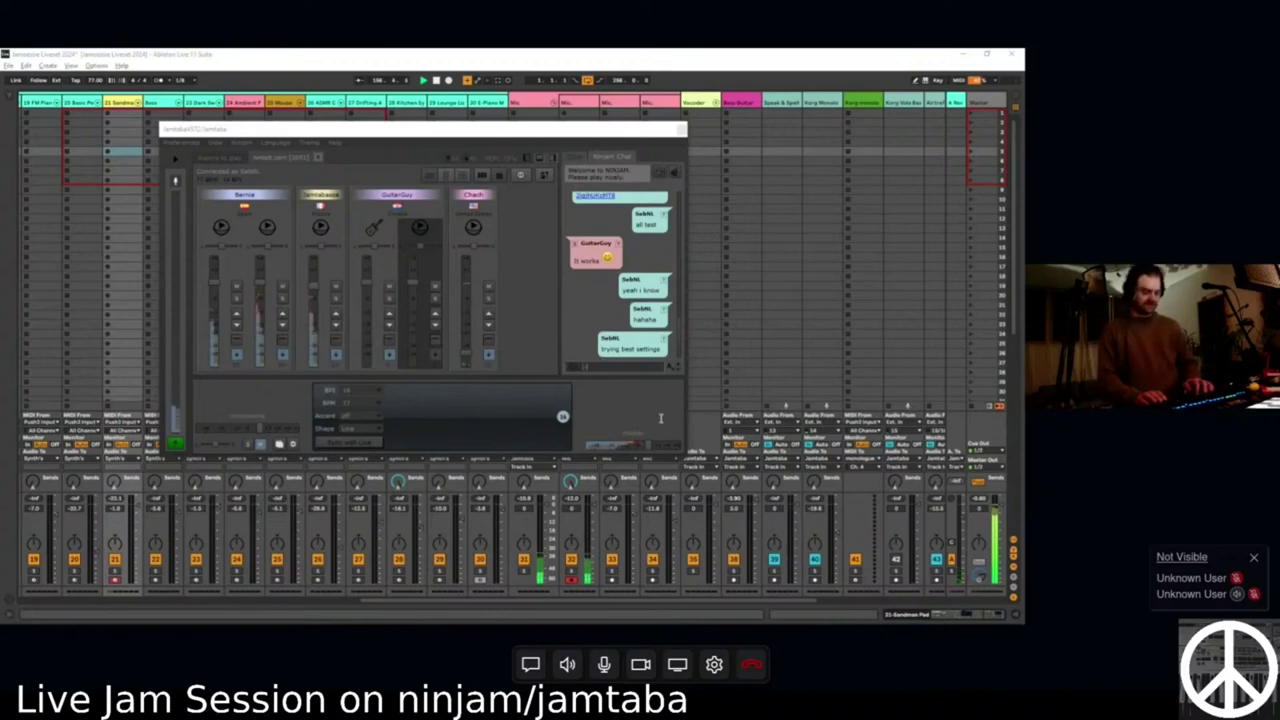
Switch to FreeTube to check the picture of the Video Test live stream, and minimize it.
key(alt+Tab)
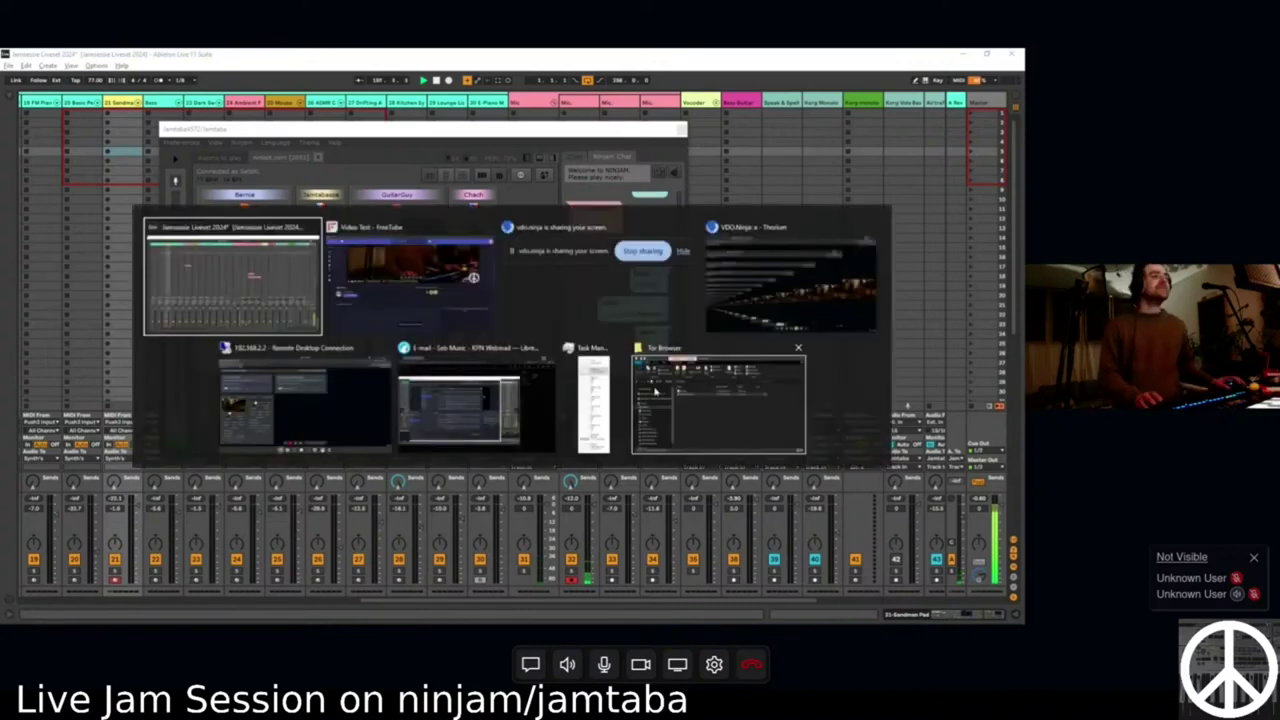
key(alt+Tab)
scroll(600, 372, up, 4)
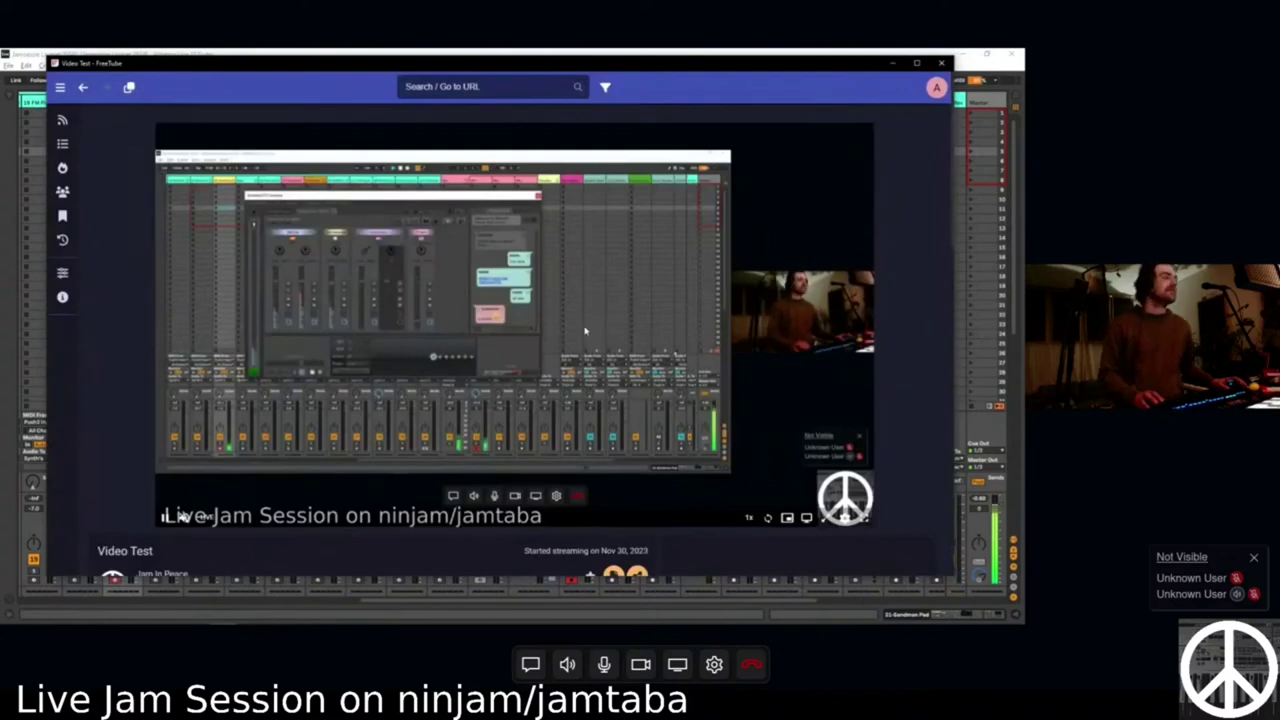
click(895, 65)
Switch to the webmail browser window showing image.png and close it.
key(alt+Tab)
key(alt+Tab)
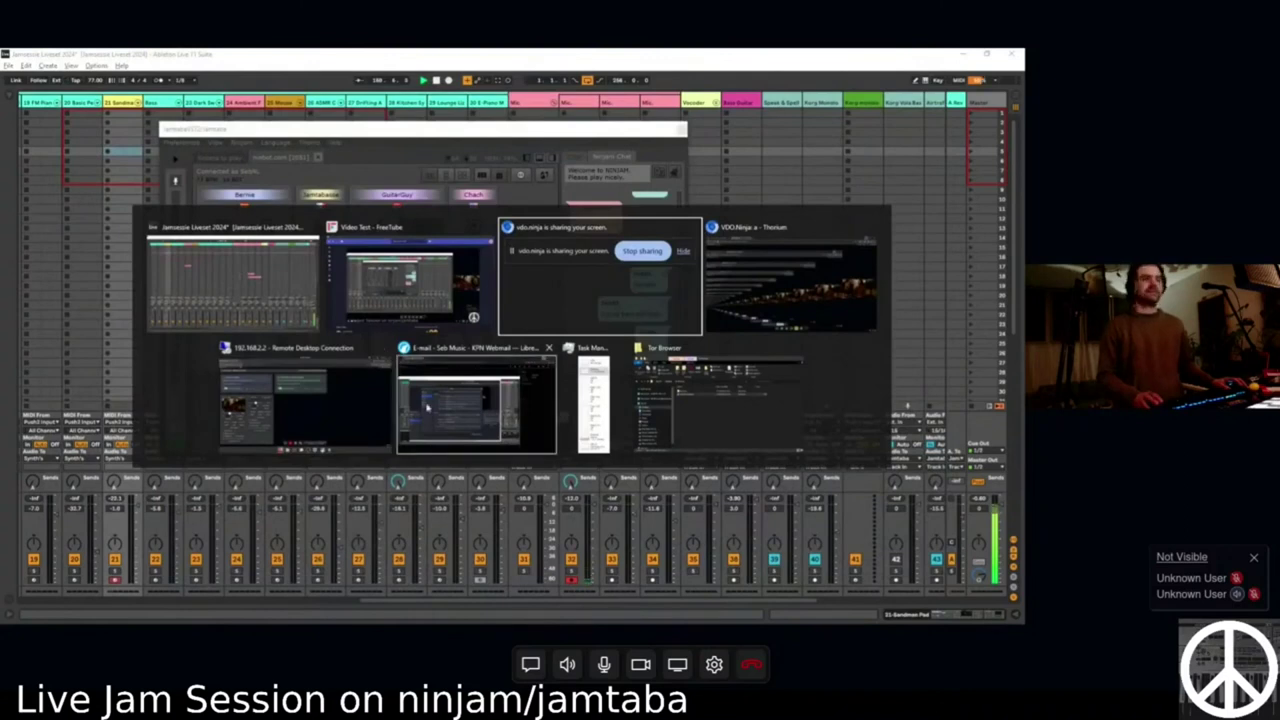
click(492, 420)
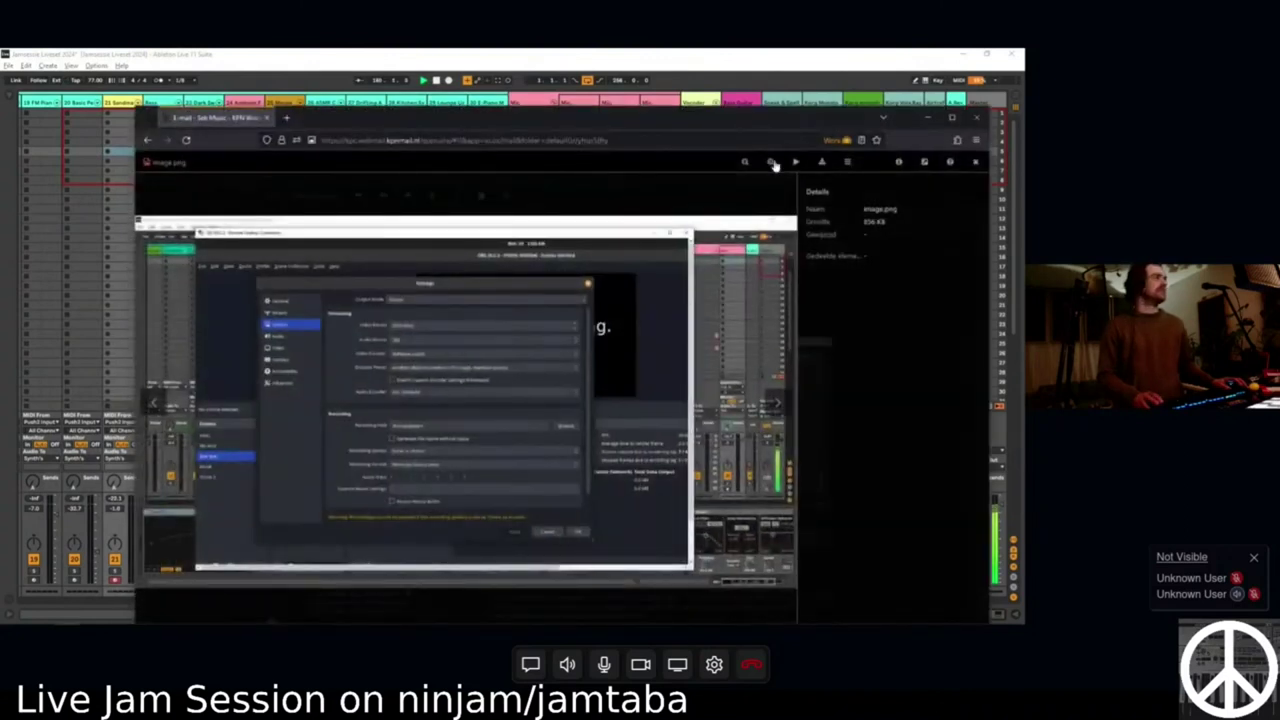
click(975, 118)
Switch to Thorium, check the Video Test stream health in YouTube Studio, and return to the VDO.Ninja page before minimizing the browser.
key(alt+Tab)
click(324, 405)
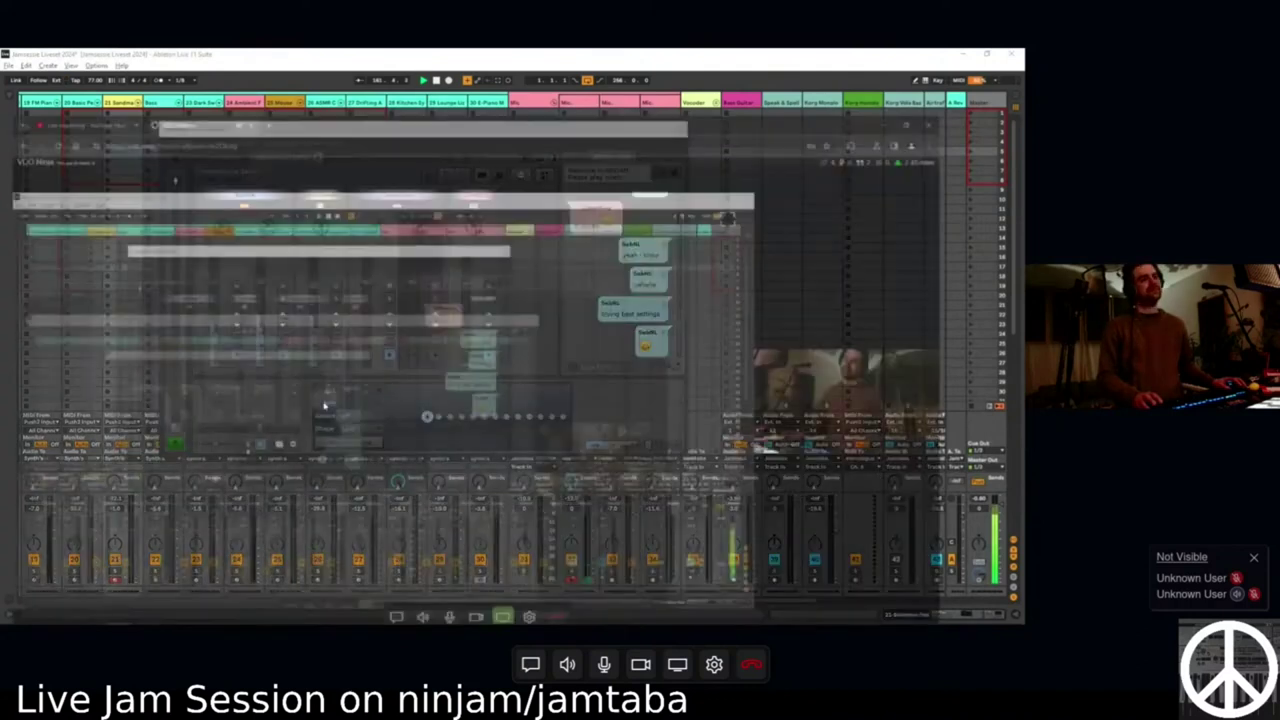
click(96, 62)
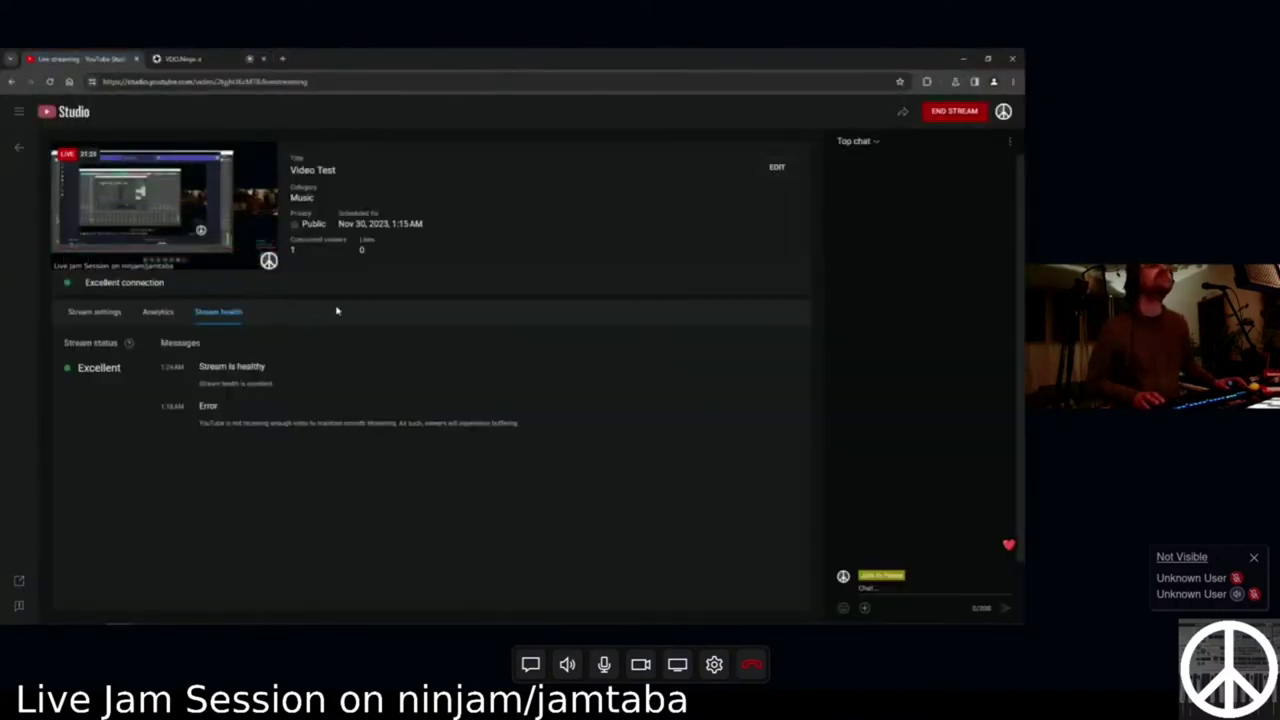
click(183, 59)
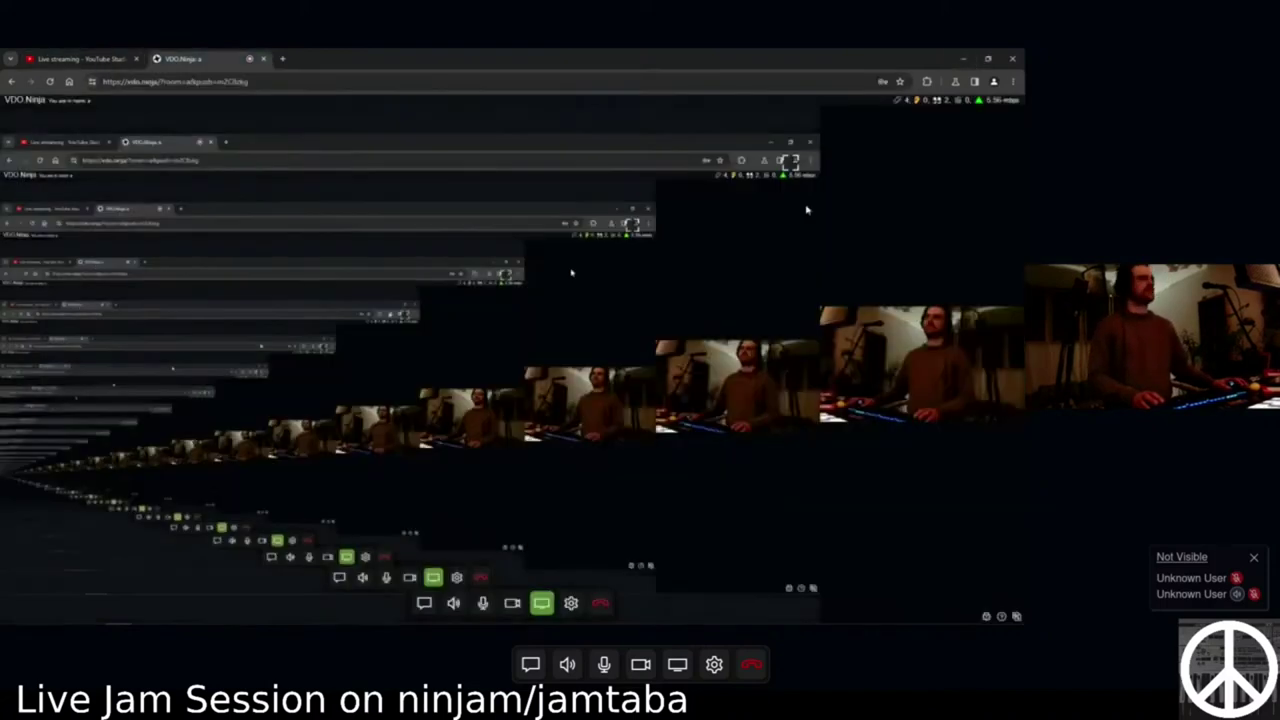
click(963, 59)
On the remote desktop's VDO.Ninja page, dismiss the Not Visible list and hide the shared video's control bar.
key(alt+Tab)
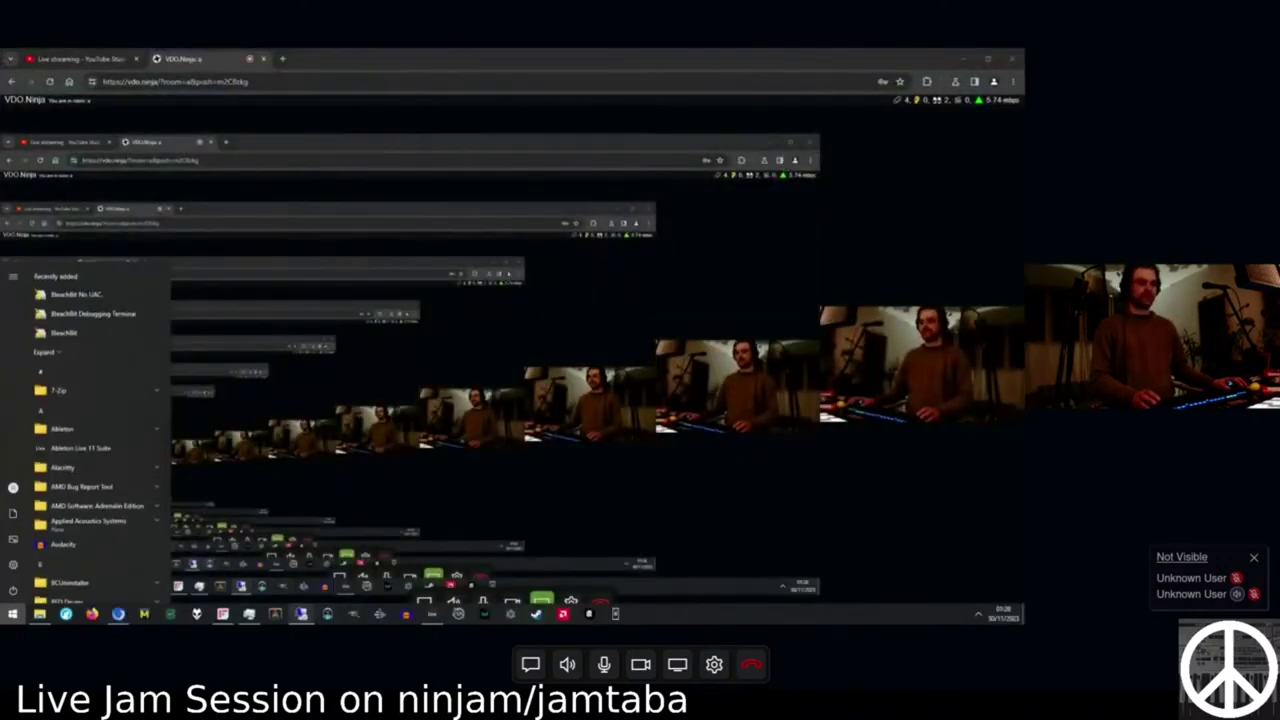
click(301, 617)
key(alt+Tab)
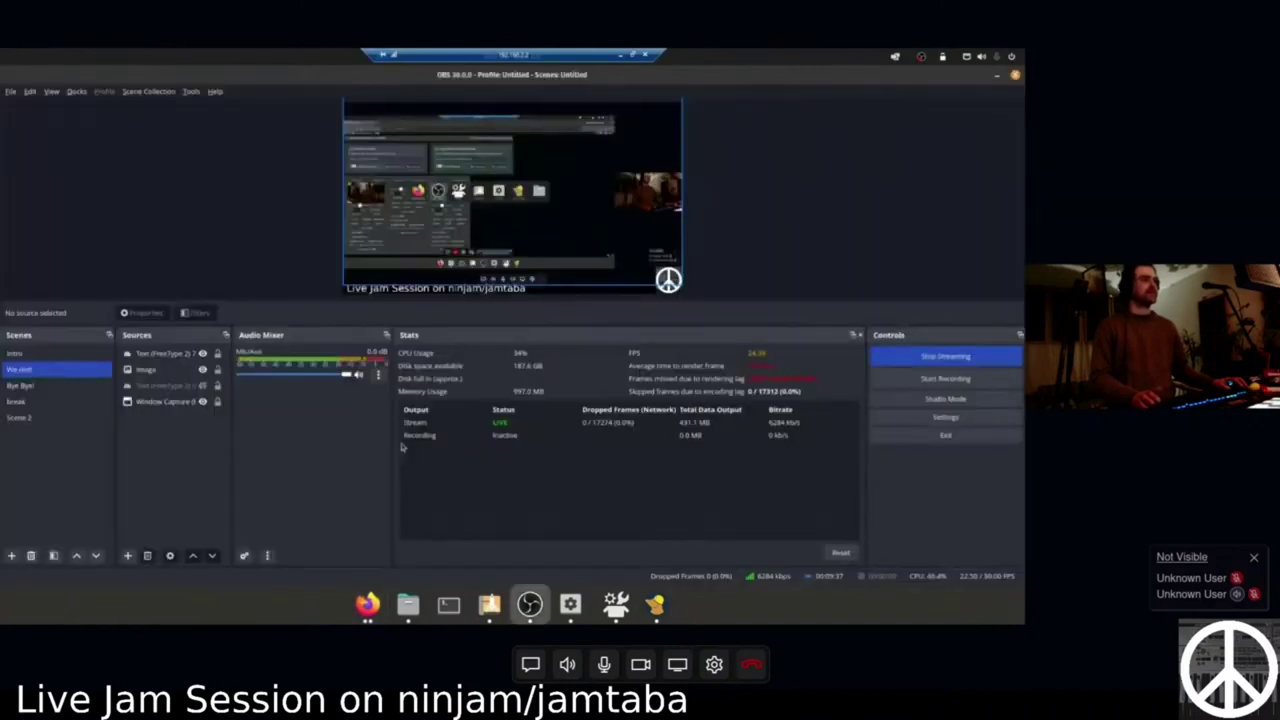
key(alt+Tab)
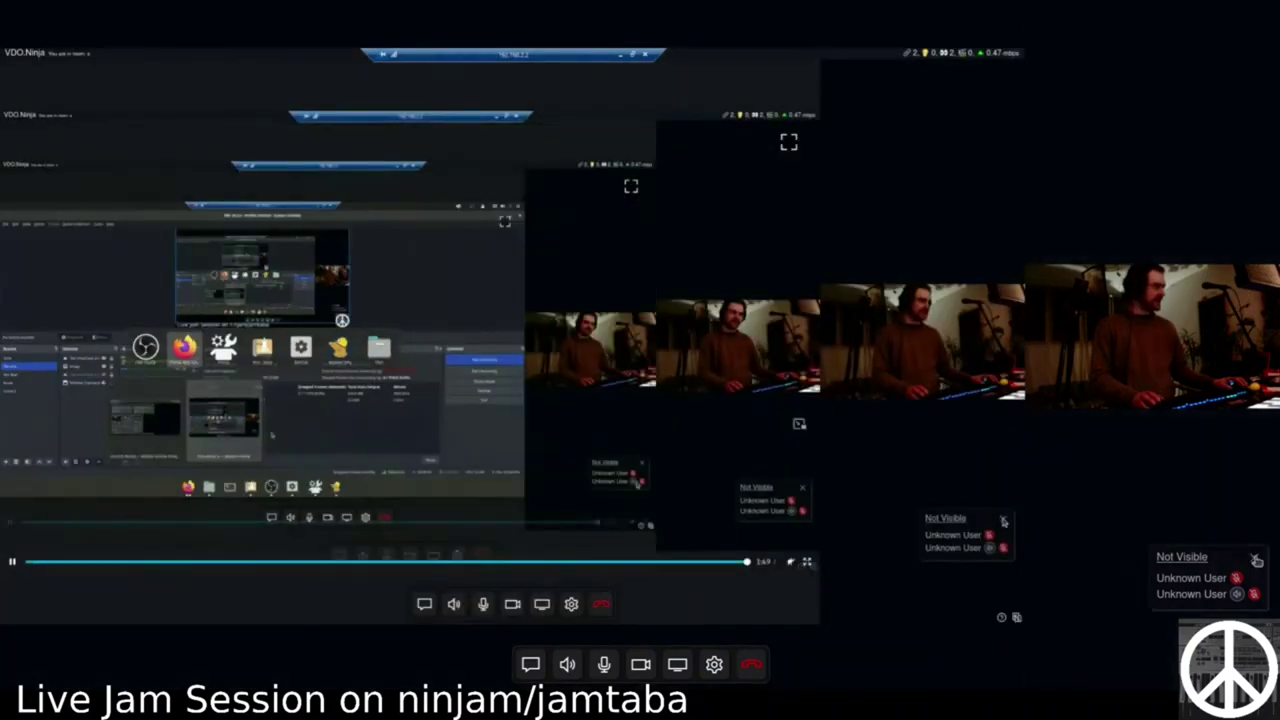
right_click(913, 495)
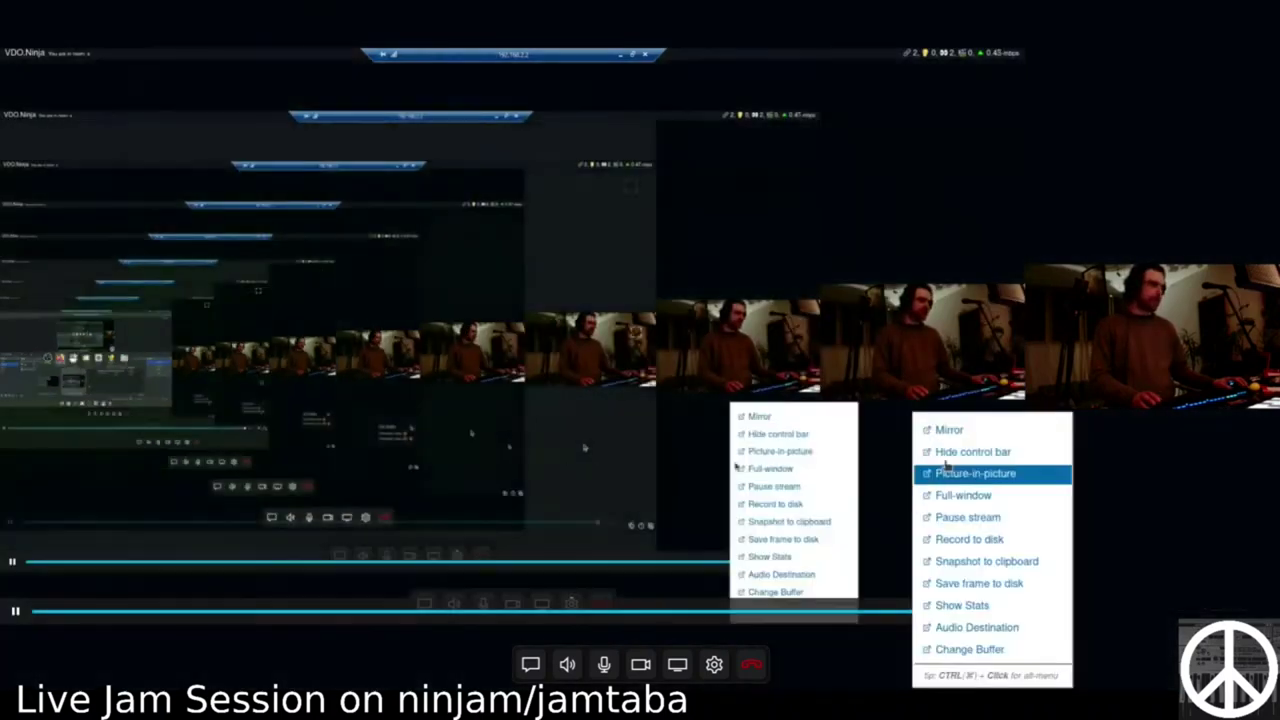
click(954, 458)
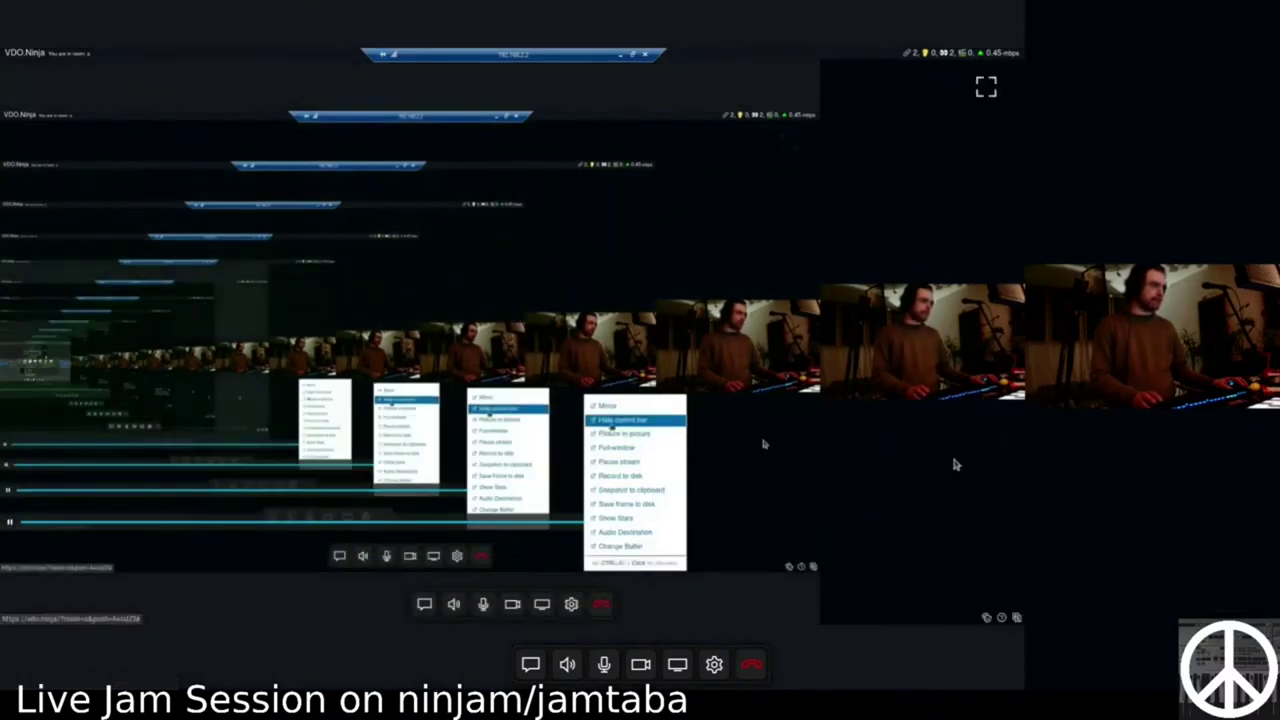
Return to the Live set through OBS and VDO.Ninja, and reposition the Jamtaba window over the middle tracks.
key(alt+Tab)
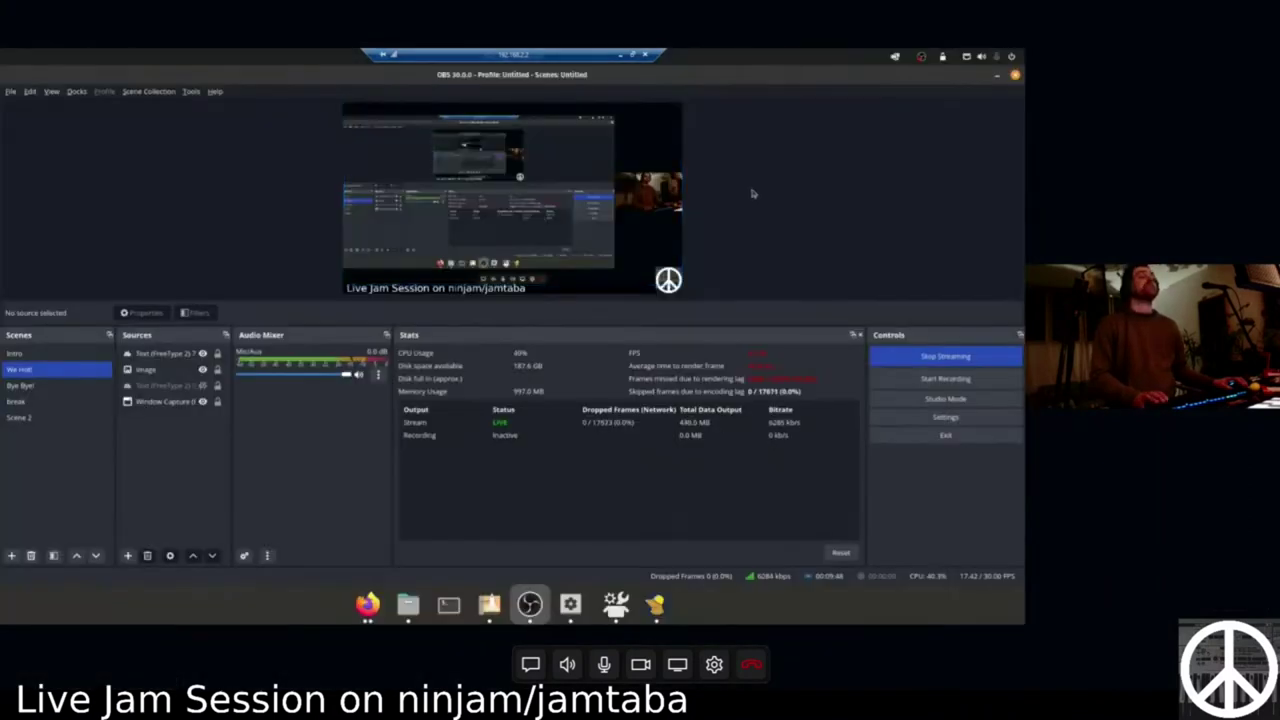
key(alt+Tab)
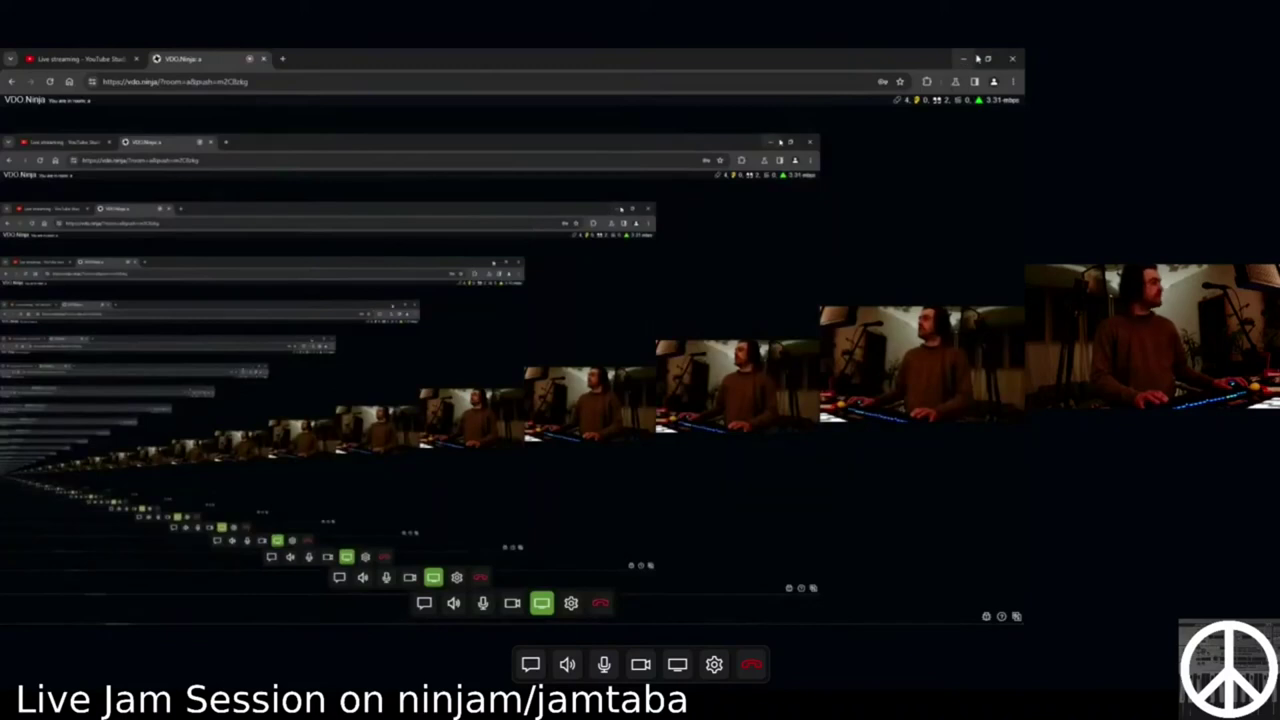
key(alt+Tab)
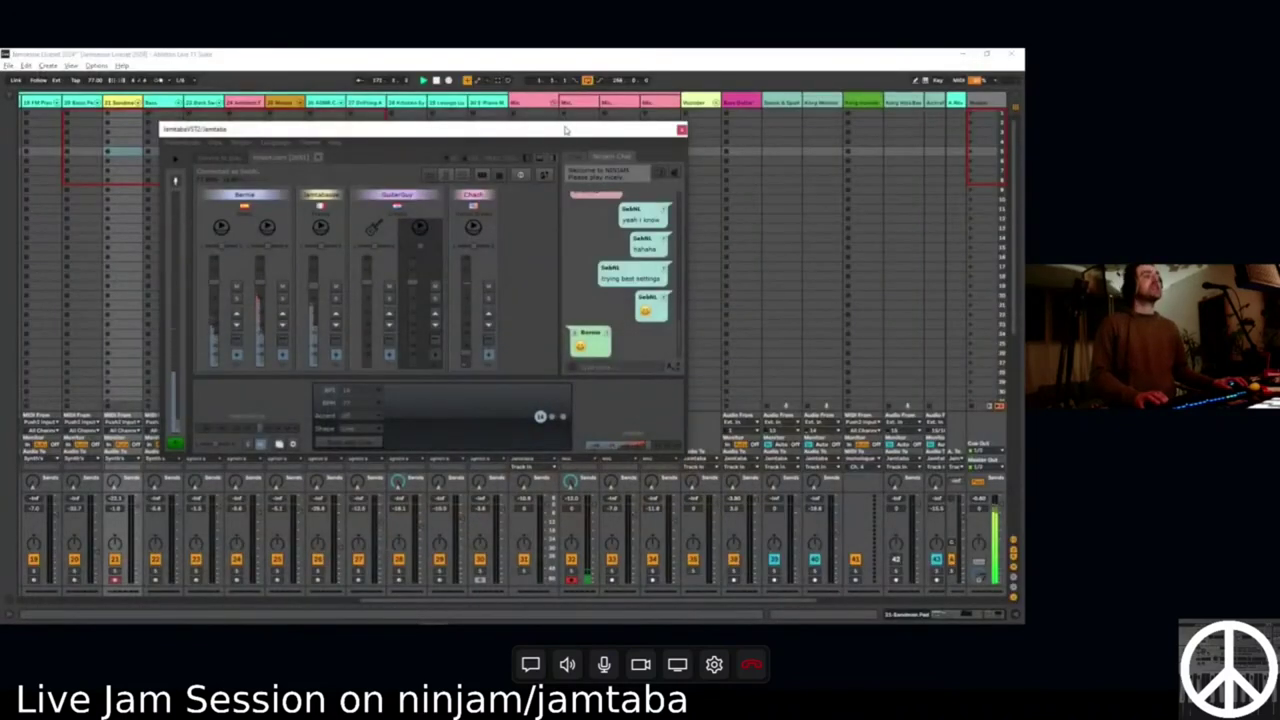
drag(572, 129, 604, 122)
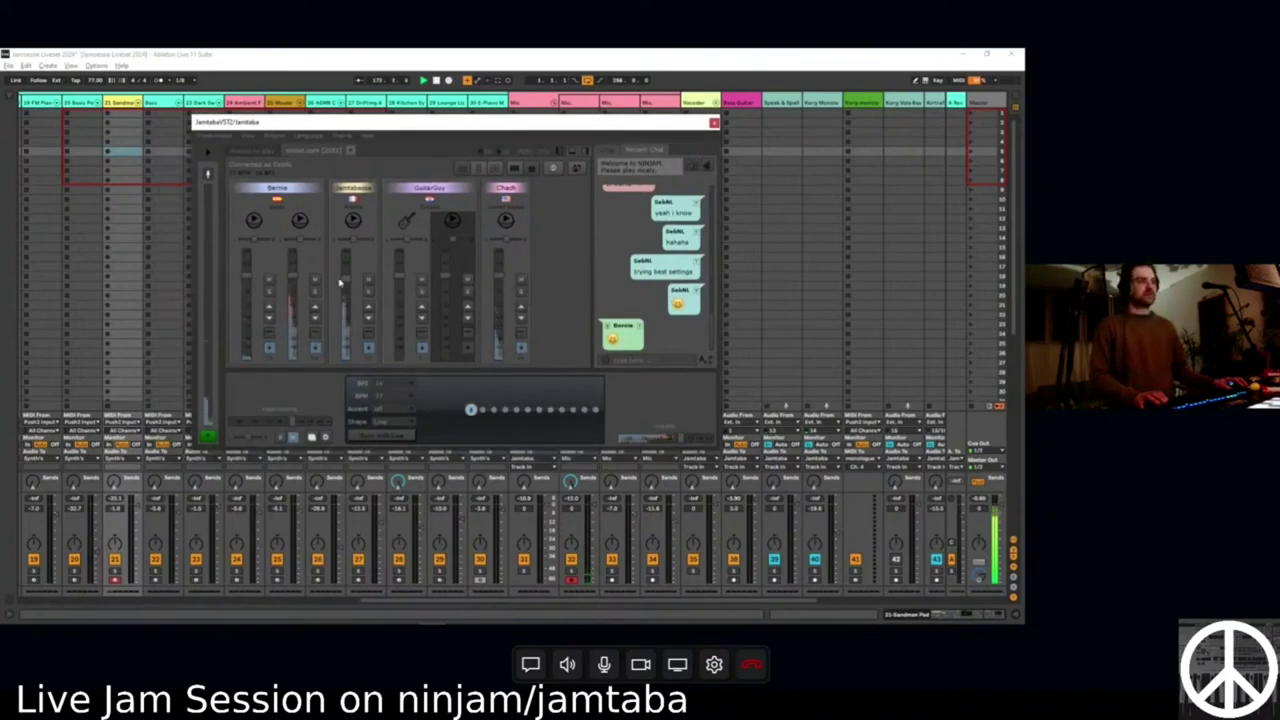
drag(511, 129, 587, 116)
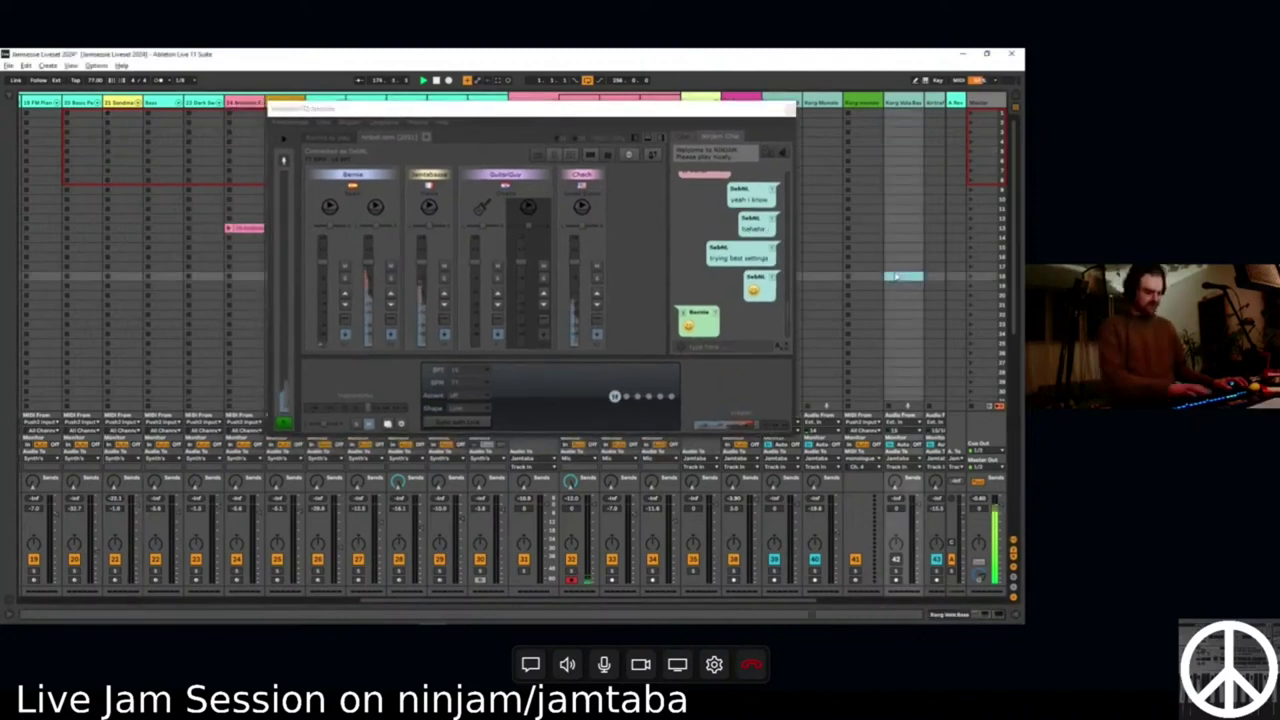
Open the FreeTube window to verify how the hidden control bar looks on the live stream, and minimize it again.
key(alt+Tab)
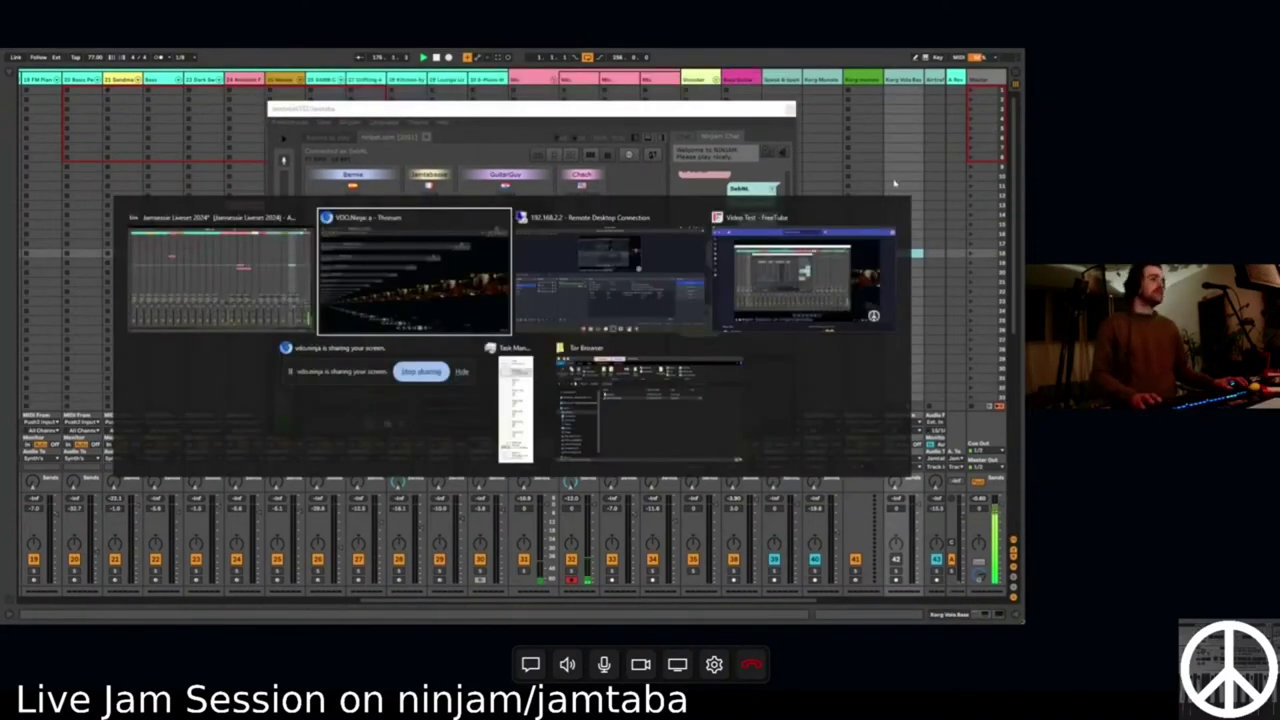
click(963, 58)
key(alt+Tab)
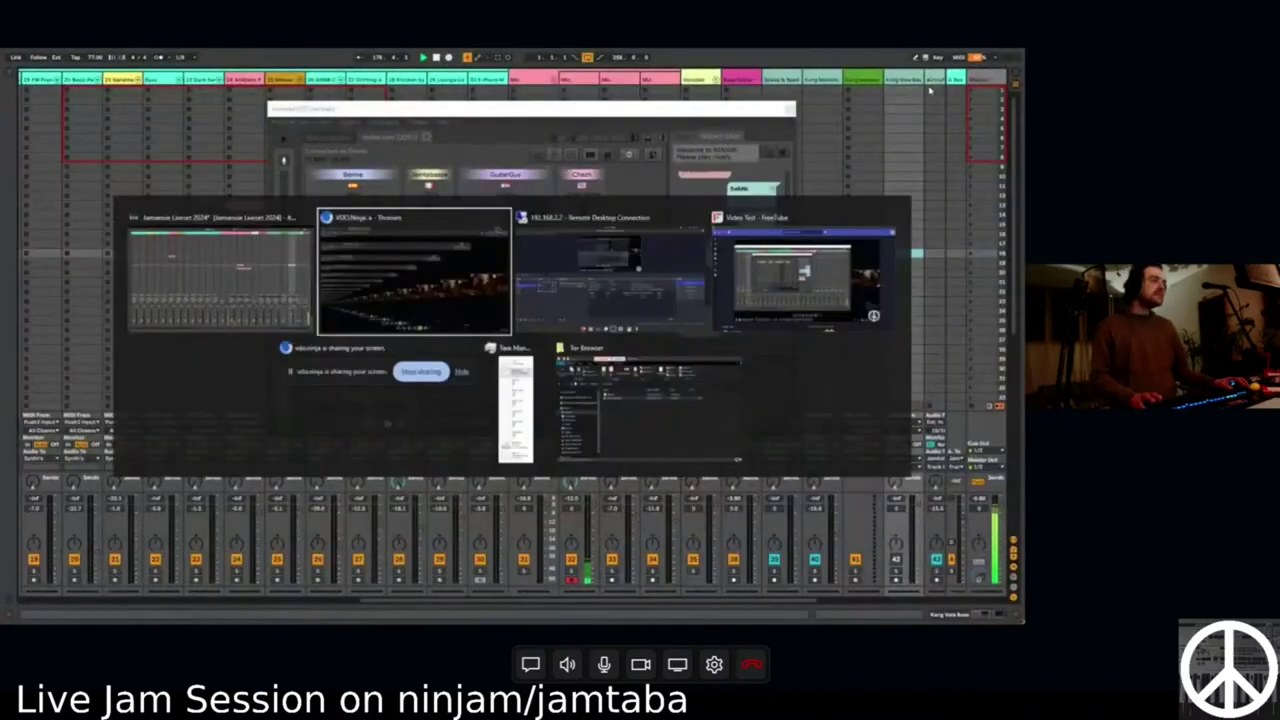
click(803, 275)
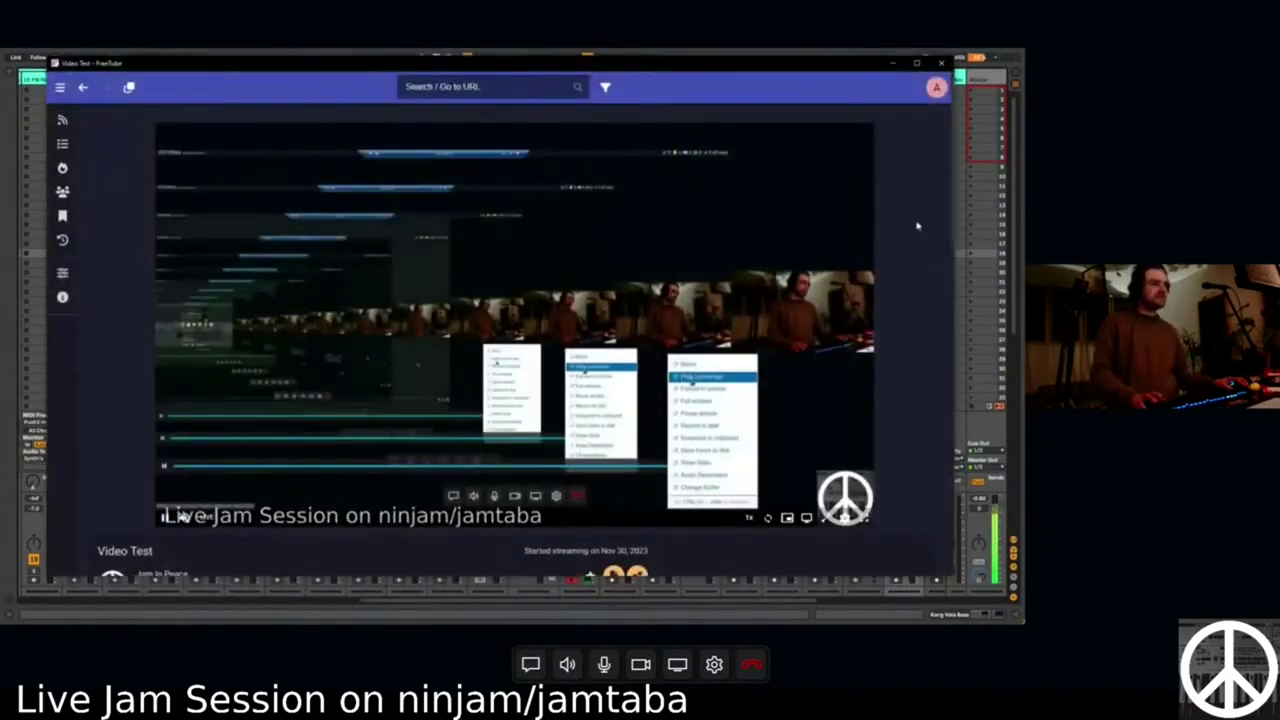
click(897, 63)
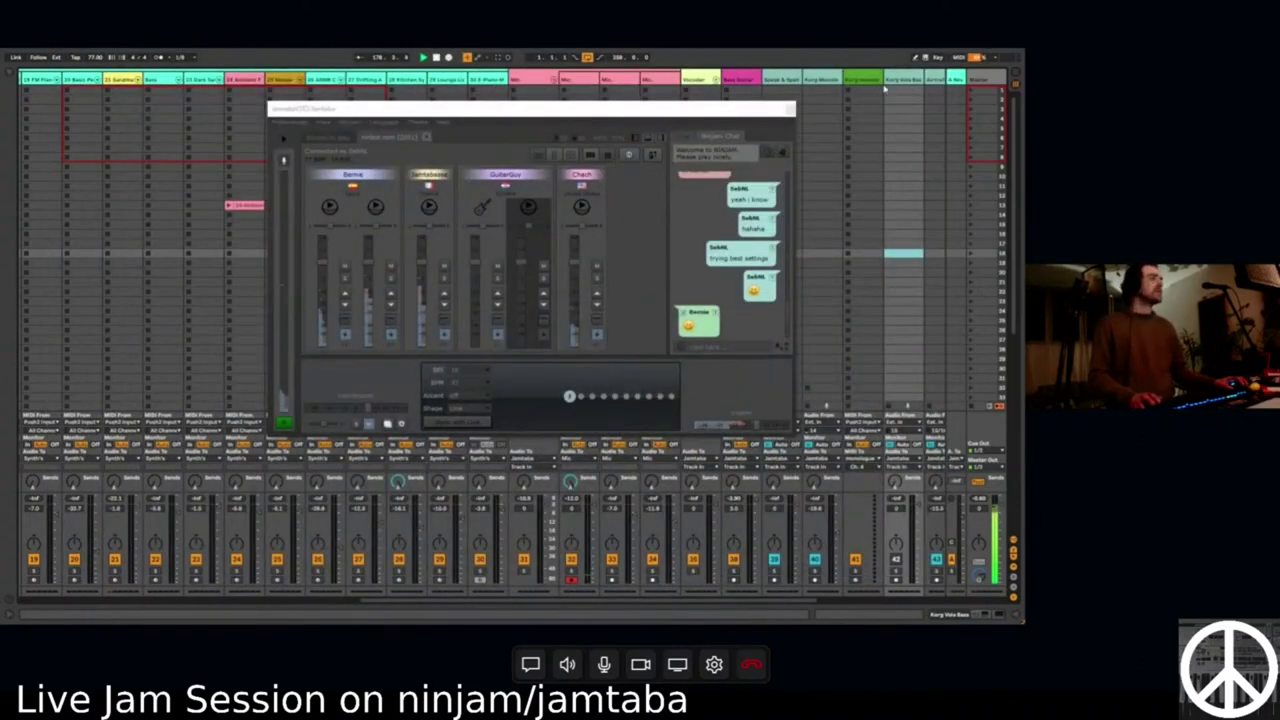
Show the first tracks of the Live set, including the drums, and move the Jamtaba window off them.
click(613, 311)
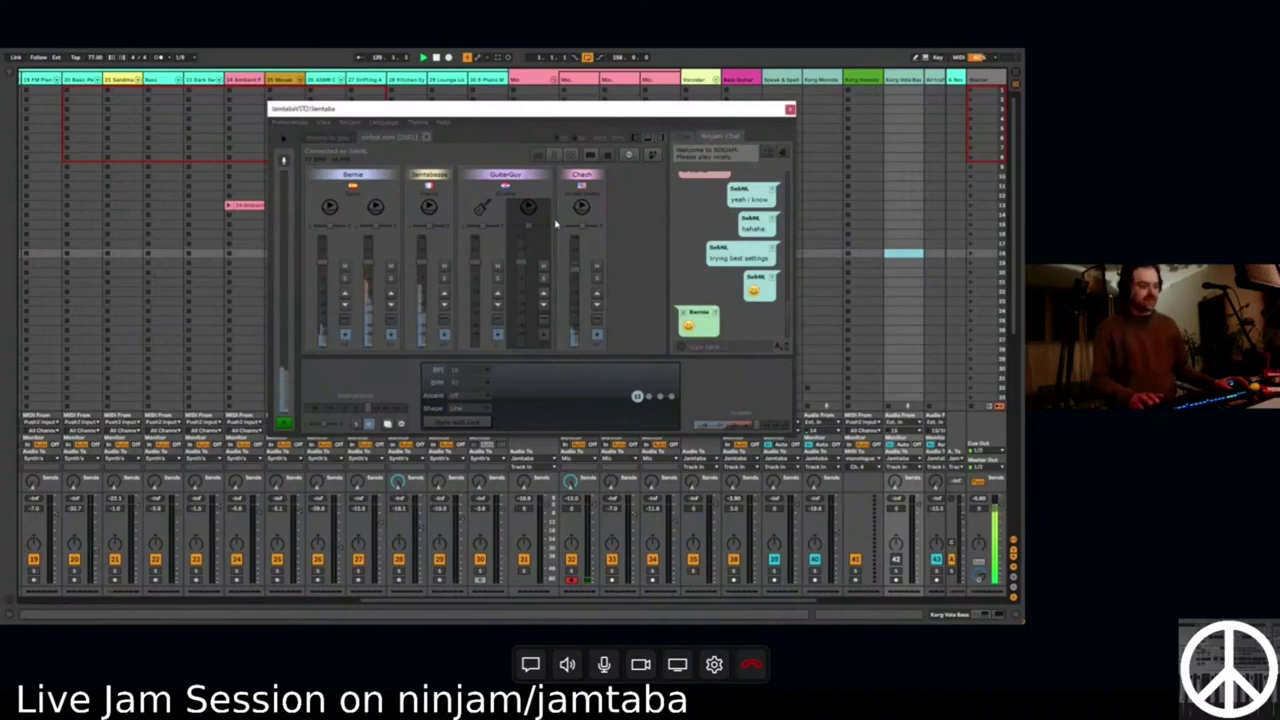
drag(204, 173, 502, 180)
drag(166, 206, 650, 200)
drag(295, 108, 454, 105)
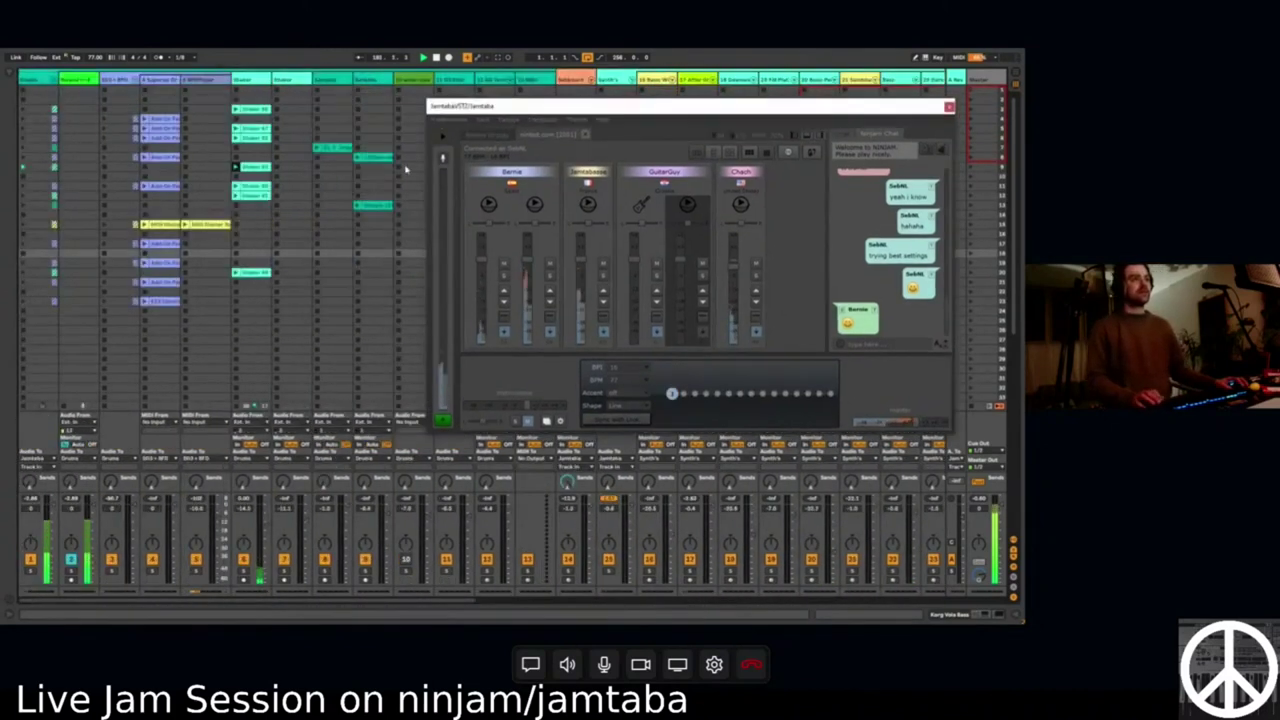
Check the delayed stream picture in FreeTube once more and return to the Live set.
key(alt+Tab)
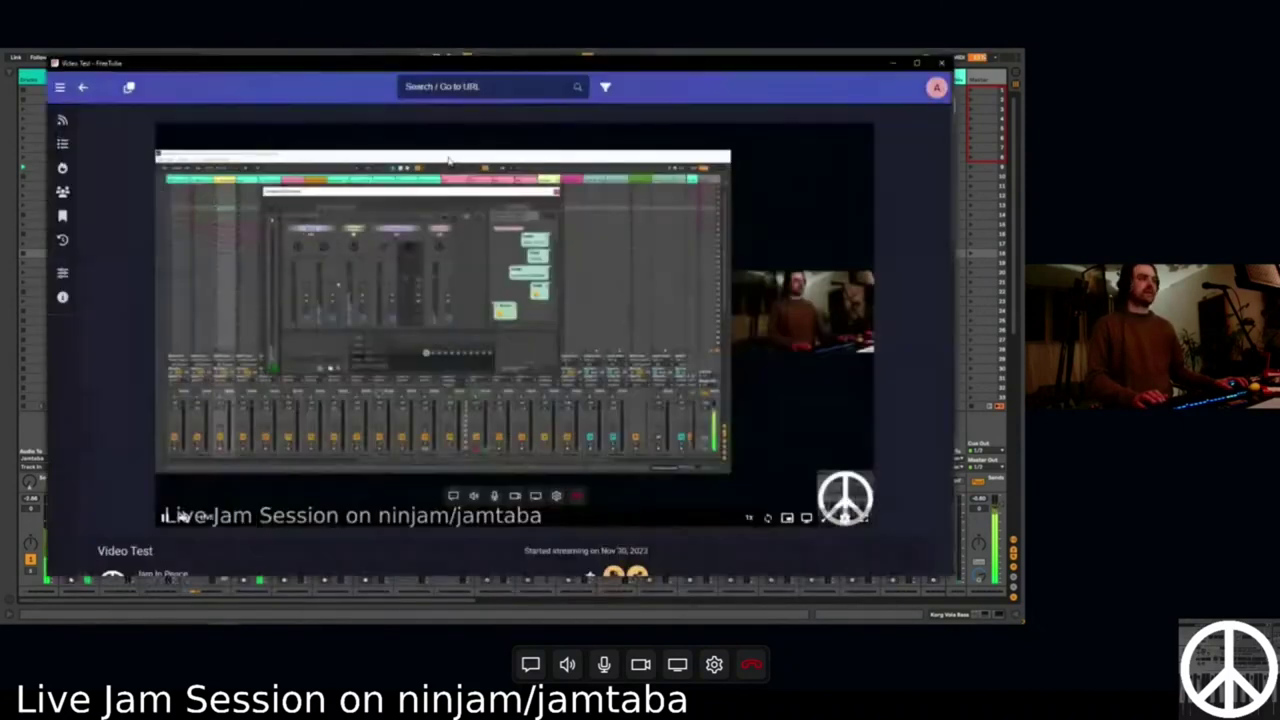
click(893, 63)
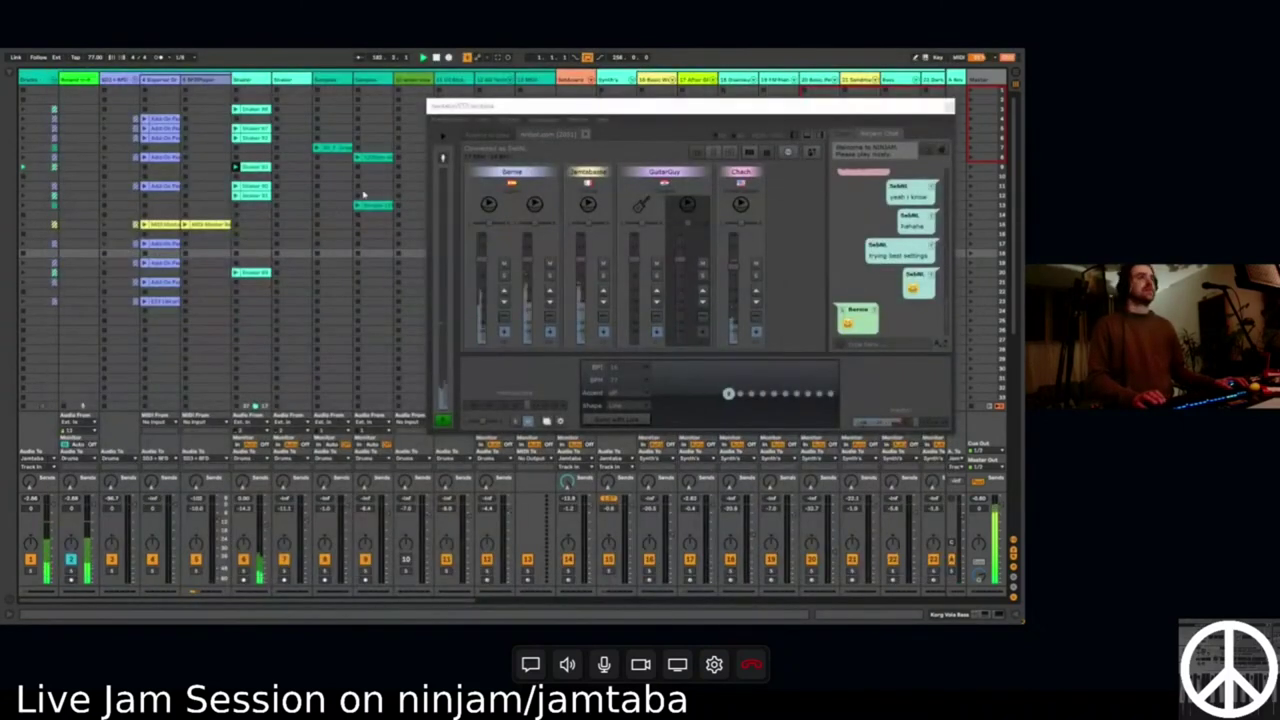
Show the last tracks of the Live set and move the Jamtaba window partly off-screen to uncover them.
drag(526, 108, 169, 270)
drag(457, 178, 40, 168)
drag(930, 140, 545, 170)
drag(538, 268, 228, 240)
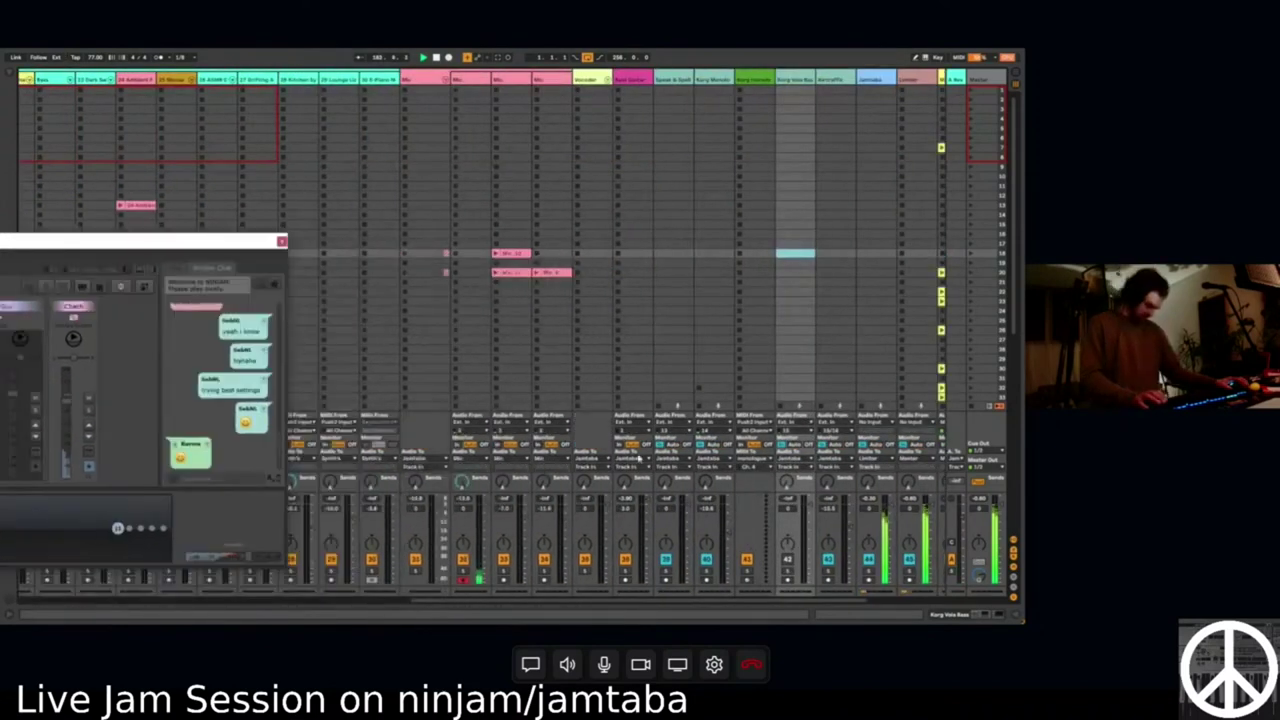
Arm Mic tracks 33 and 34 instead of track 32 and start recording a clip in an empty slot on track 33.
double_click(468, 573)
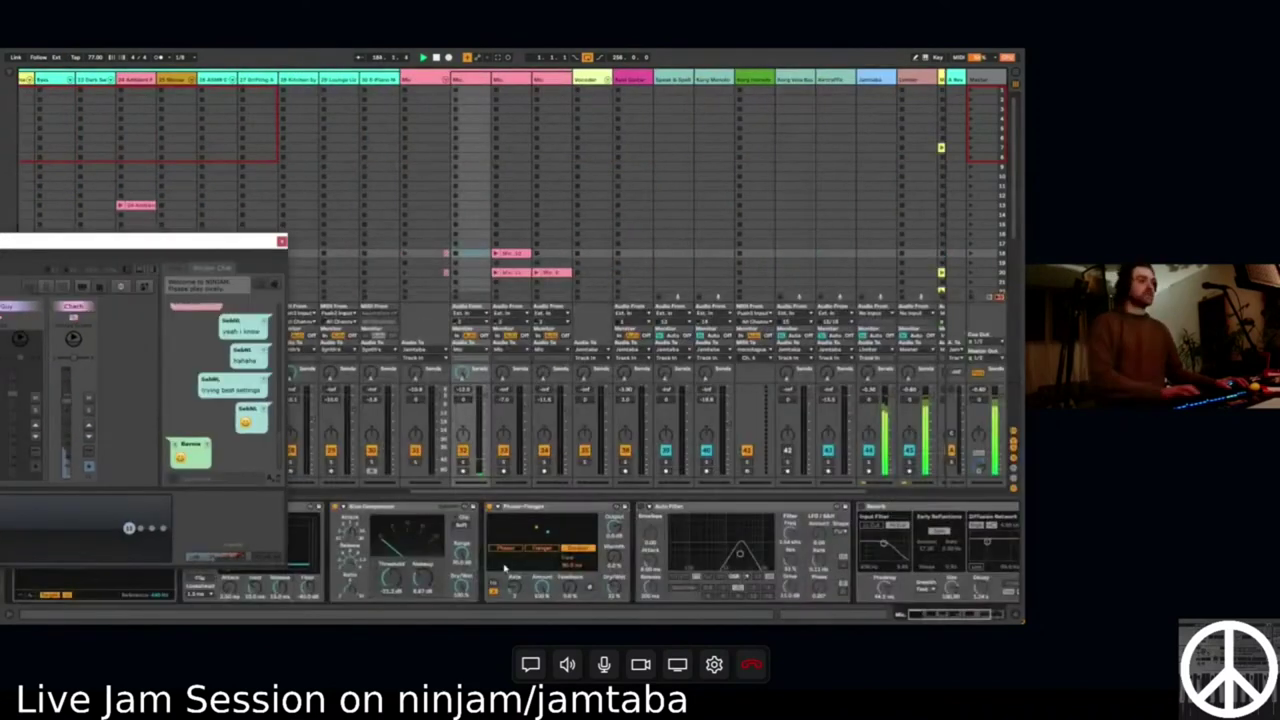
click(544, 471)
ctrl+click(504, 471)
click(510, 177)
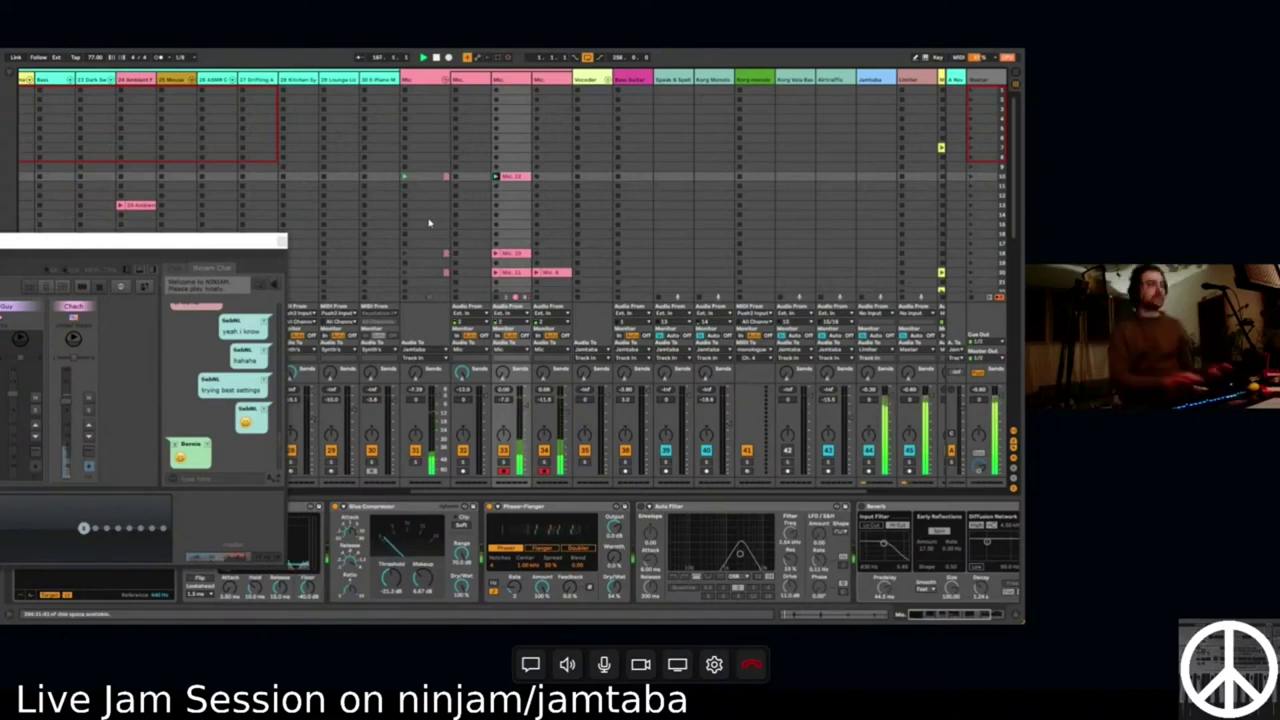
Disarm Mic track 33 and record a clip on Mic track 34 in the same row.
click(556, 187)
scroll(535, 570, right, 3)
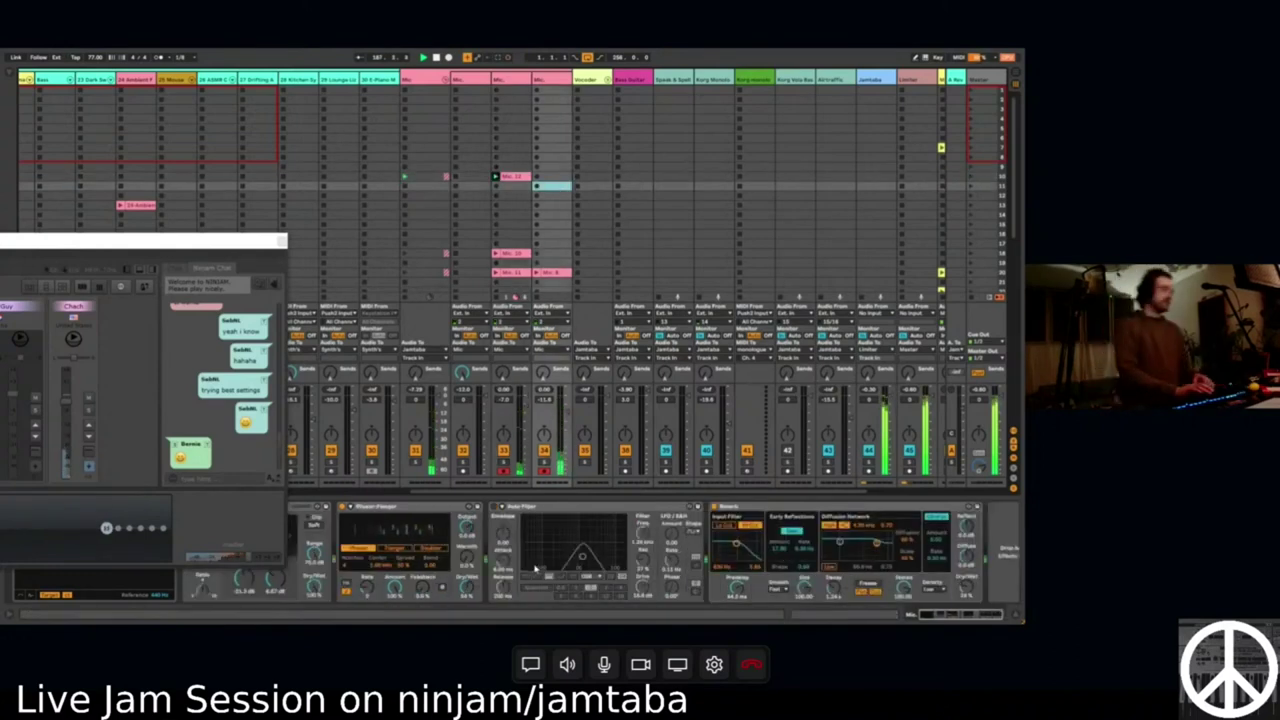
click(506, 472)
click(554, 178)
click(537, 177)
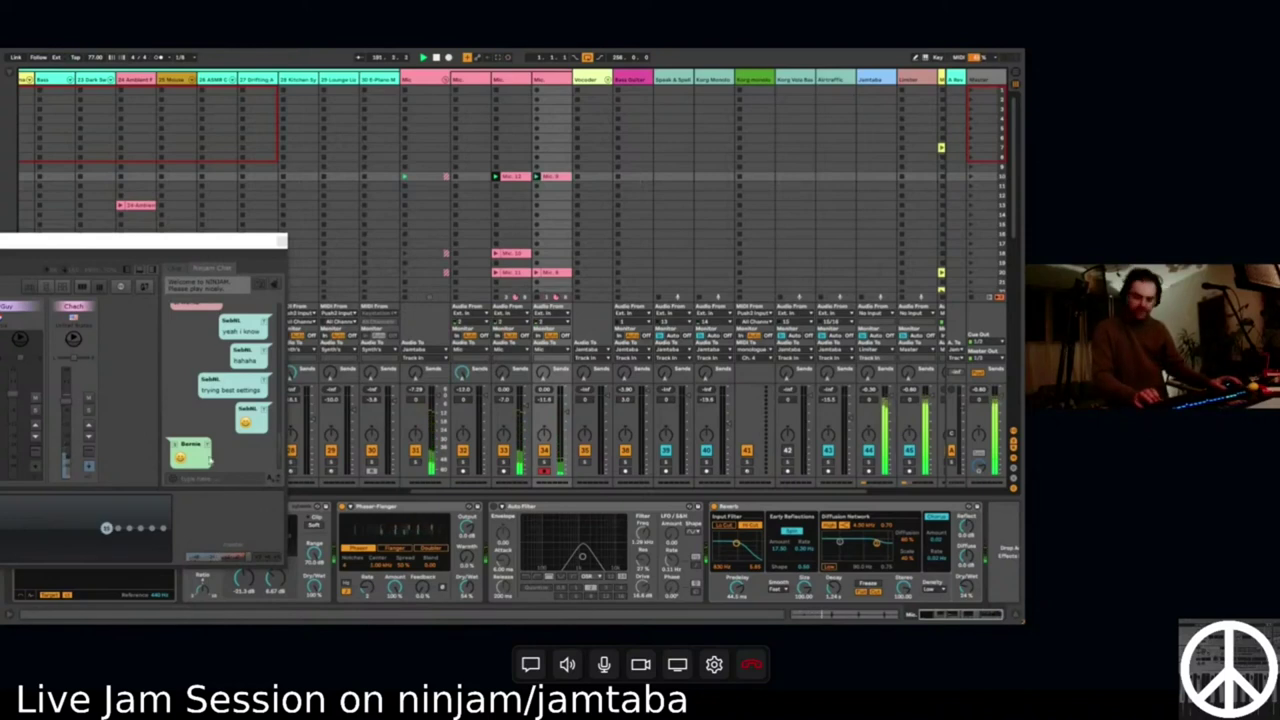
Show the first tracks of the Live set again and move the Jamtaba window clear of the drum, shaker and sample clips.
scroll(434, 191, left, 10)
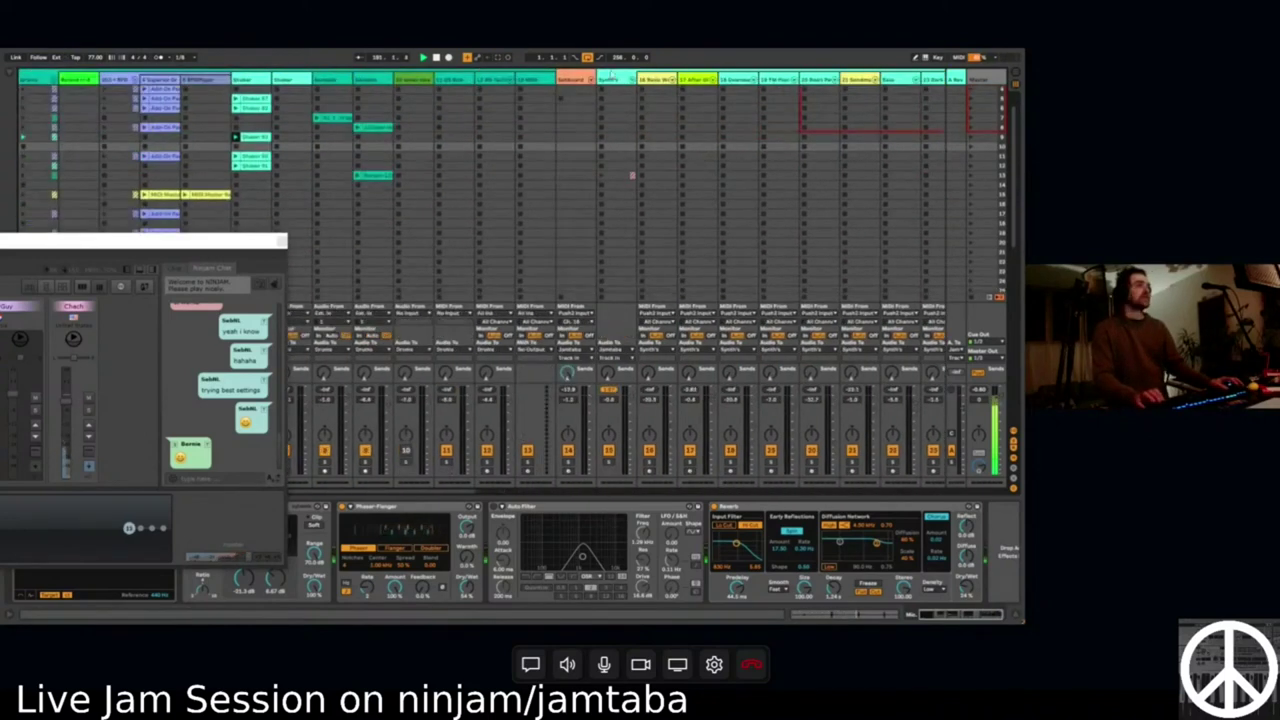
drag(160, 241, 816, 153)
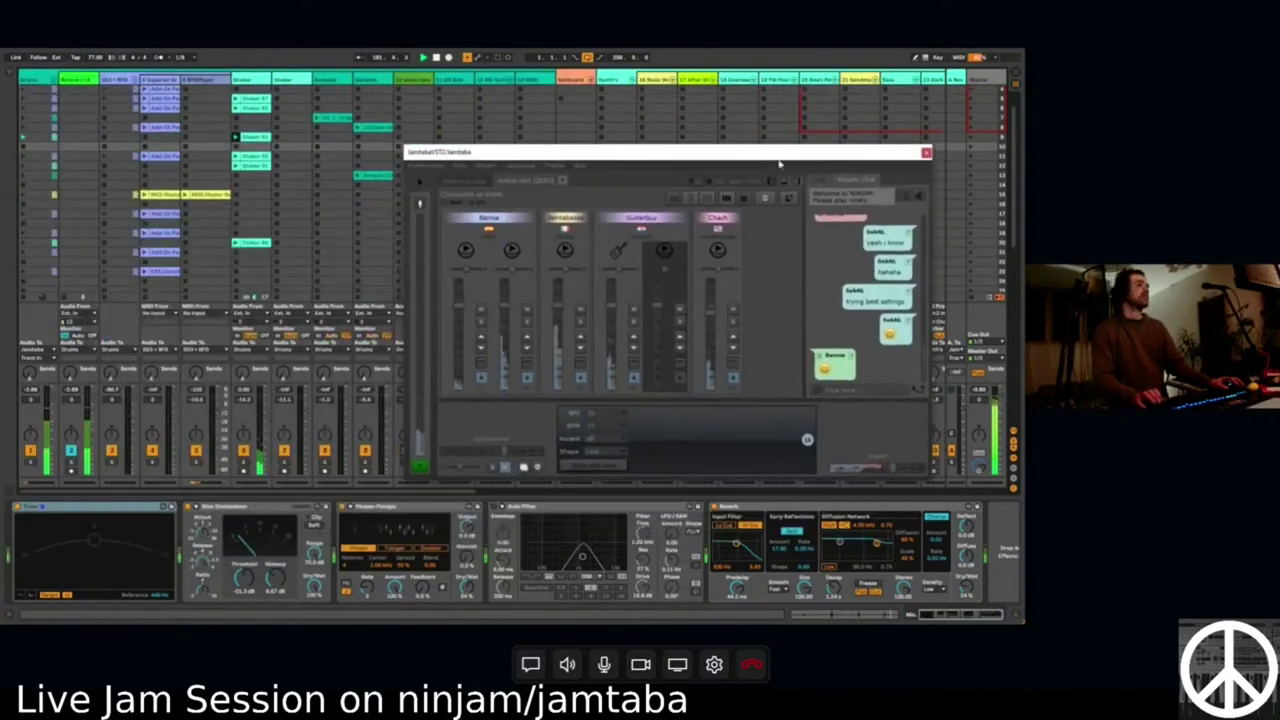
click(392, 183)
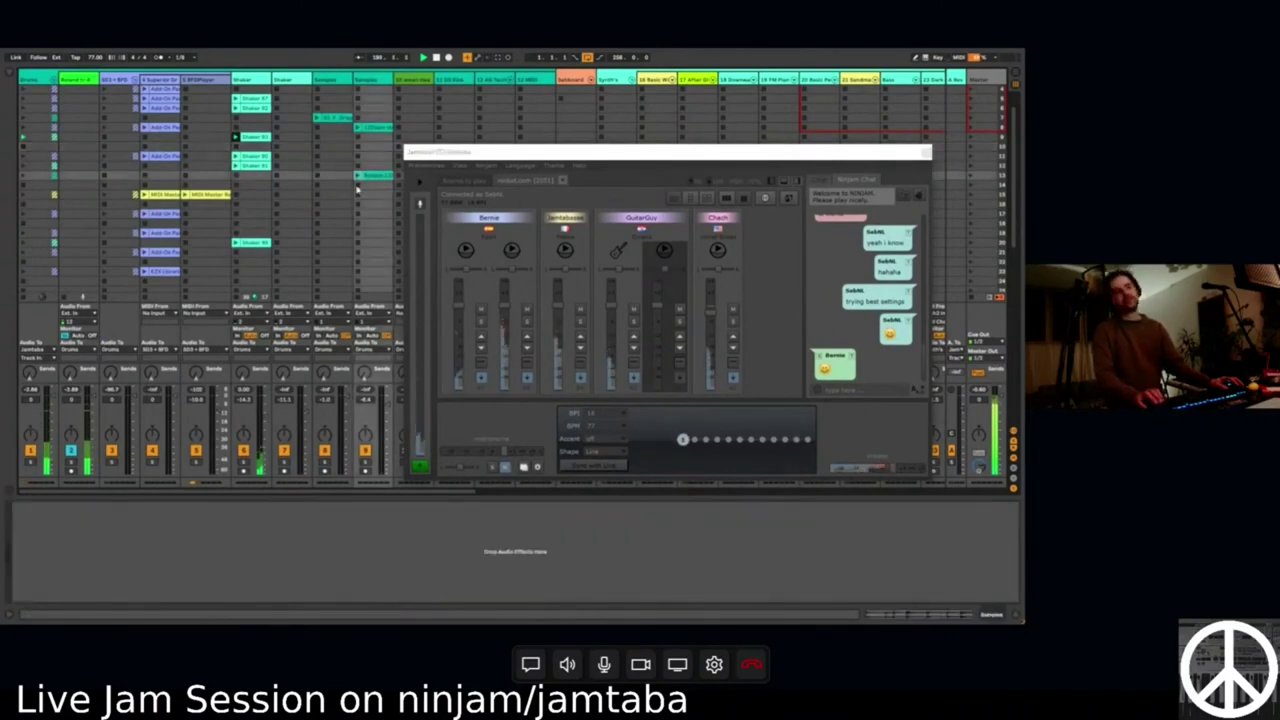
Open the Superior Drummer 3 plug-in window from track 4 and move it off the first tracks.
click(155, 85)
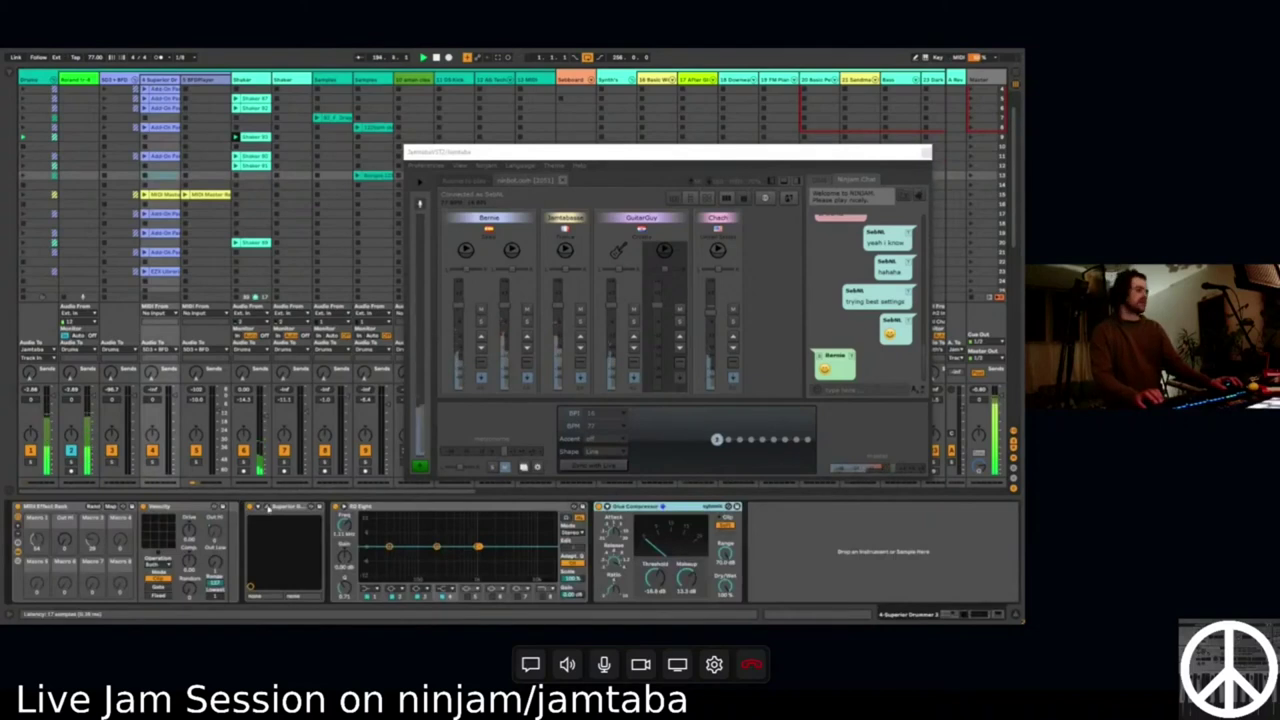
click(266, 507)
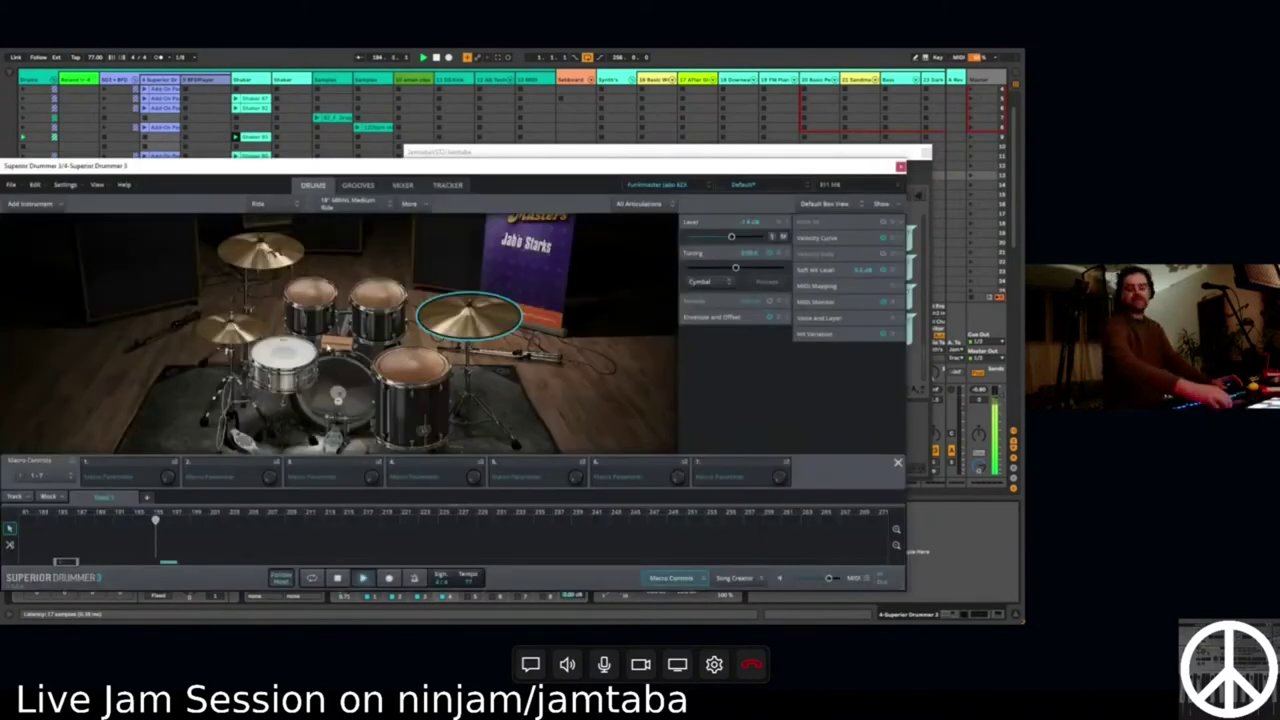
click(365, 187)
drag(367, 165, 746, 289)
Launch the lower clip on the second Samples track and show the grooves in Superior Drummer 3.
click(642, 266)
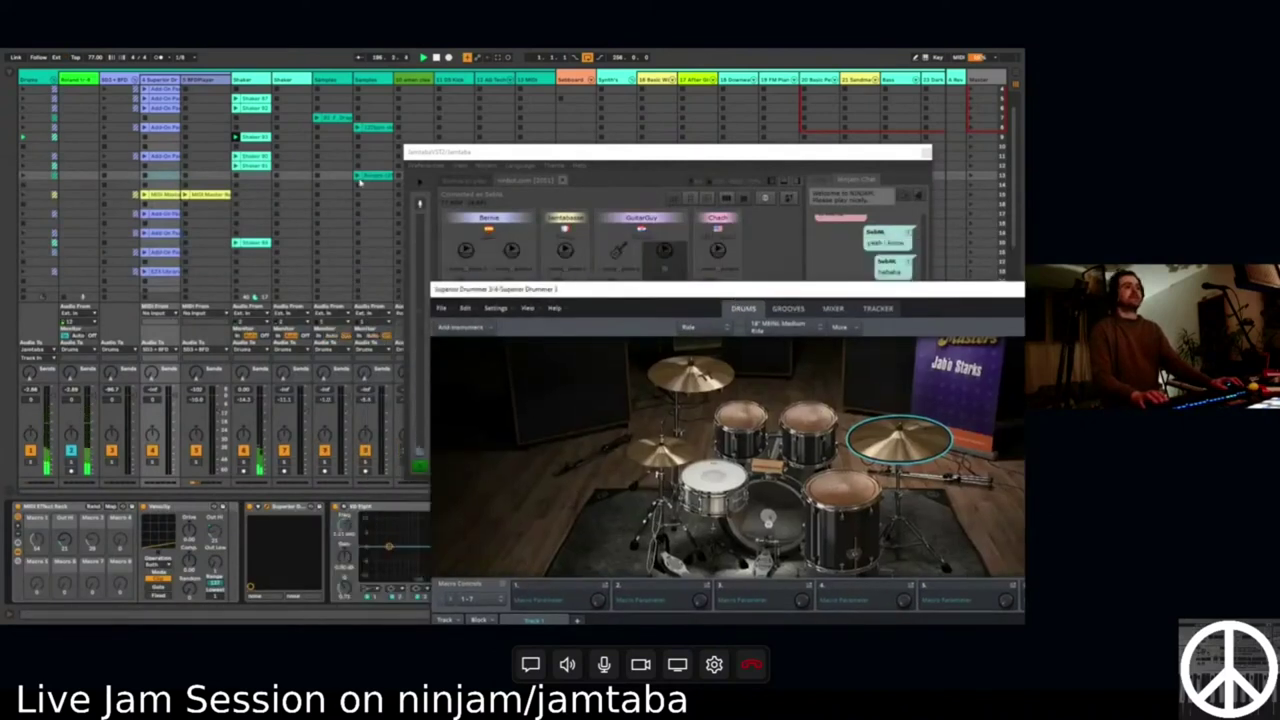
click(790, 312)
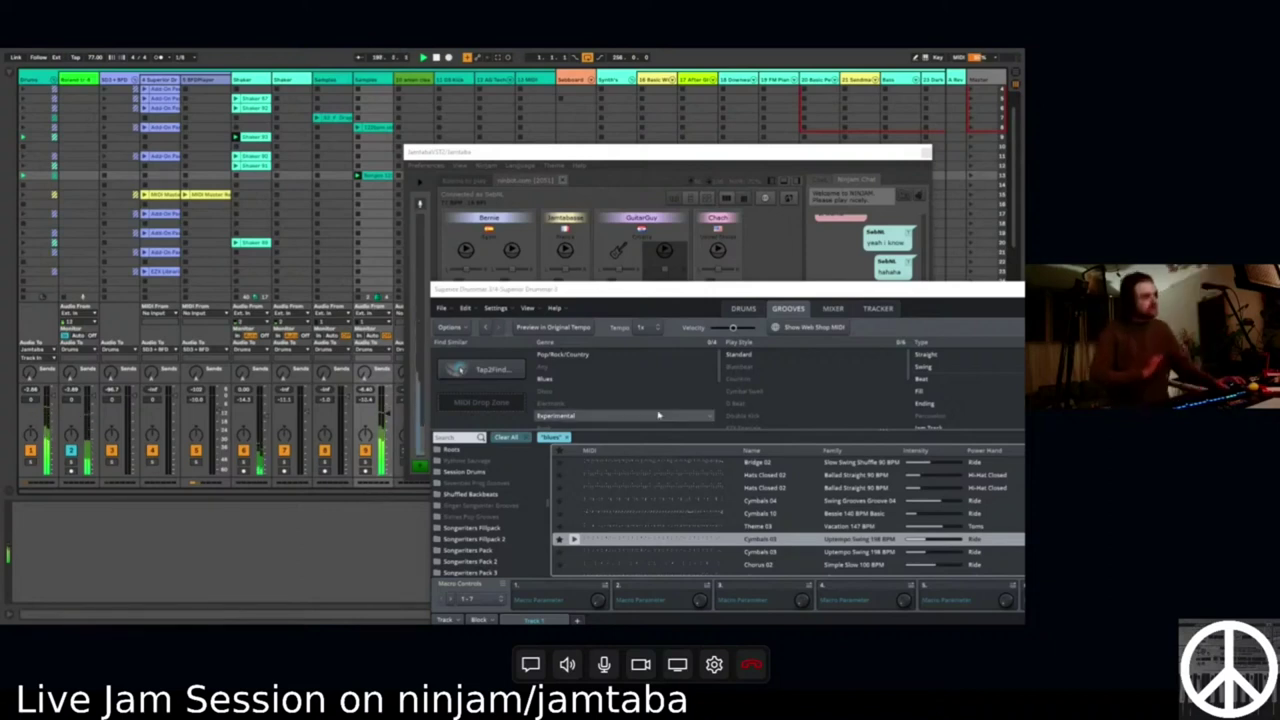
Bring the Jamtaba window forward, review its recent chat, and pull the last participant's channel fader down almost fully.
click(799, 267)
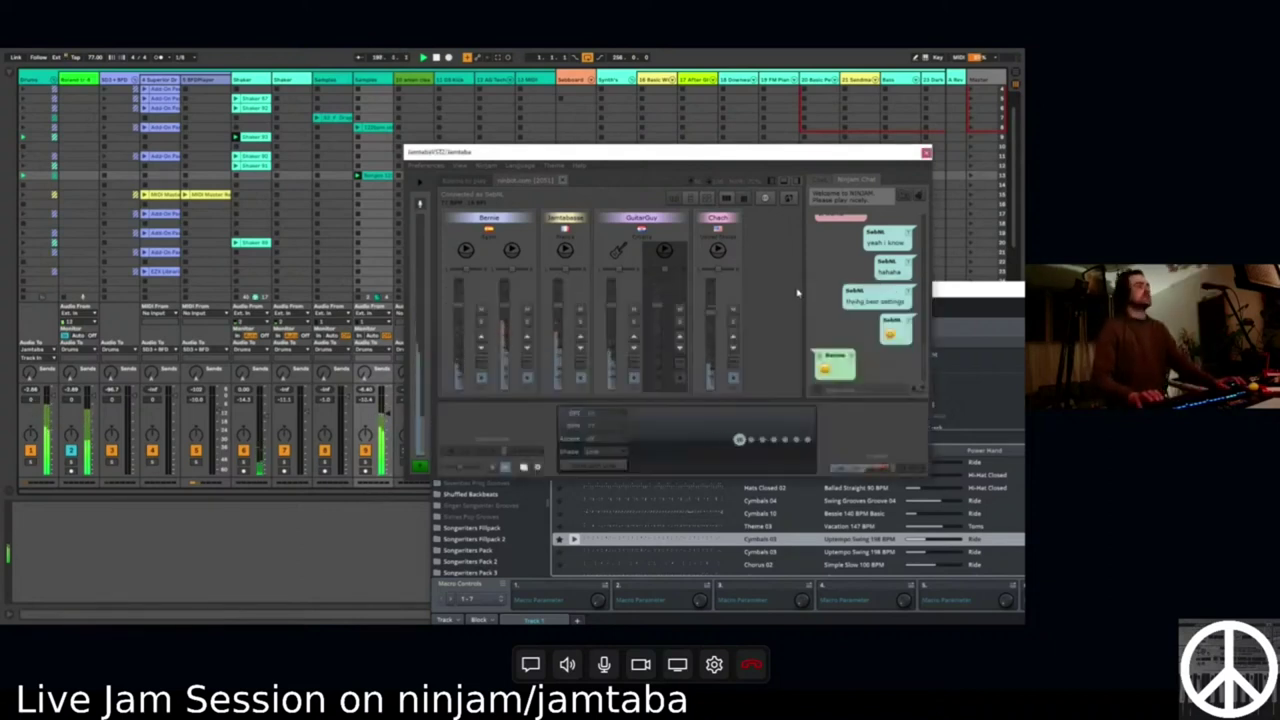
scroll(830, 321, up, 2)
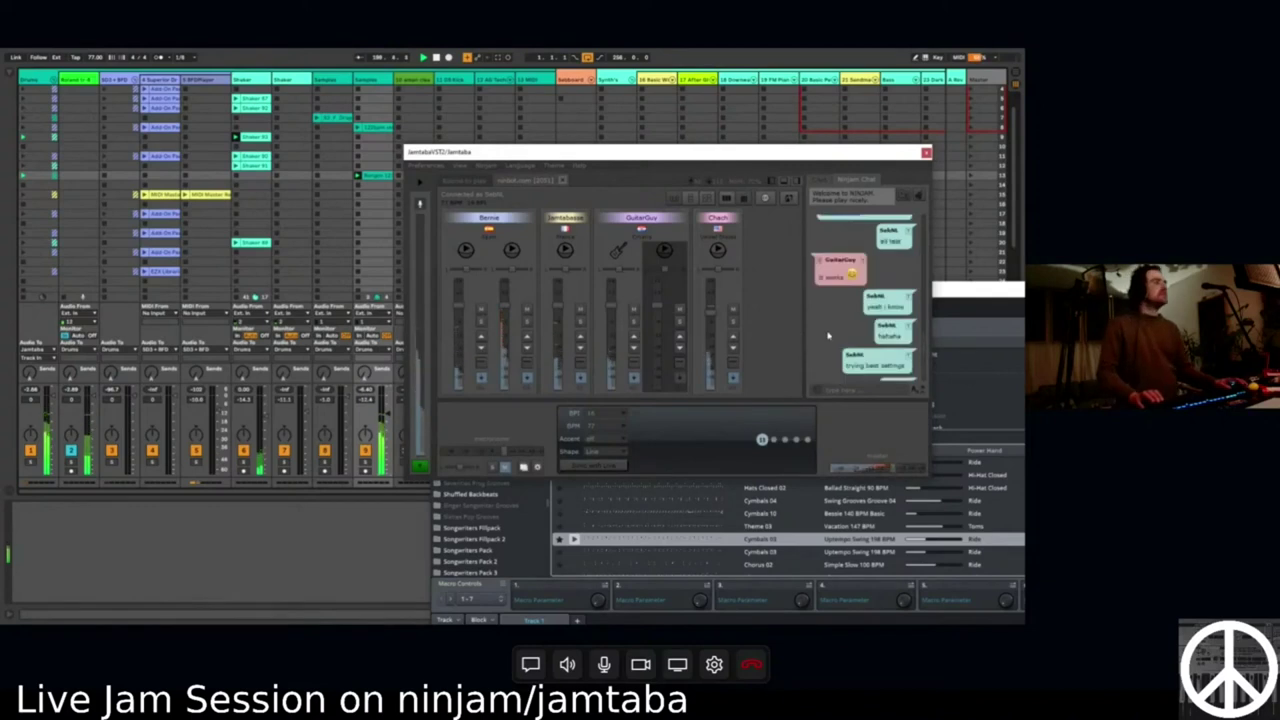
key(alt+Tab)
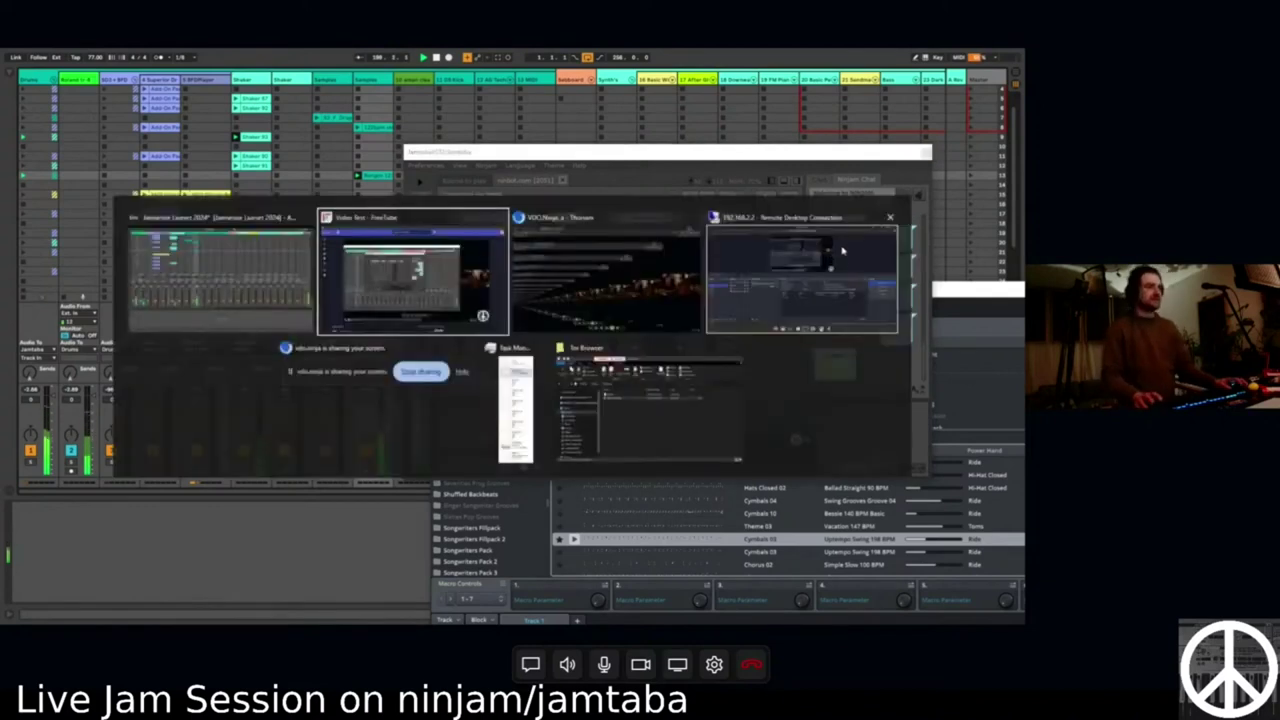
key(Escape)
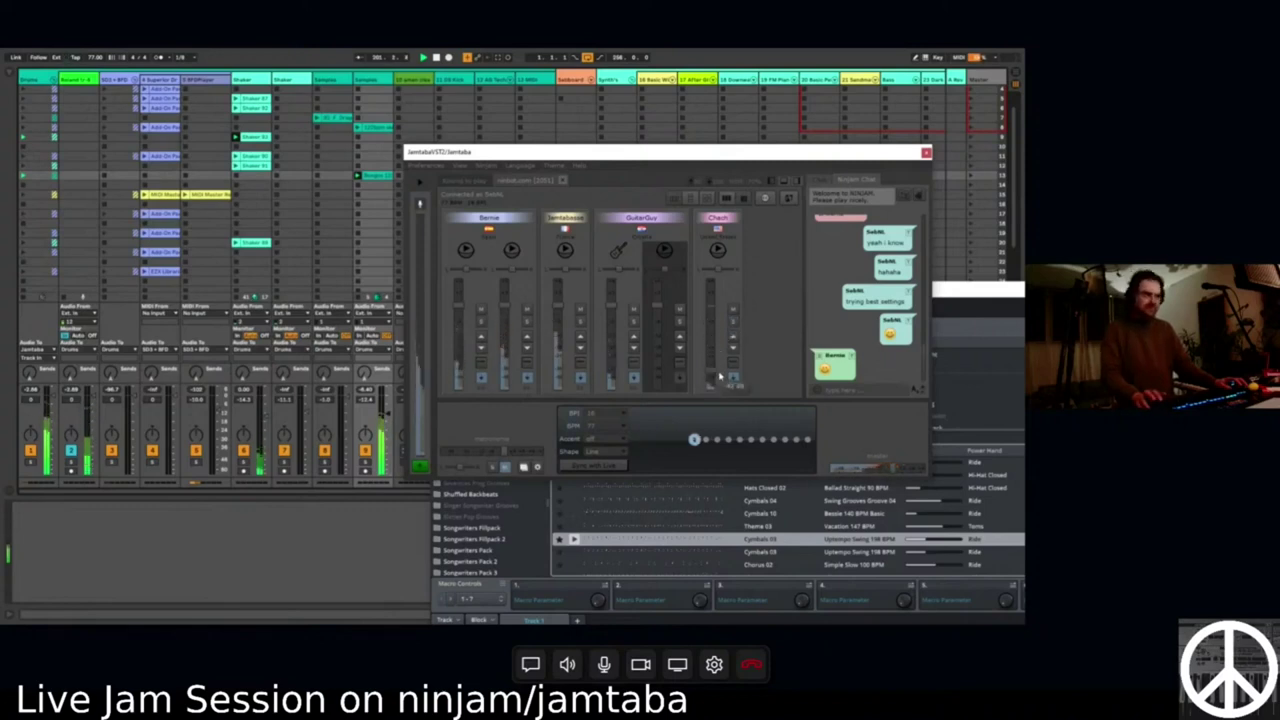
drag(716, 329, 722, 360)
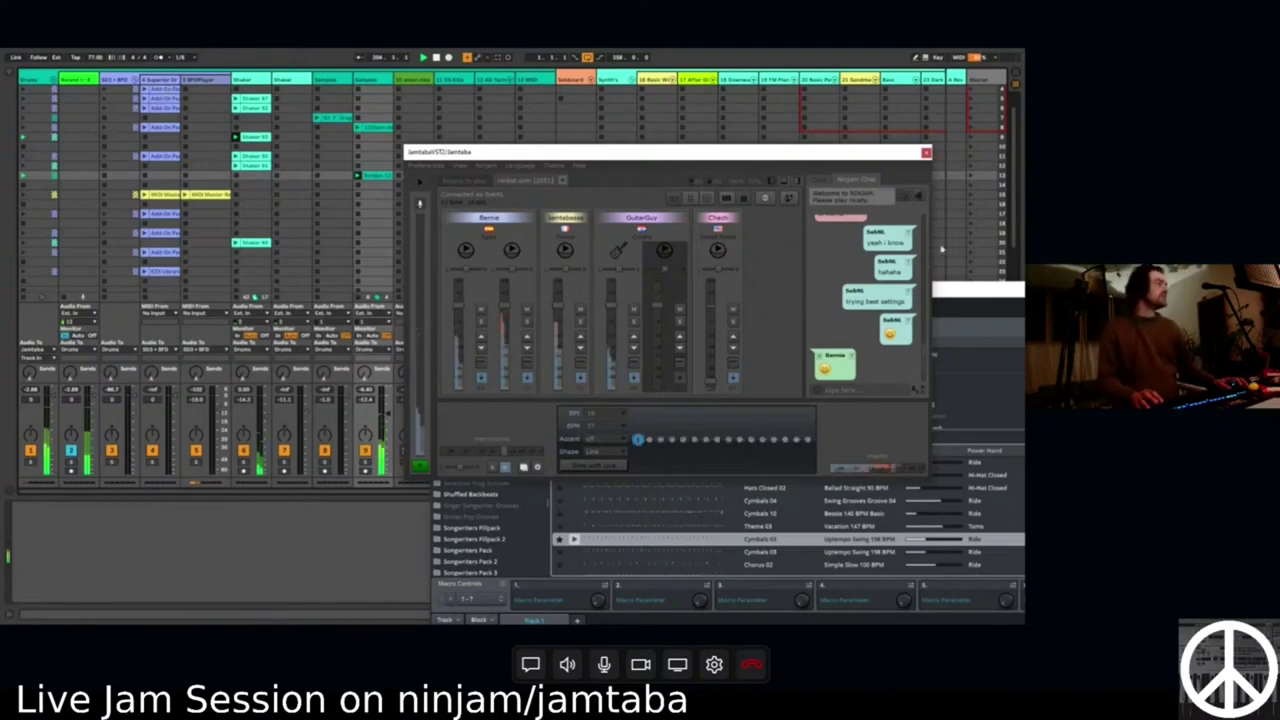
Shrink and reposition the Superior Drummer 3 window while viewing its drum kit and unfiltered grooves, and close it.
click(955, 291)
click(762, 308)
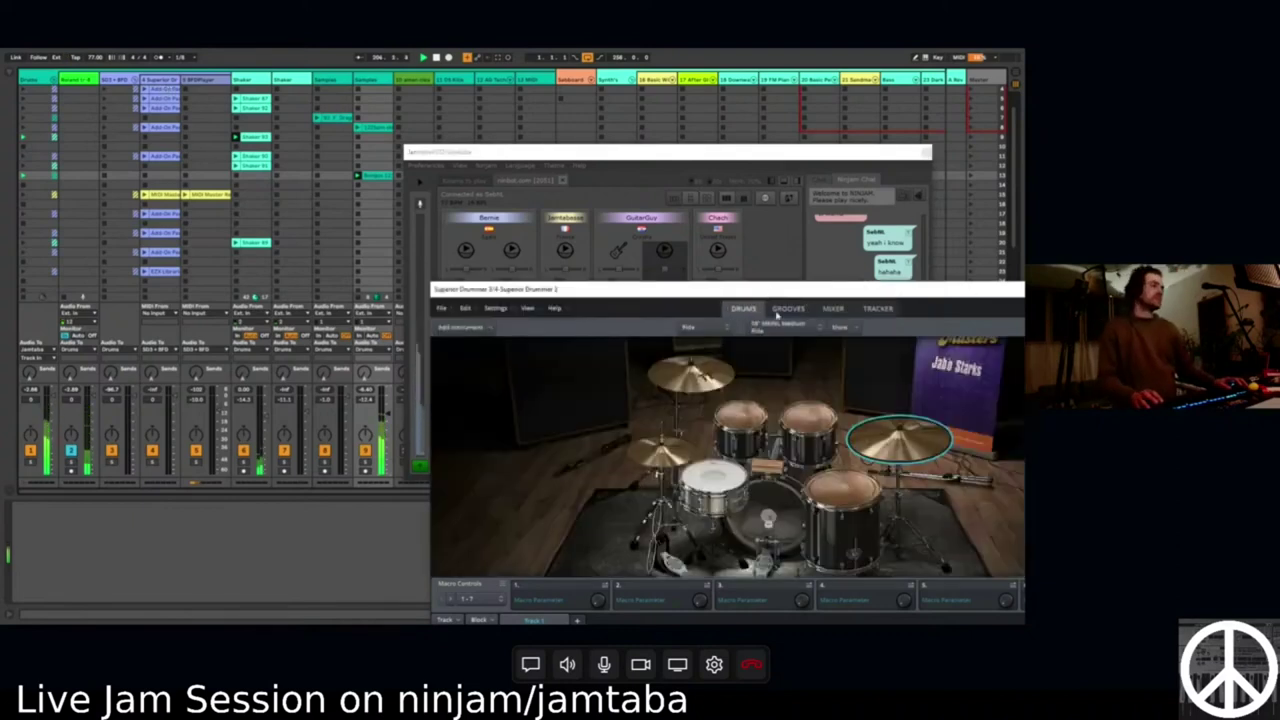
drag(771, 291, 535, 141)
drag(894, 140, 763, 117)
drag(965, 539, 674, 514)
drag(264, 118, 473, 272)
click(658, 284)
click(640, 441)
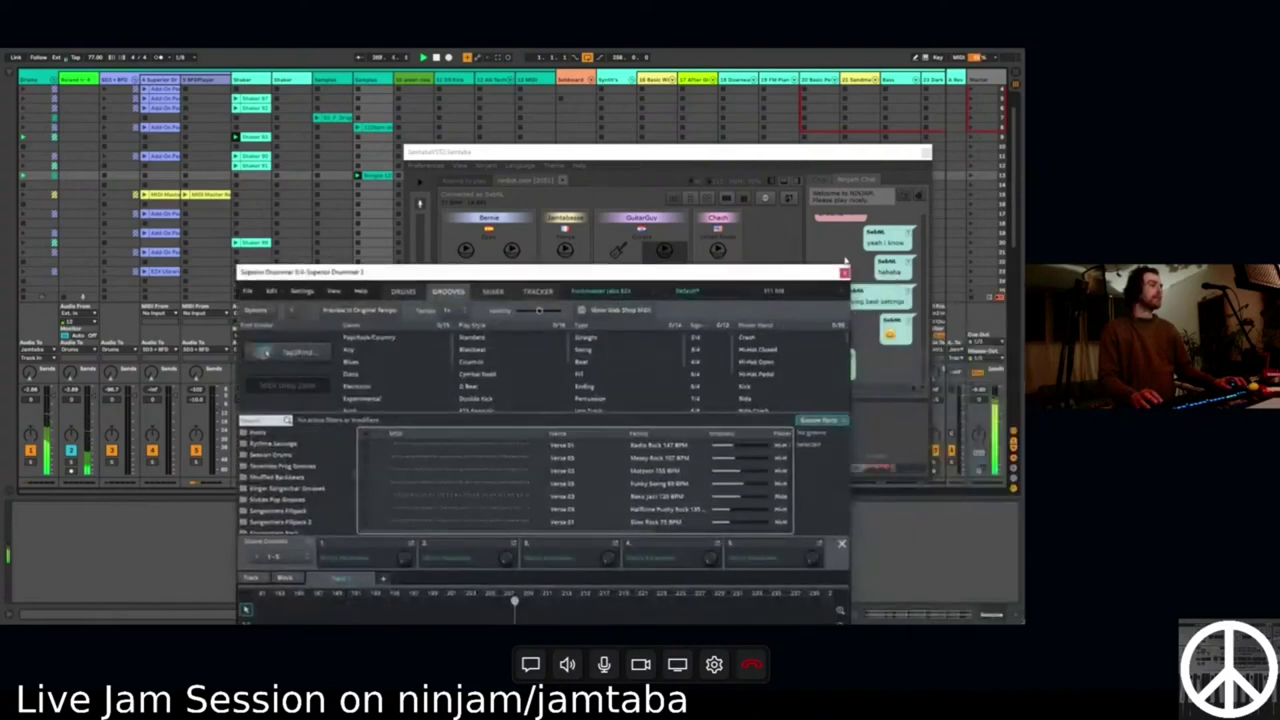
click(844, 273)
Move the Jamtaba window off the last tracks of the Live set and arm the Master Rec track.
drag(846, 154, 642, 126)
scroll(920, 226, right, 10)
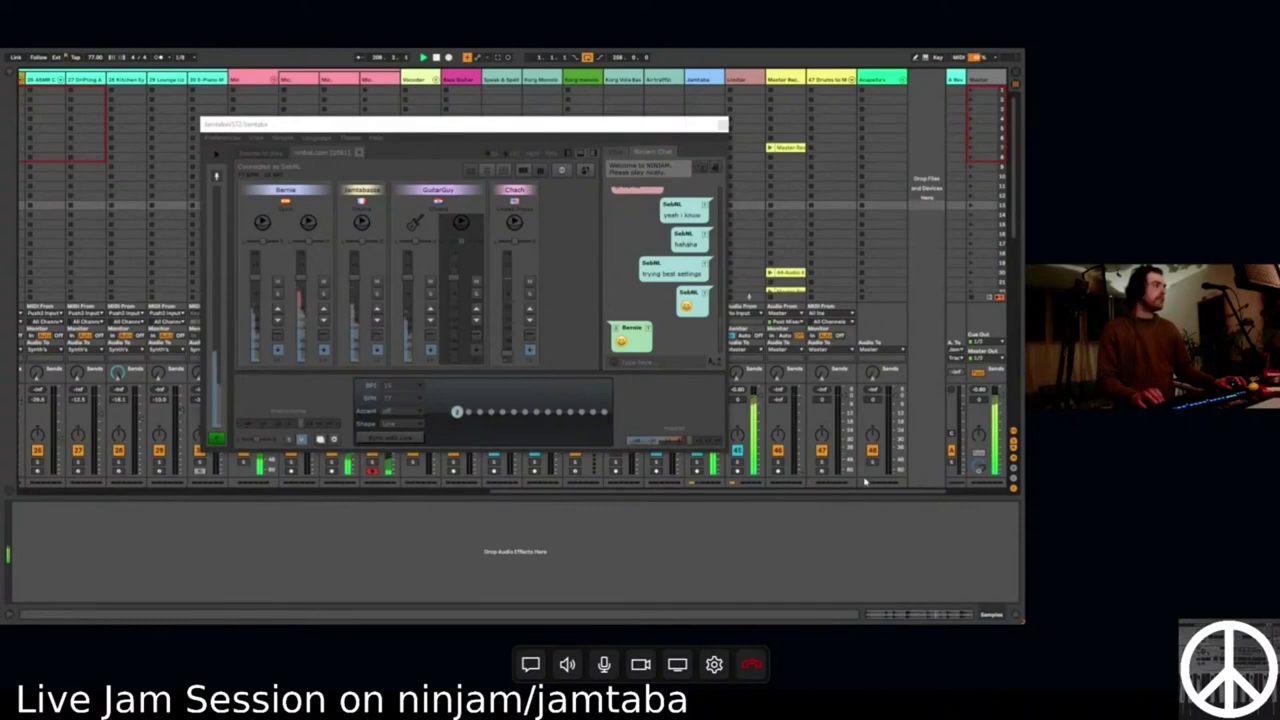
click(778, 471)
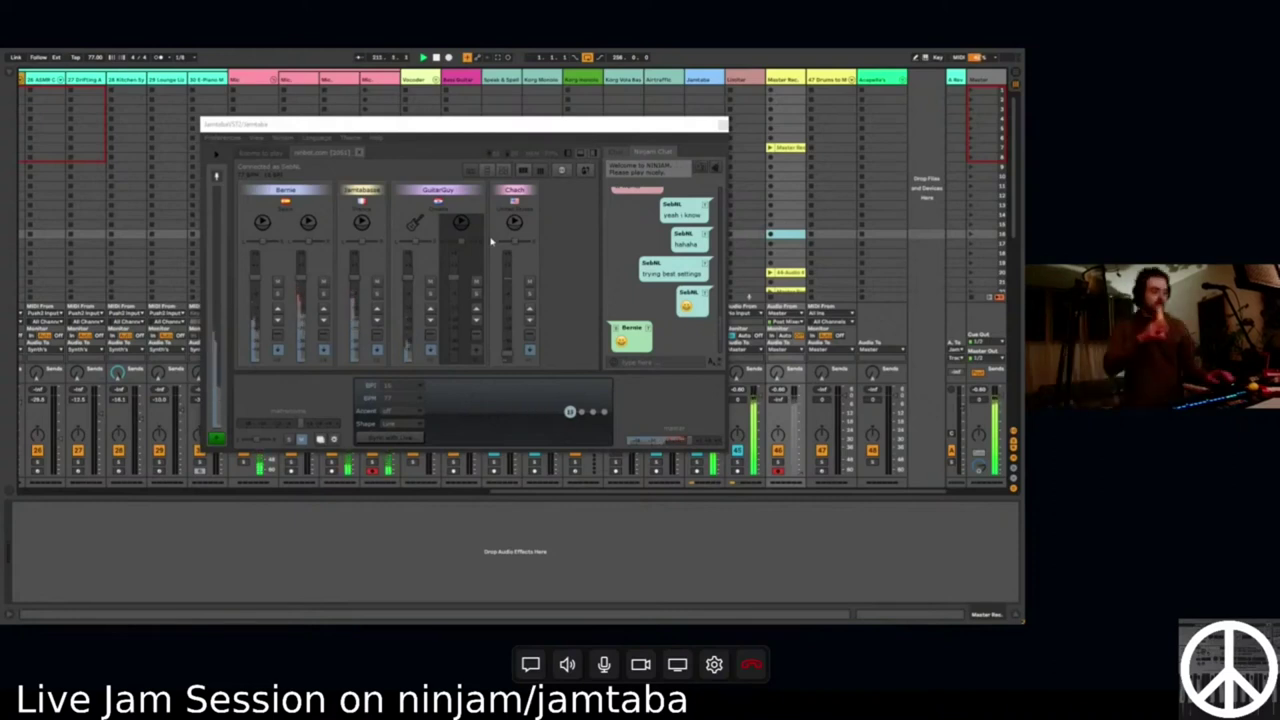
Record a Master Rec take with the first participant's second Jamtaba channel soloed, end the take and unsolo the channel.
click(323, 294)
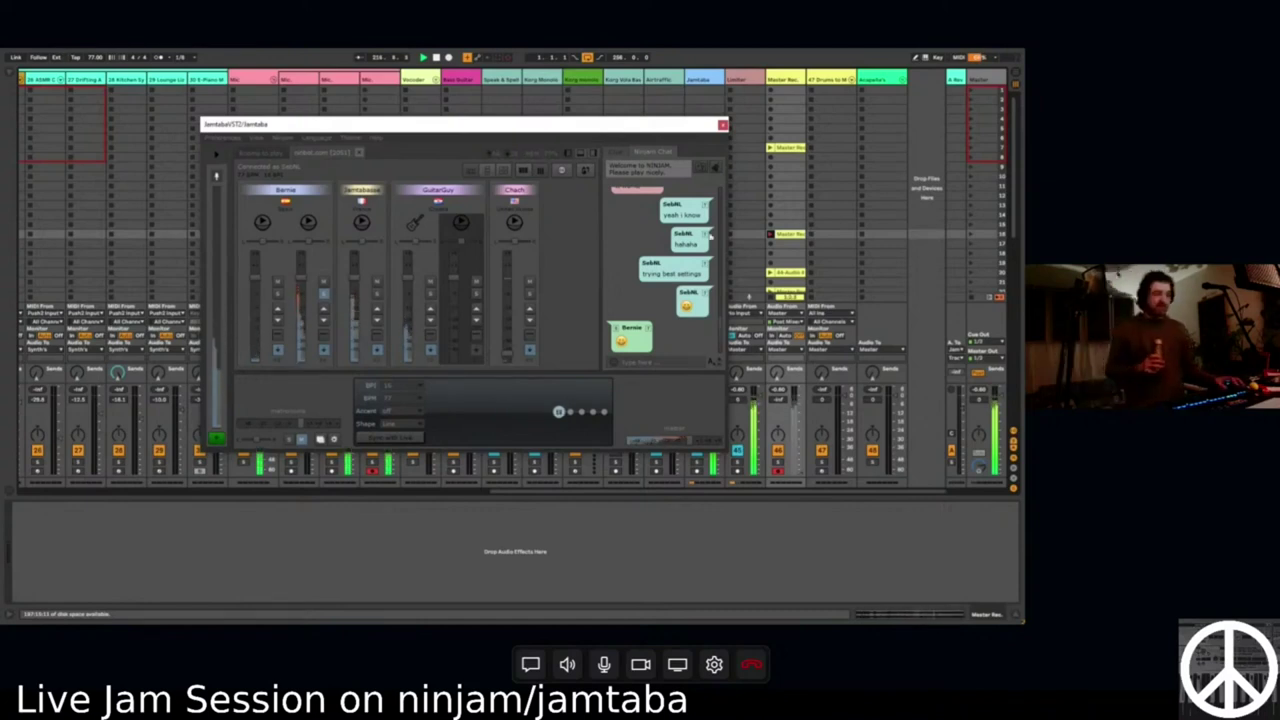
click(776, 236)
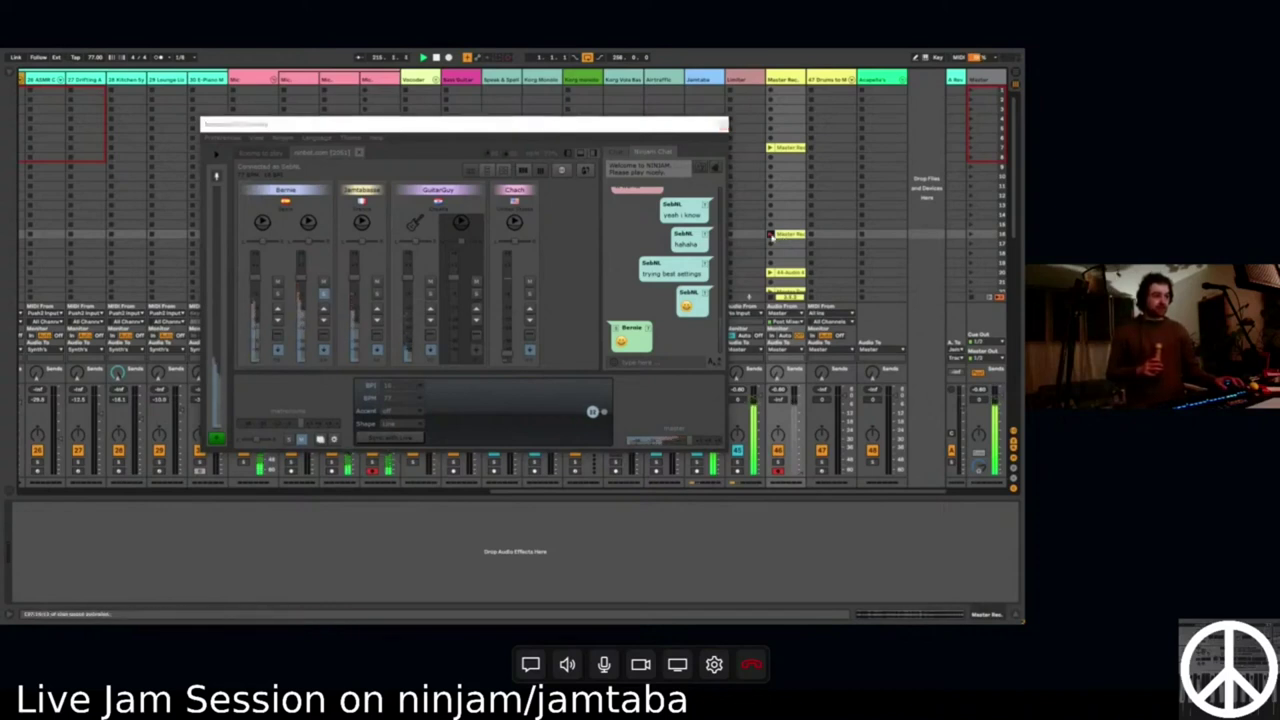
click(323, 297)
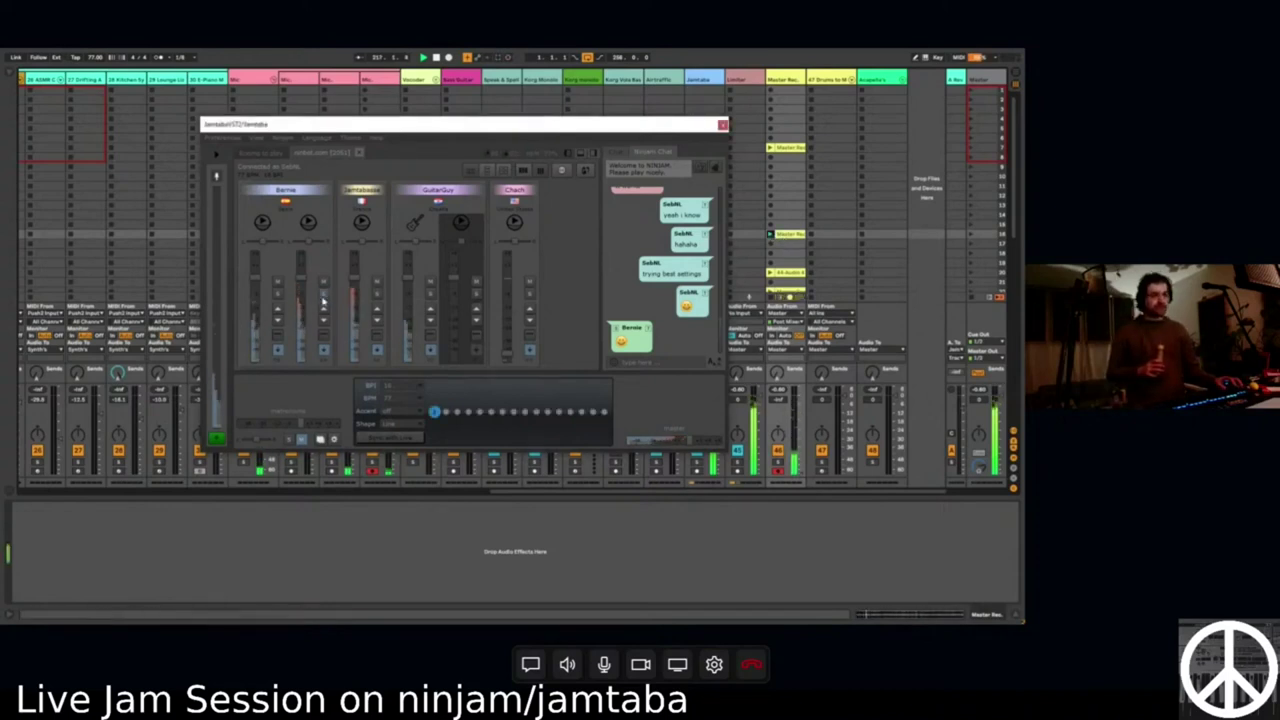
click(779, 235)
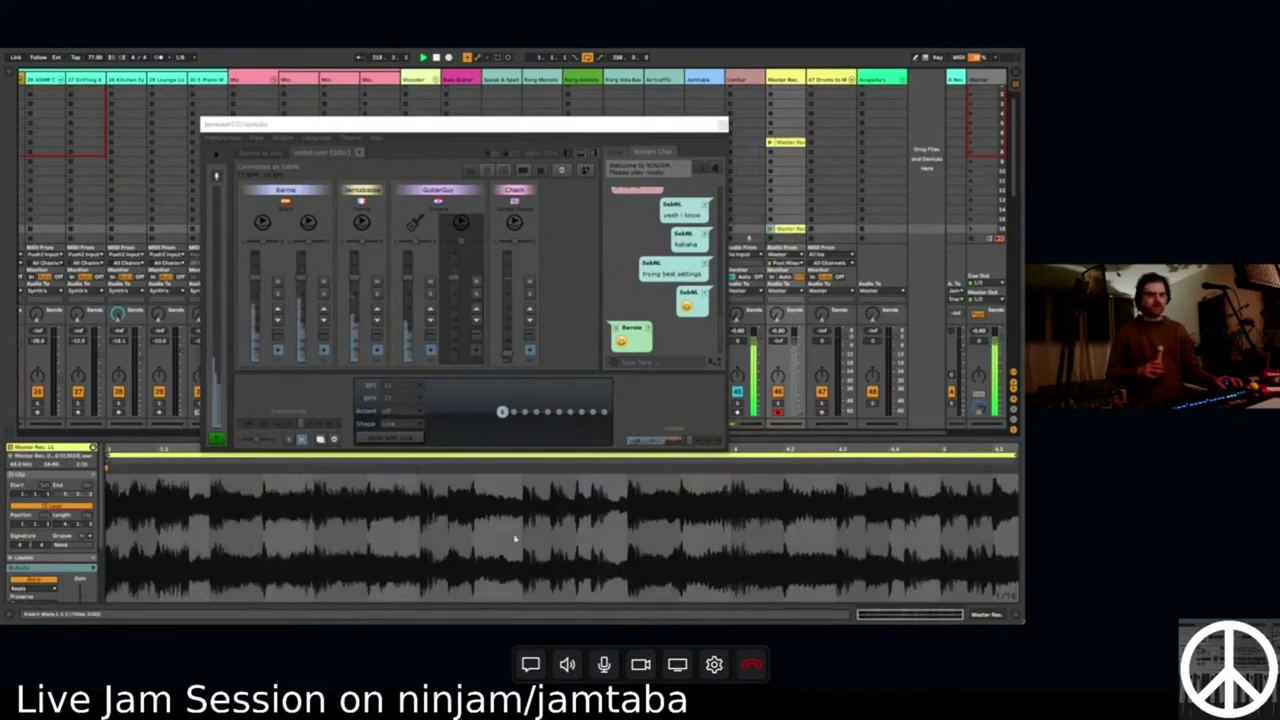
Record new takes in two adjacent empty slots of the Master Rec track above the previous take.
click(918, 208)
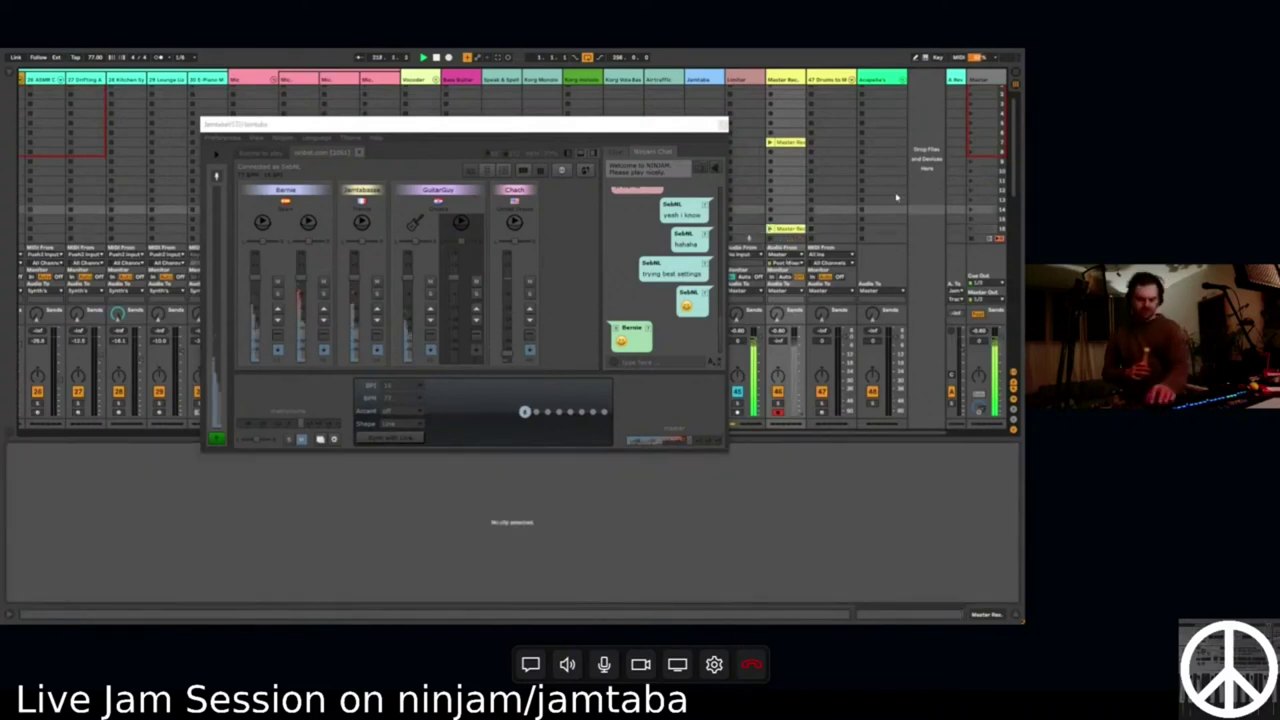
click(771, 190)
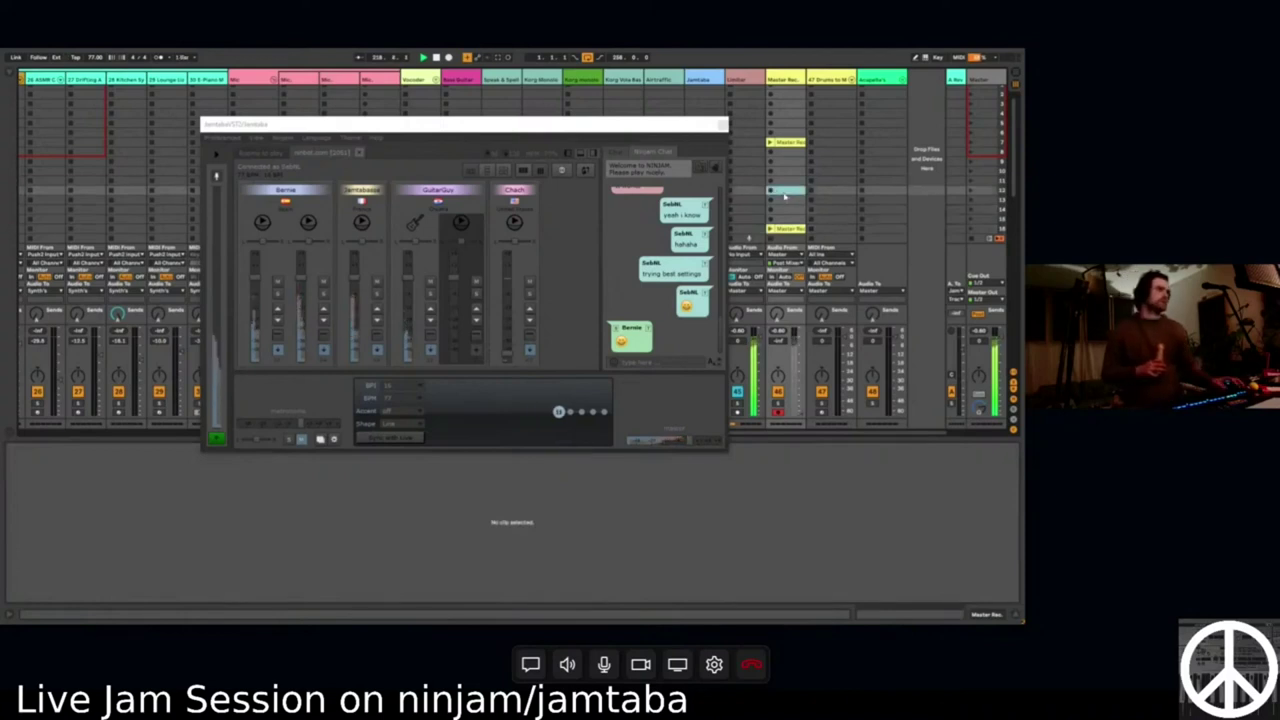
click(779, 205)
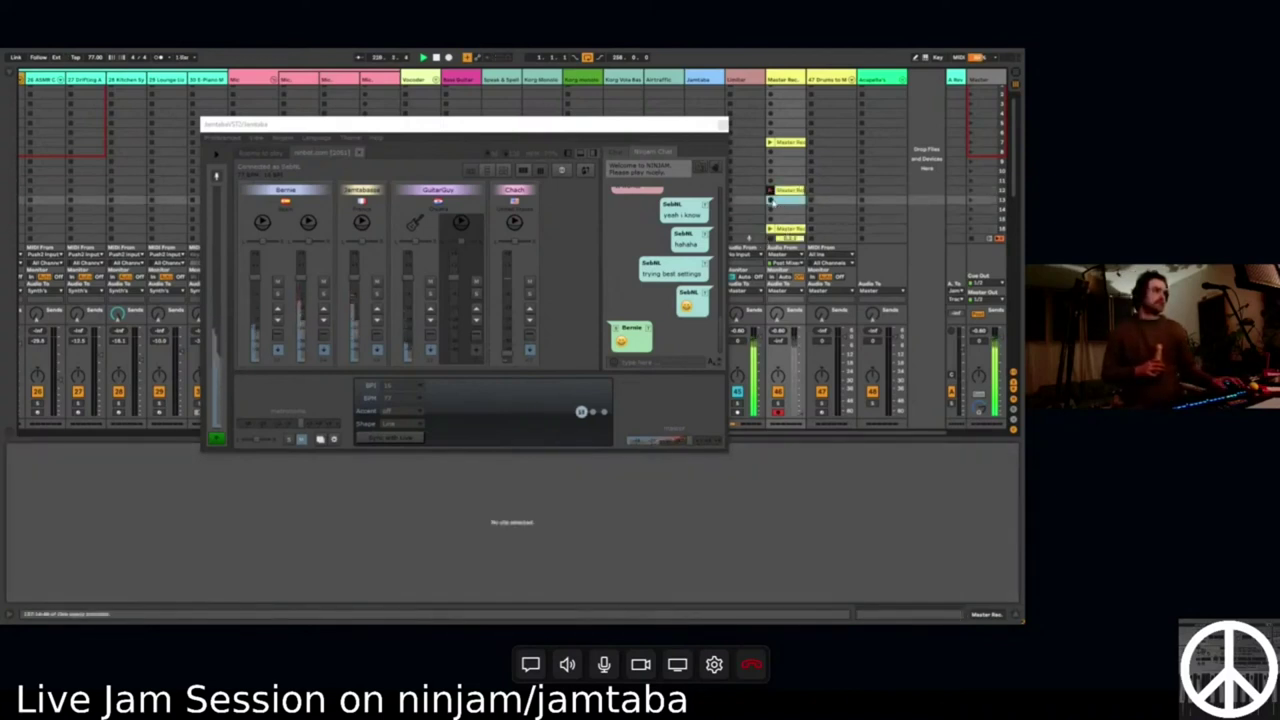
click(788, 199)
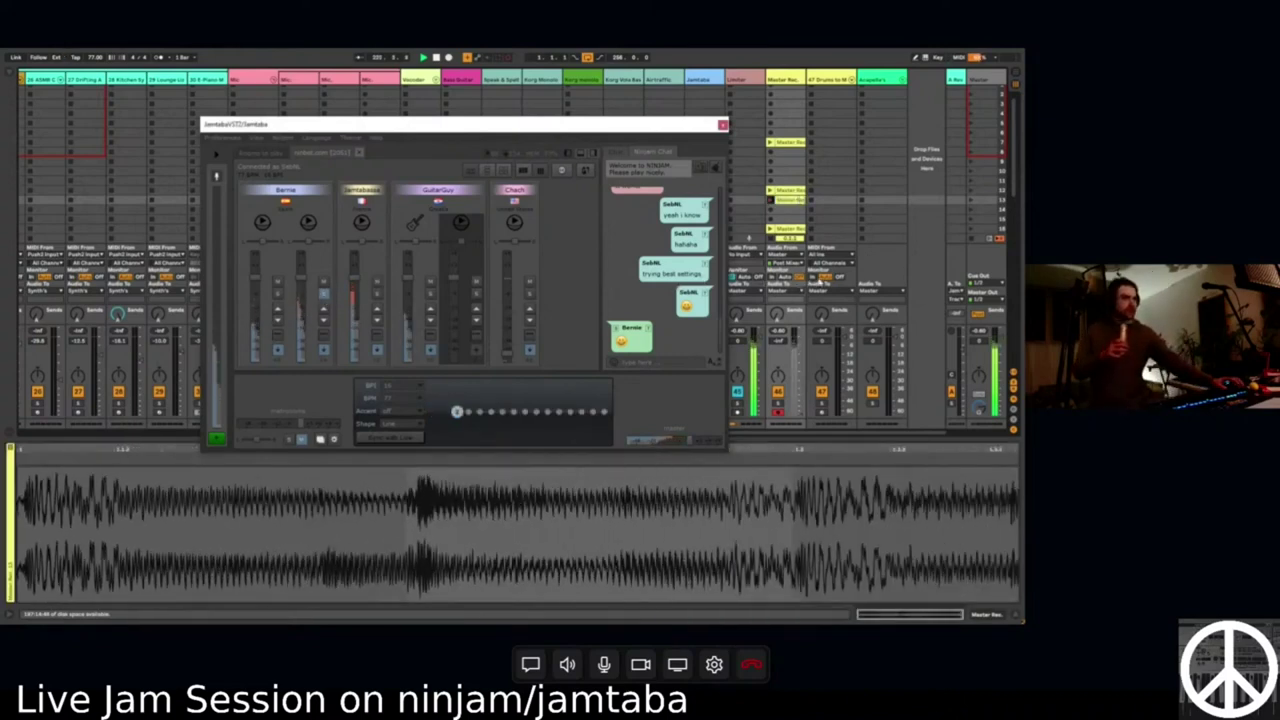
Colour the Master Rec clip being recorded green and end its recording so that it plays back.
right_click(786, 202)
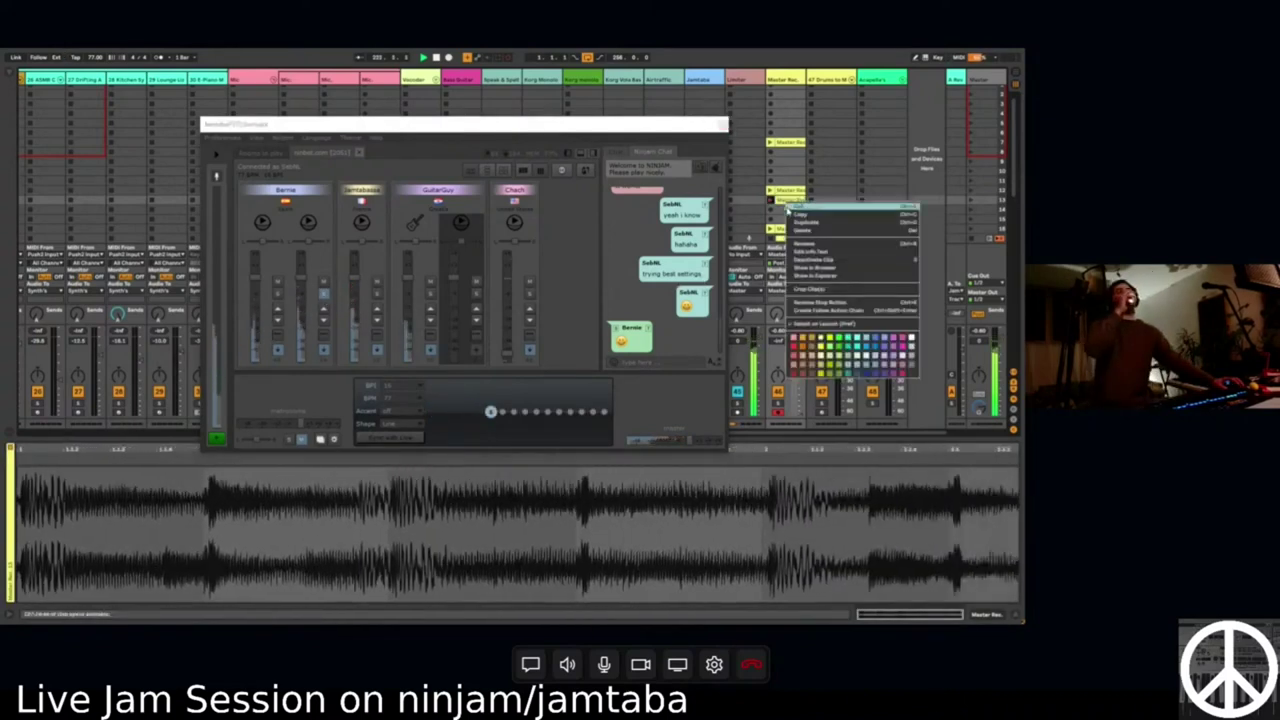
click(800, 228)
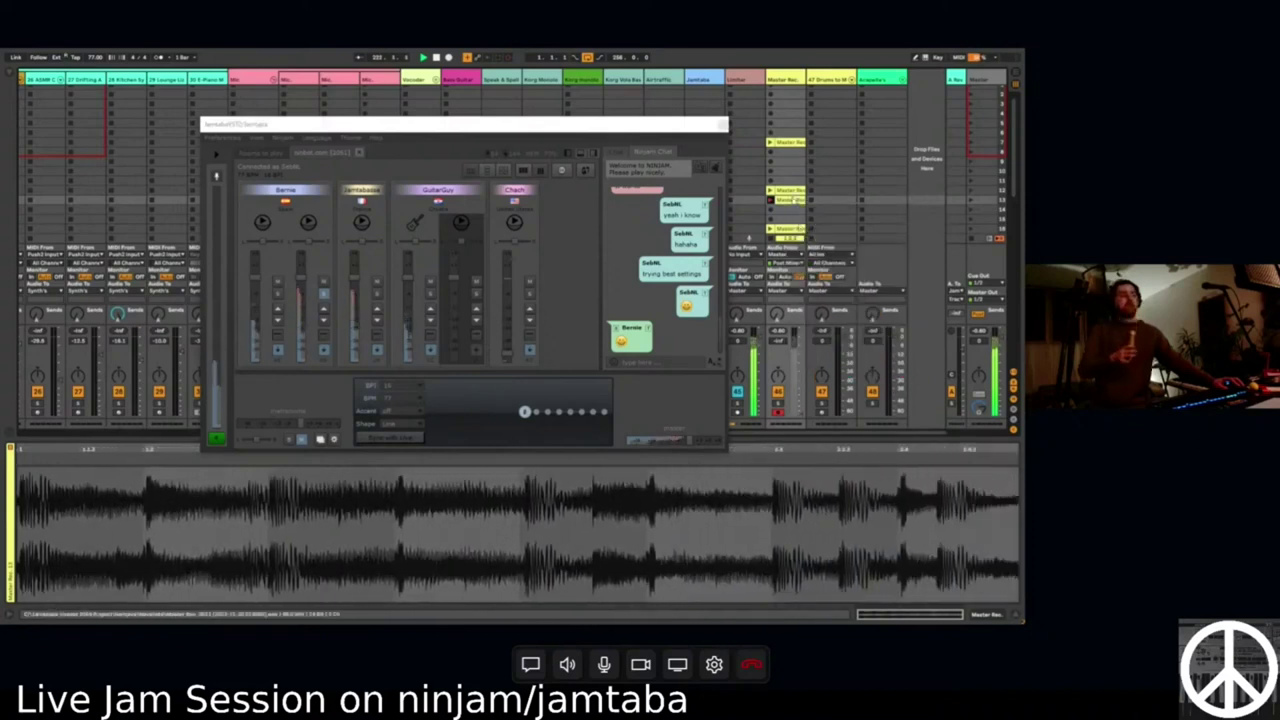
right_click(794, 199)
click(838, 340)
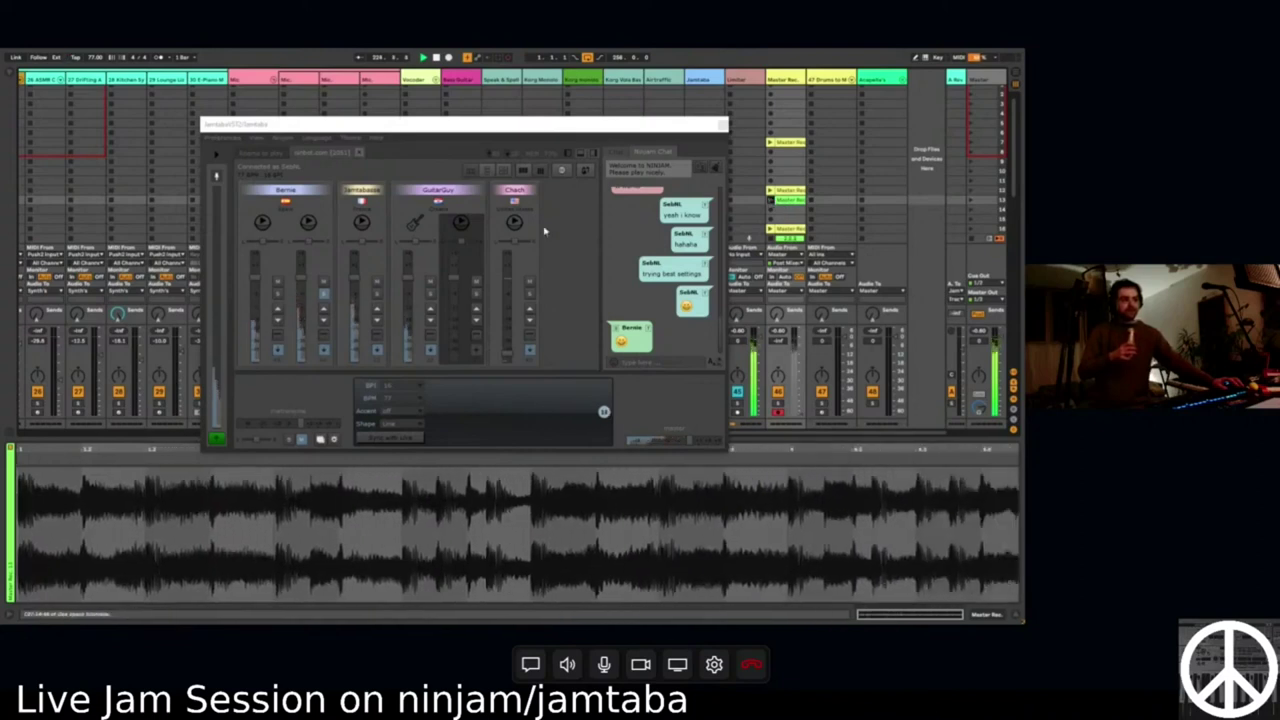
click(775, 200)
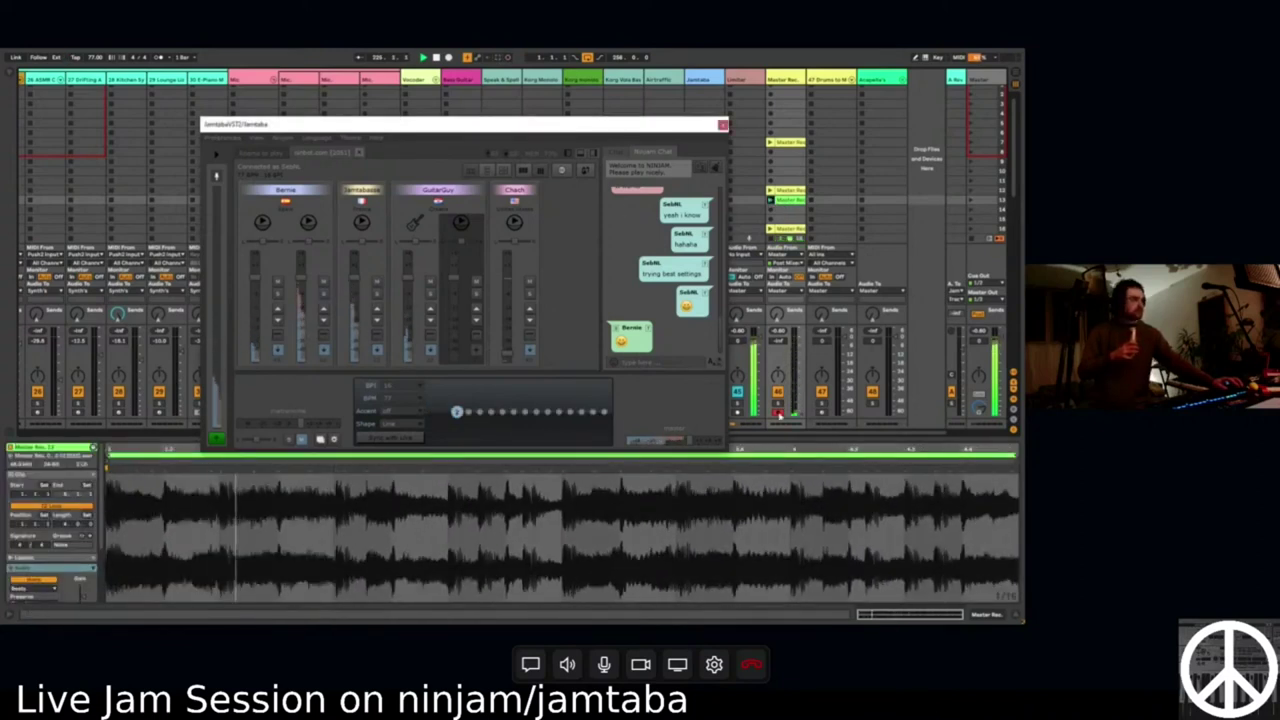
Convert the green Master Rec clip's drums to a new MIDI track and move the Jamtaba window down off the clip slots.
right_click(790, 201)
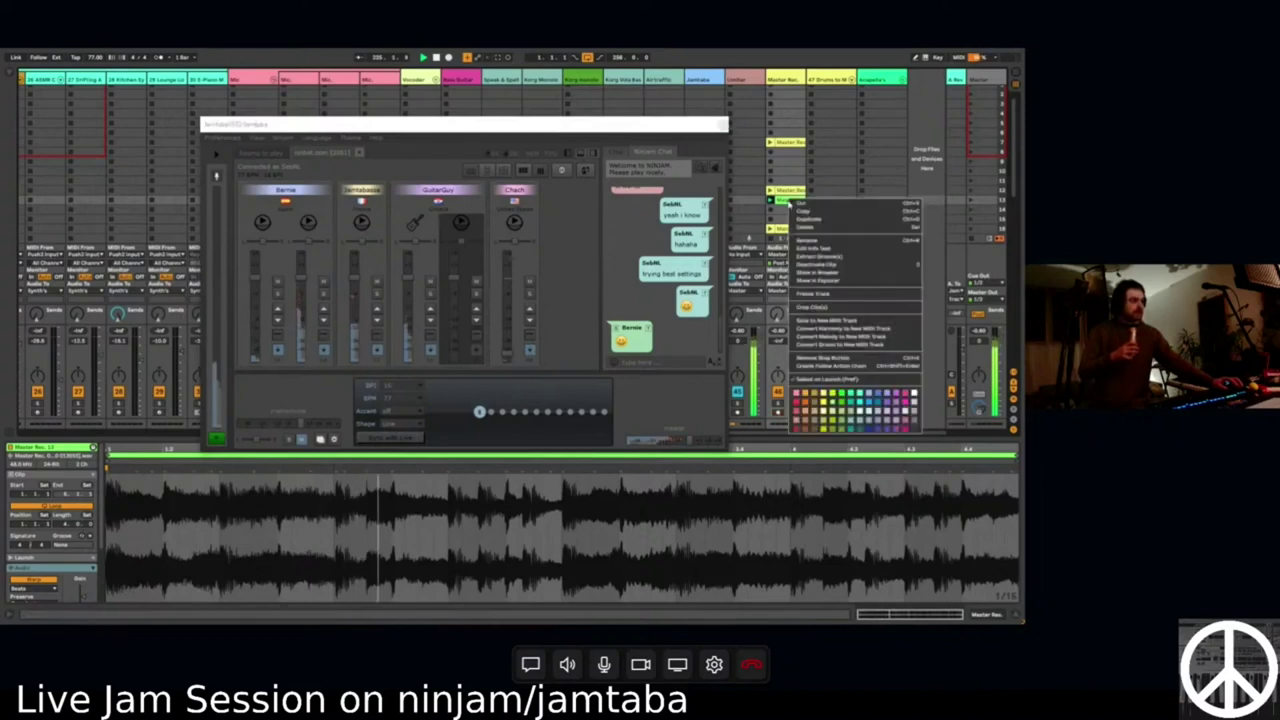
click(838, 345)
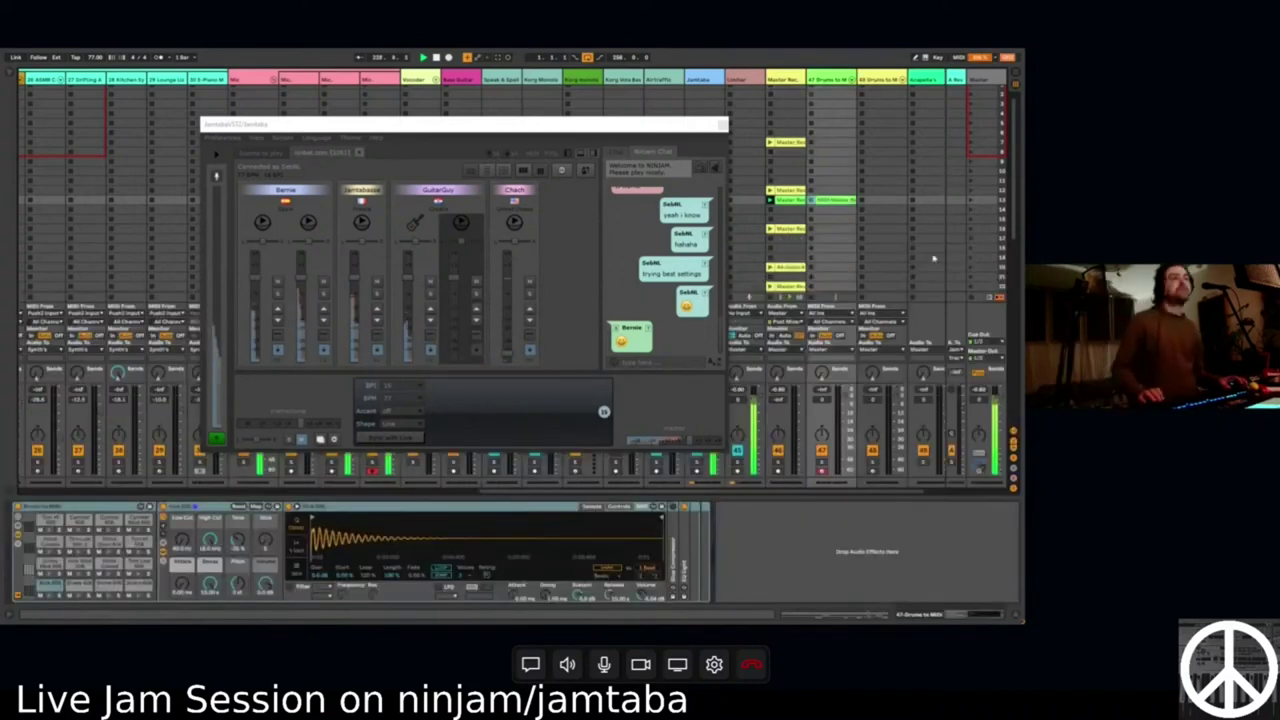
drag(400, 125, 396, 312)
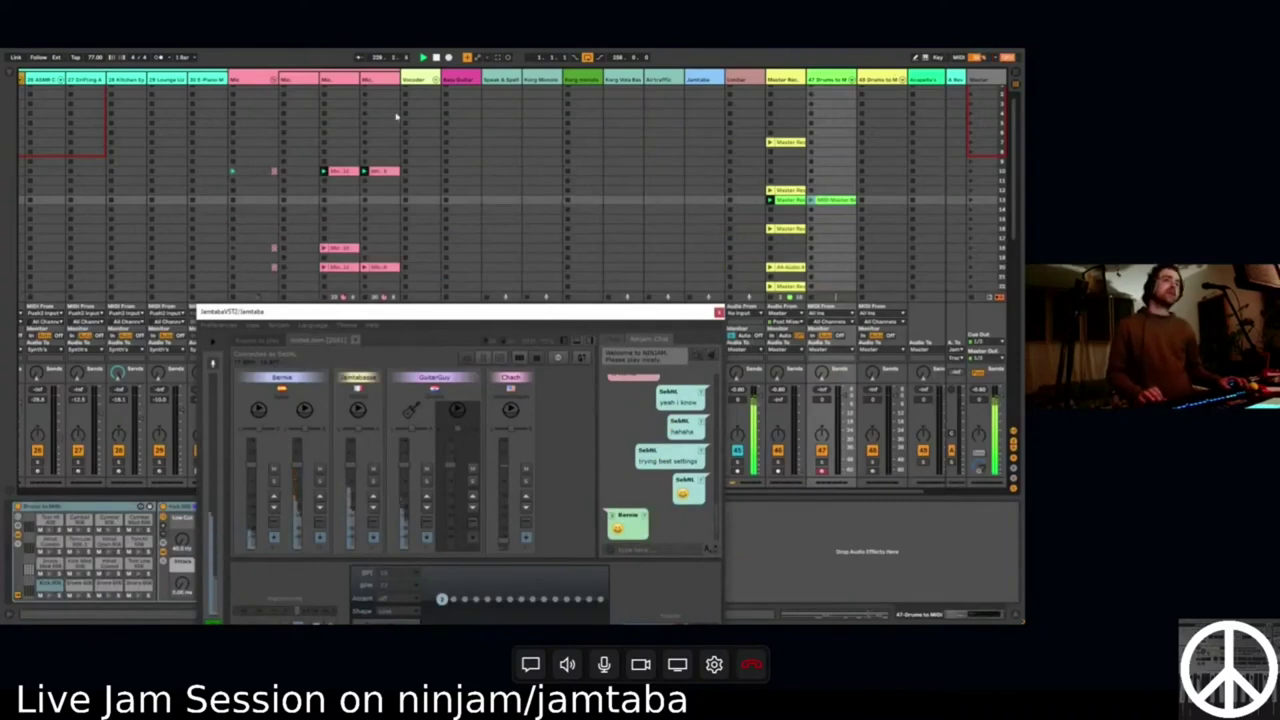
Select the run of tracks from the Mic group through Master Rec and fold the Mic group.
scroll(318, 151, left, 4)
click(489, 81)
key(shift+Right)
key(shift+Right)
key(shift+Right)
key(shift+Right)
key(shift+Right)
key(shift+Right)
key(shift+Right)
key(shift+Right)
key(shift+Right)
key(shift+Right)
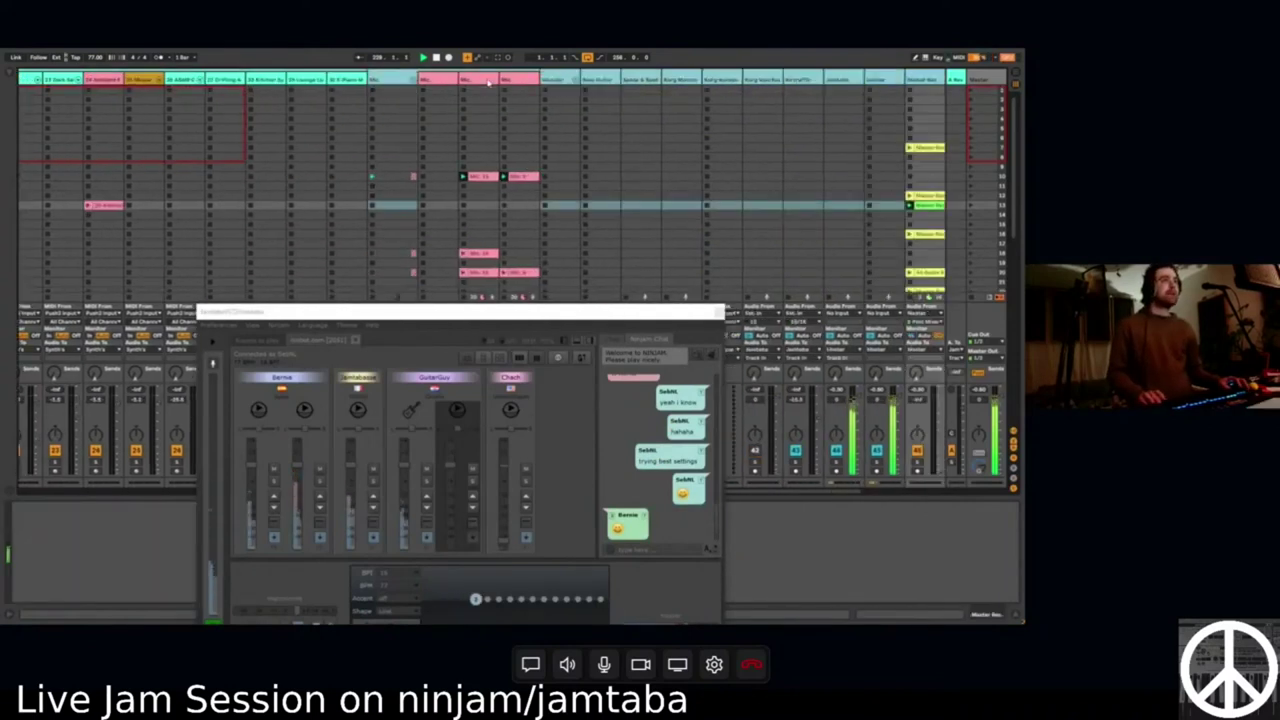
Move the converted green MIDI clip from the Drums to MIDI track to the same scene of the Superior Drummer track and launch it.
scroll(431, 88, right, 5)
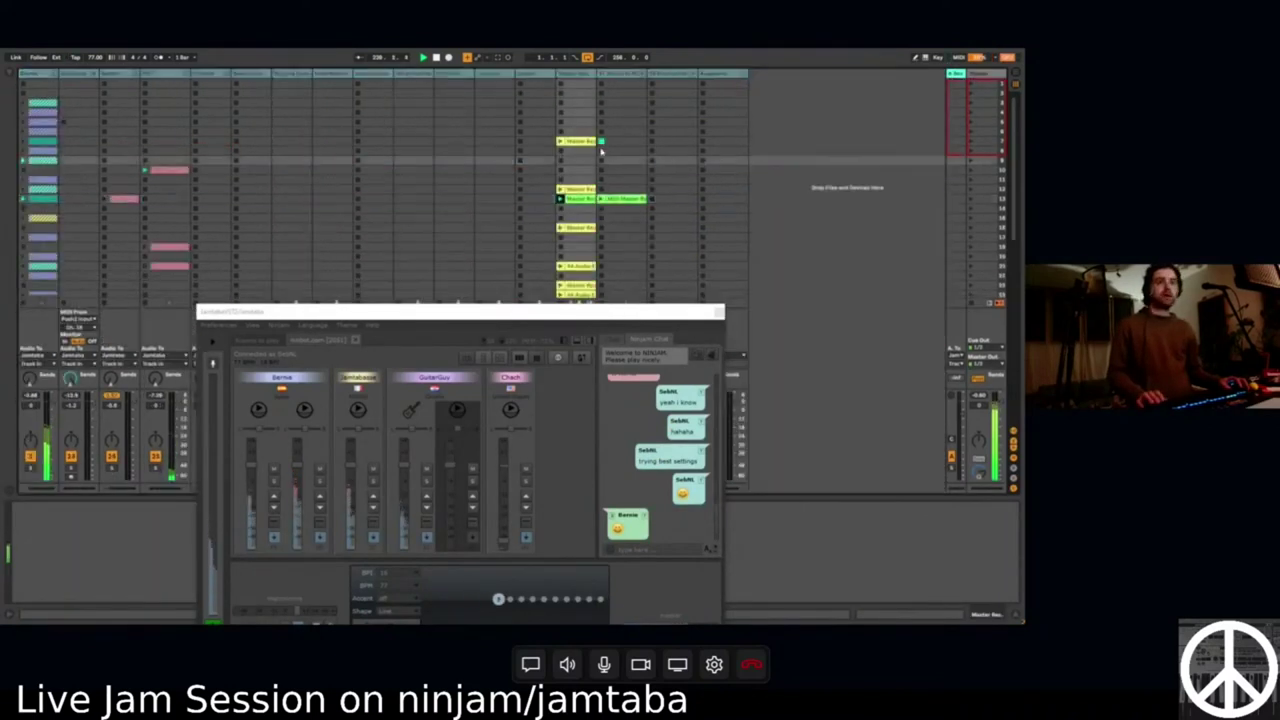
scroll(595, 152, left, 5)
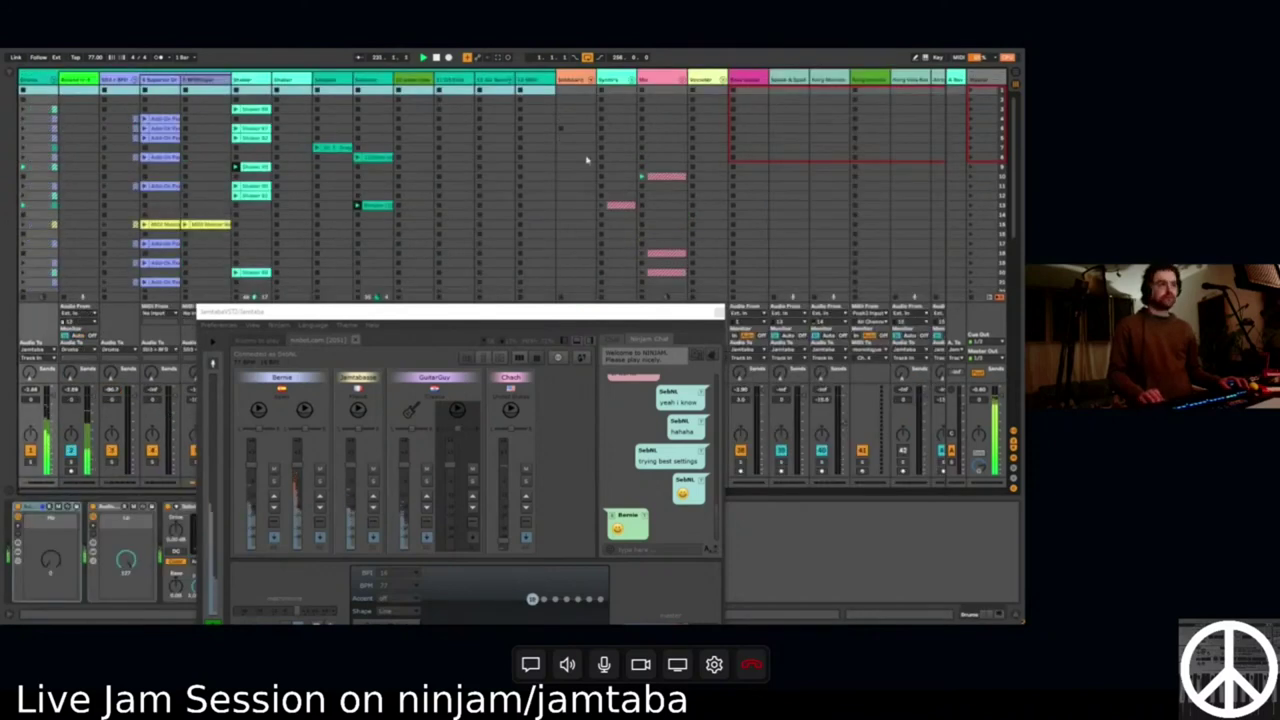
click(587, 160)
scroll(670, 174, right, 4)
click(913, 210)
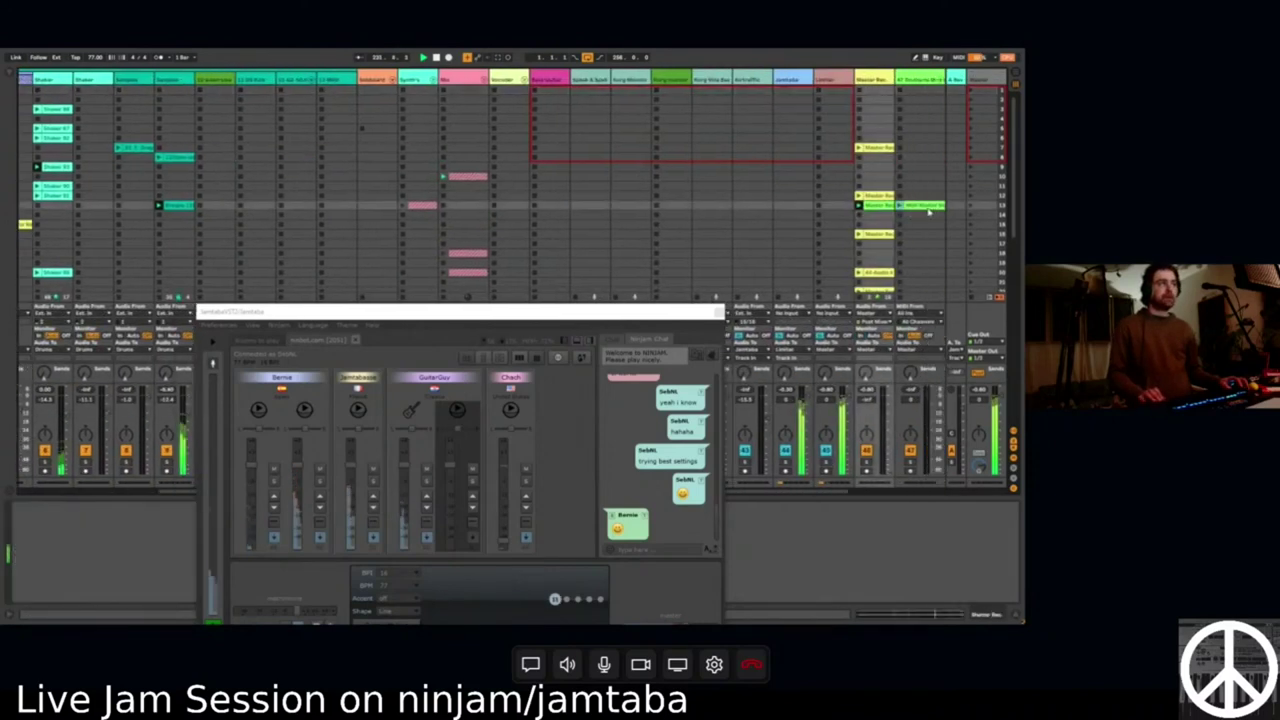
click(928, 210)
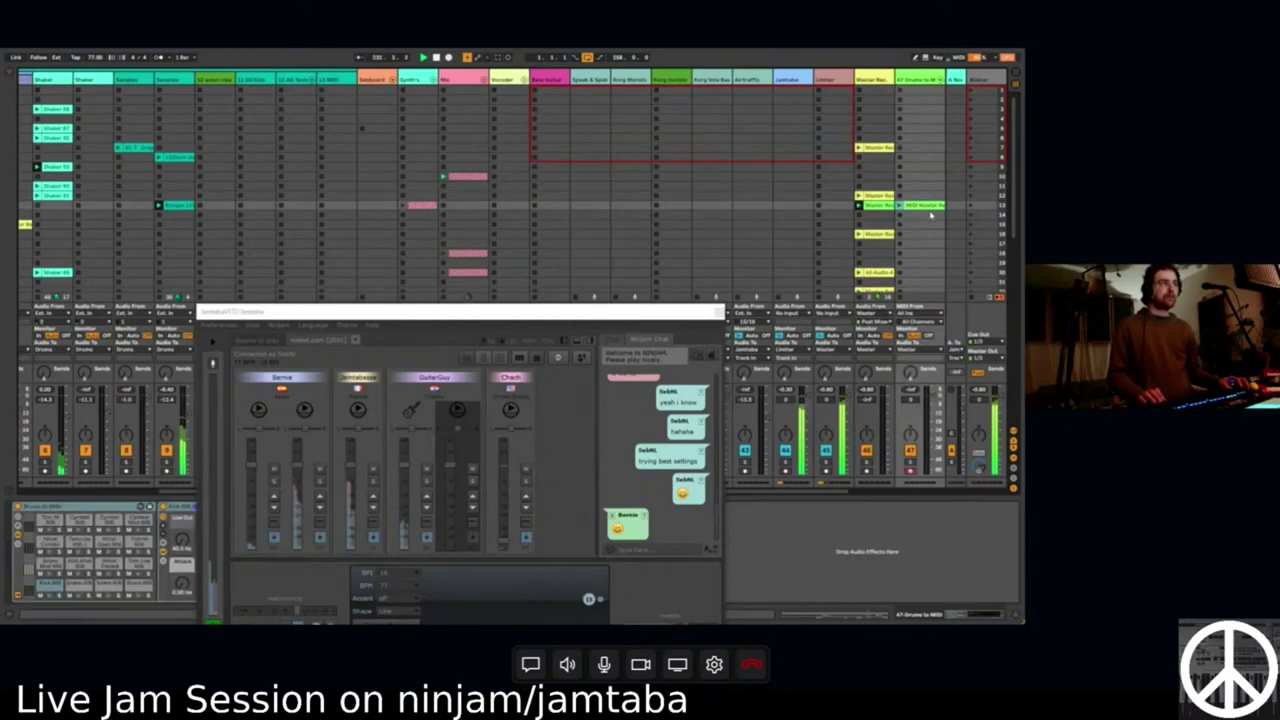
mouse_move(40, 195)
mouse_down()
mouse_move(24, 199)
mouse_move(62, 205)
mouse_up()
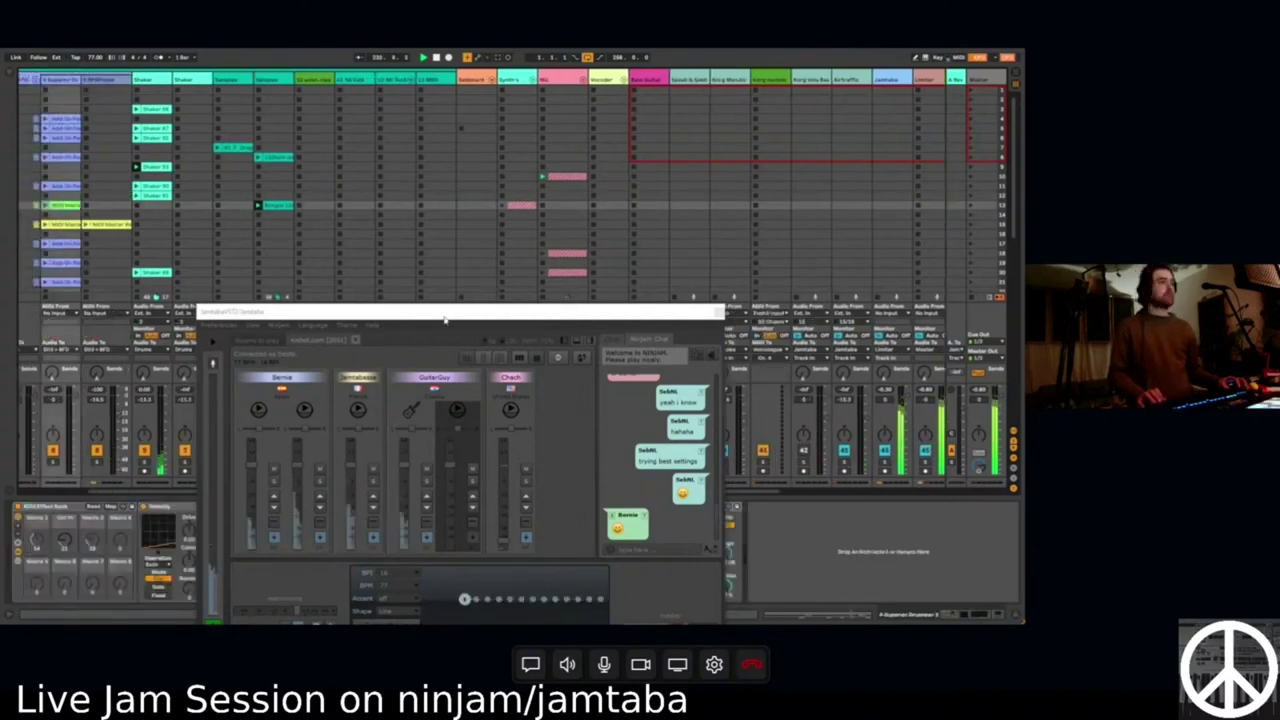
drag(445, 319, 500, 117)
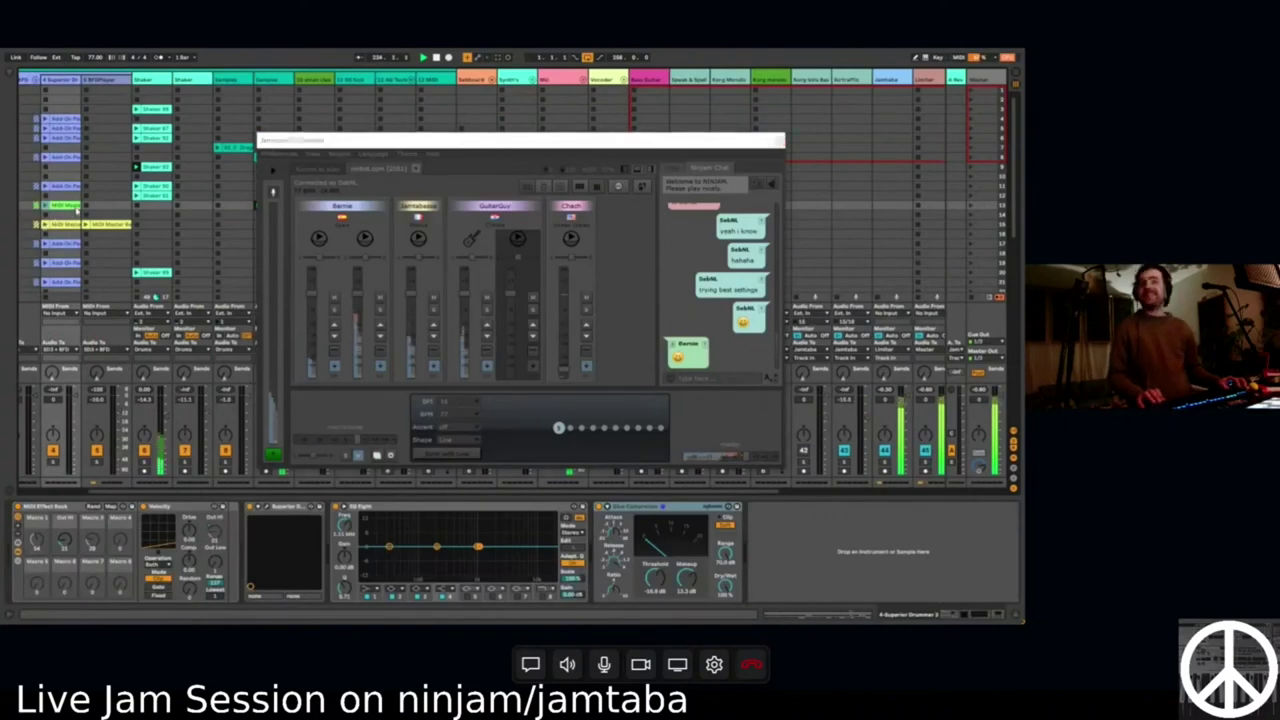
double_click(74, 207)
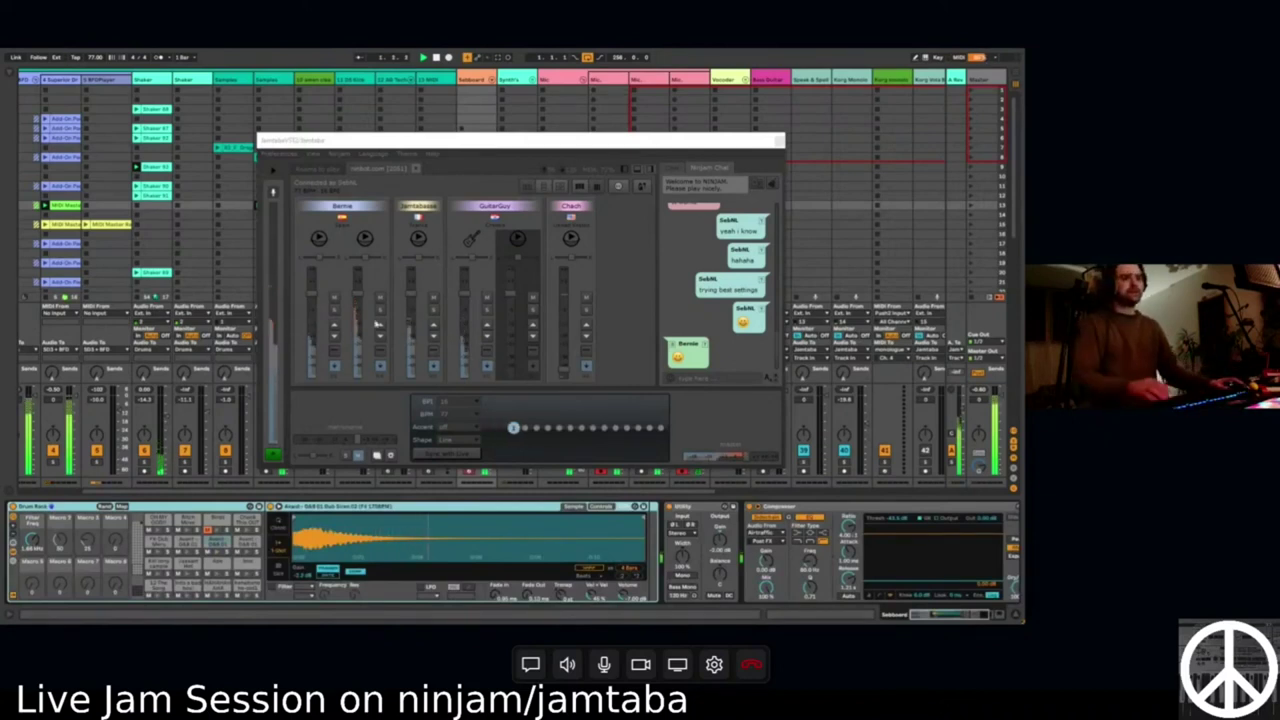
Open the green Superior Drummer clip's notes and delete the C1 note just after the start of bar 2.
drag(346, 141, 486, 104)
scroll(416, 225, left, 2)
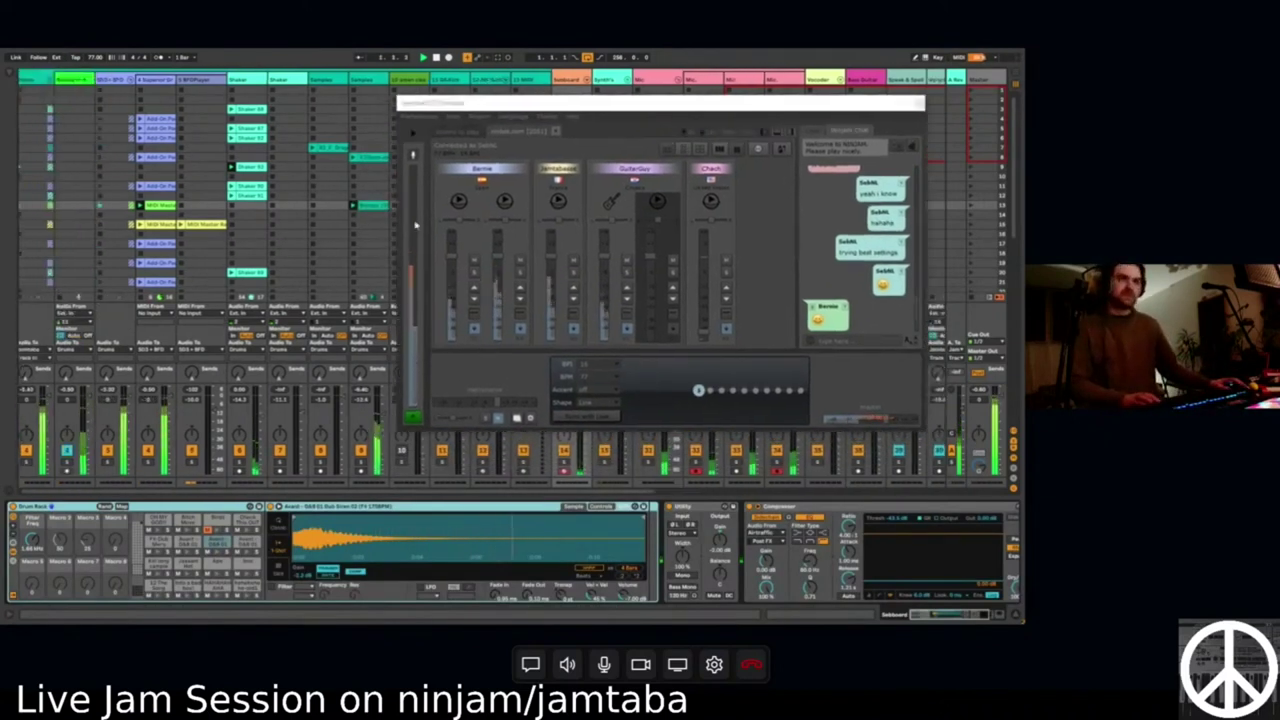
double_click(164, 205)
click(250, 544)
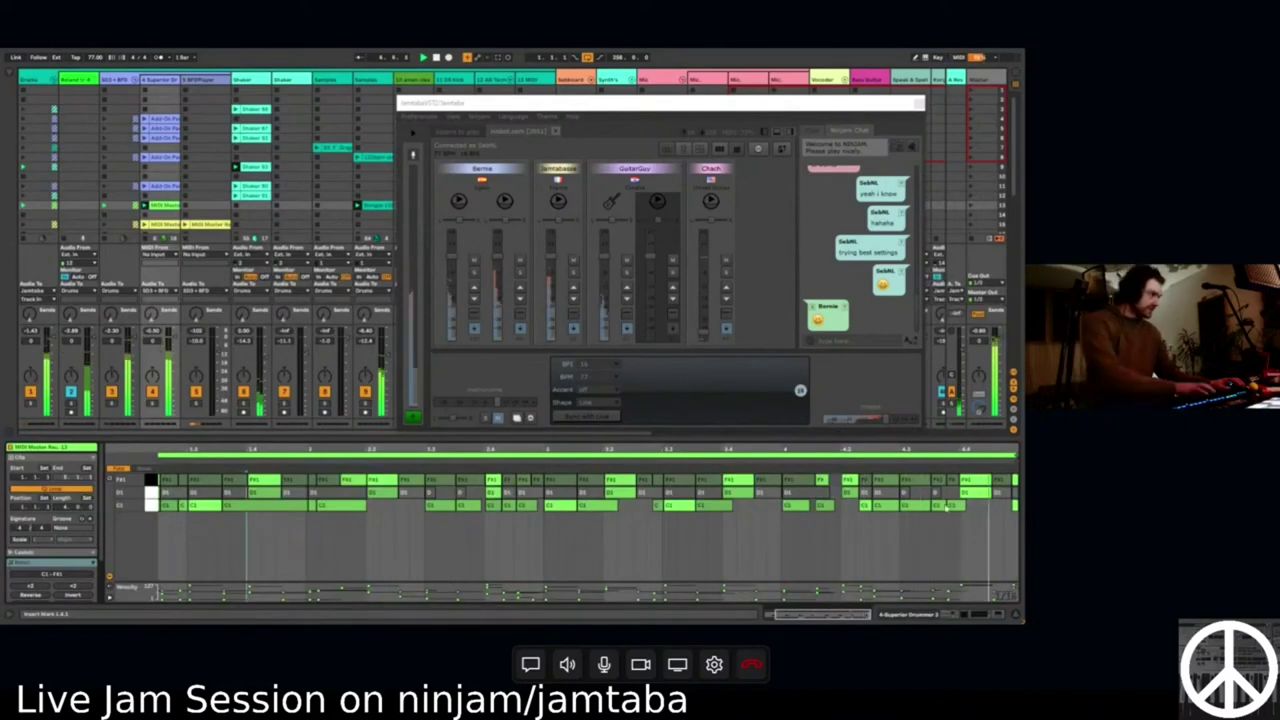
click(942, 515)
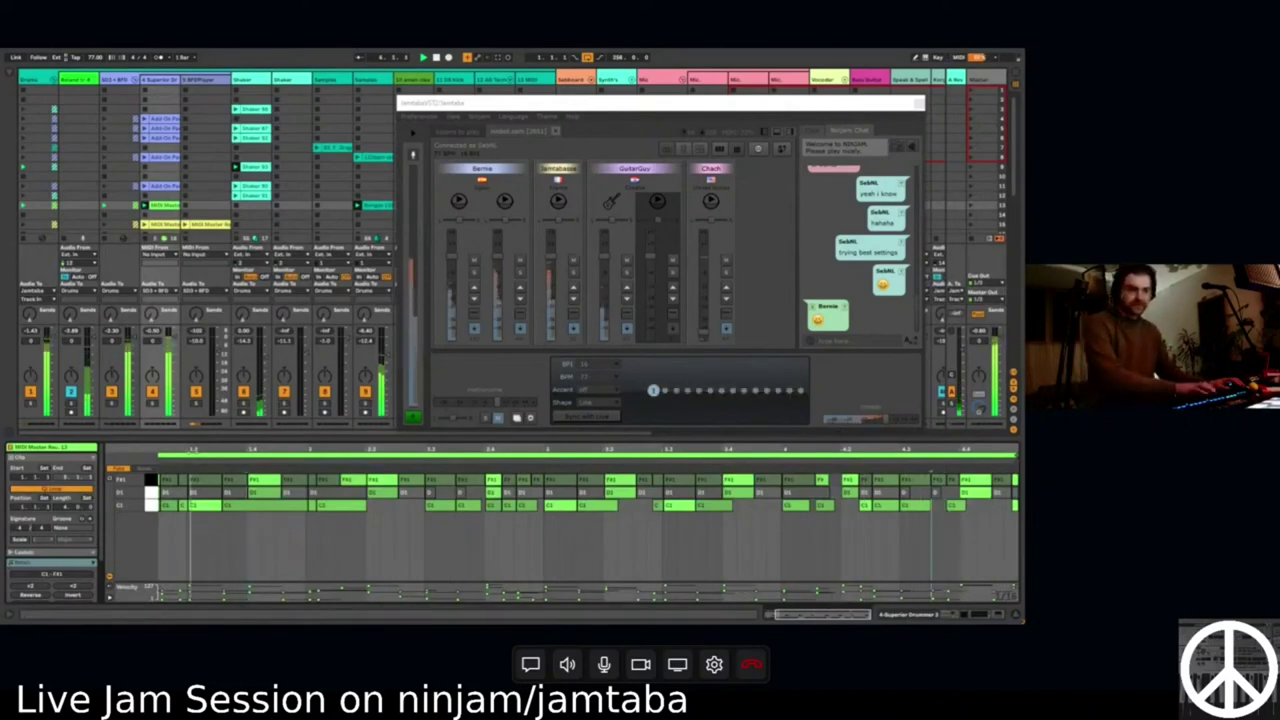
scroll(262, 511, down, 1)
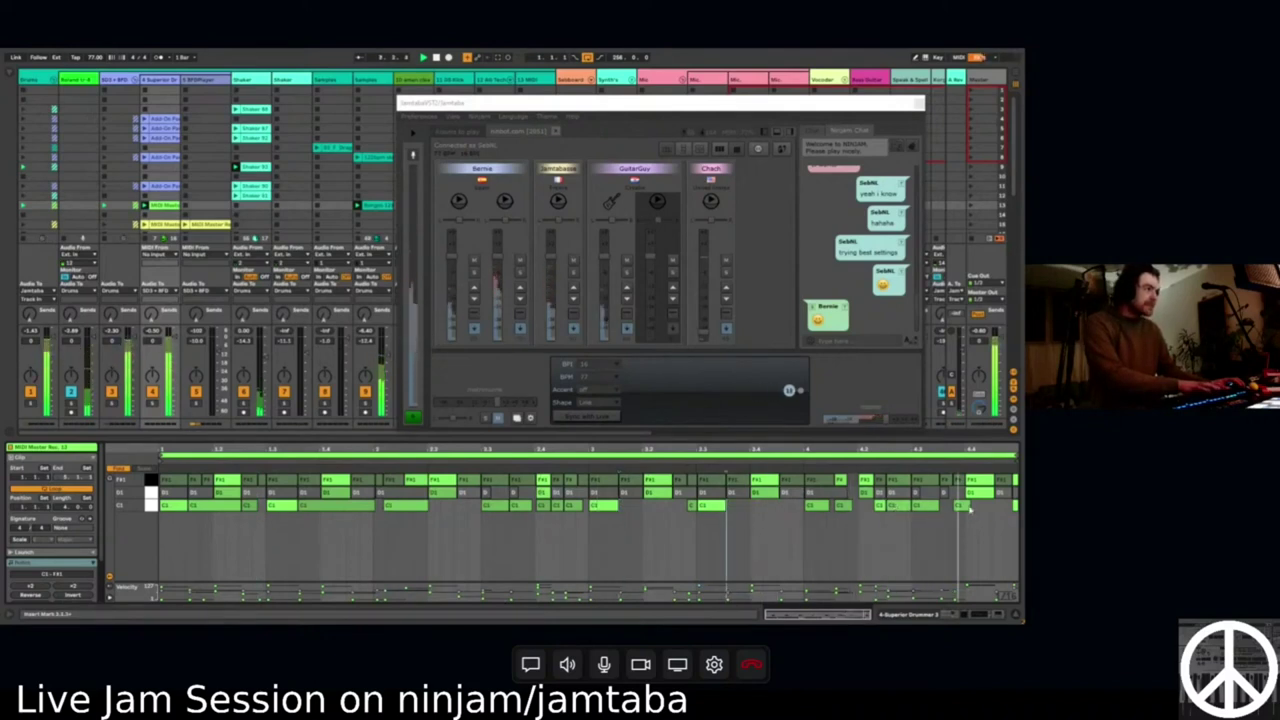
click(331, 513)
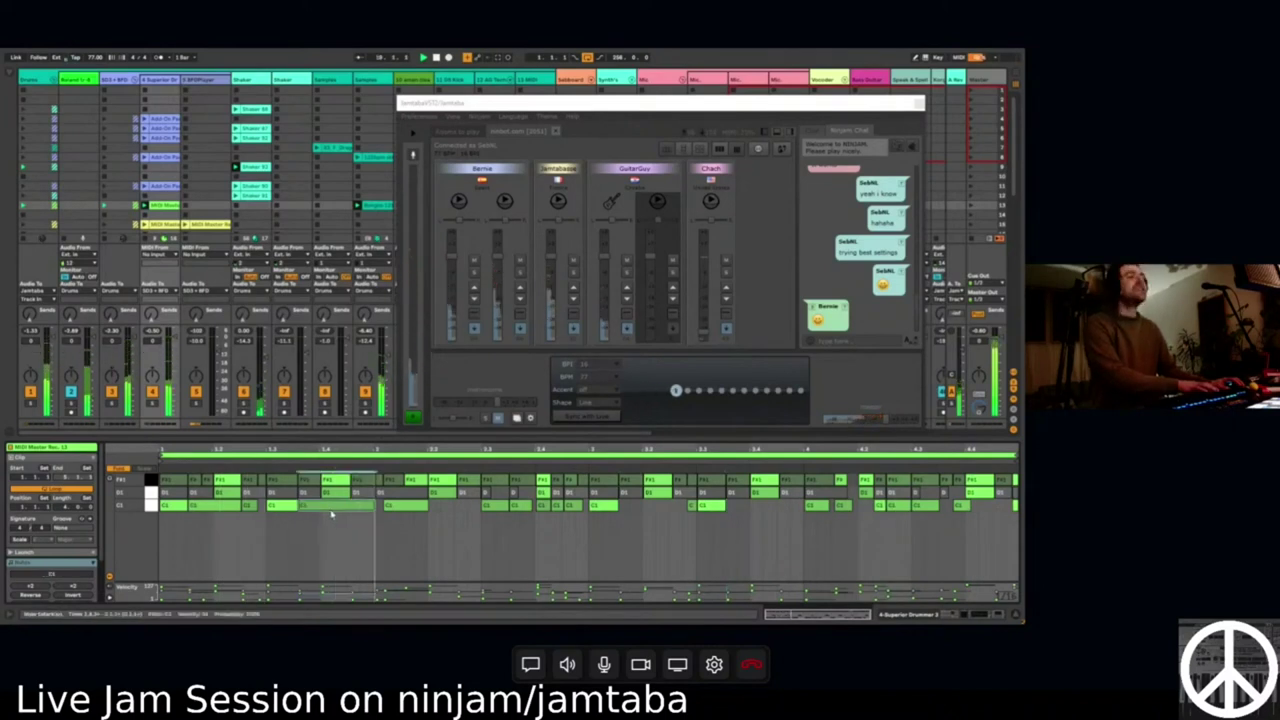
click(421, 509)
key(Delete)
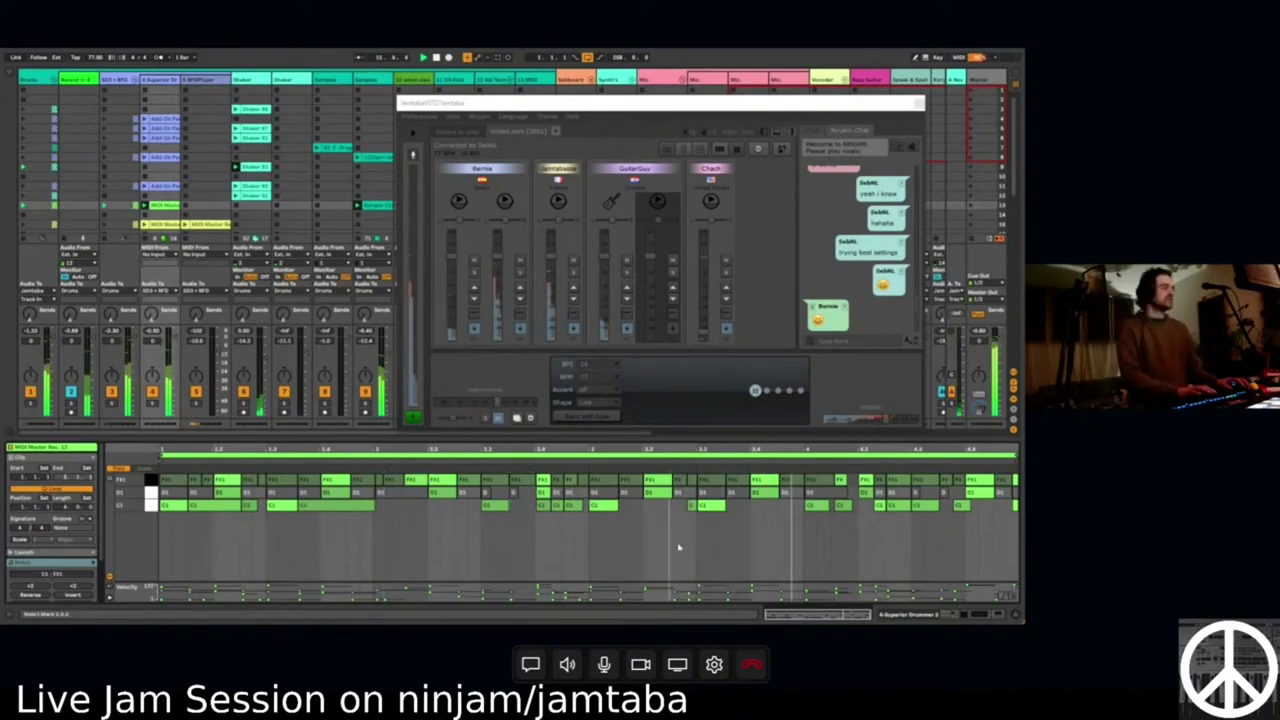
Copy the green Superior Drummer MIDI clip to the same scene of the BFDPlayer track and launch the copy.
drag(173, 210, 203, 208)
click(187, 206)
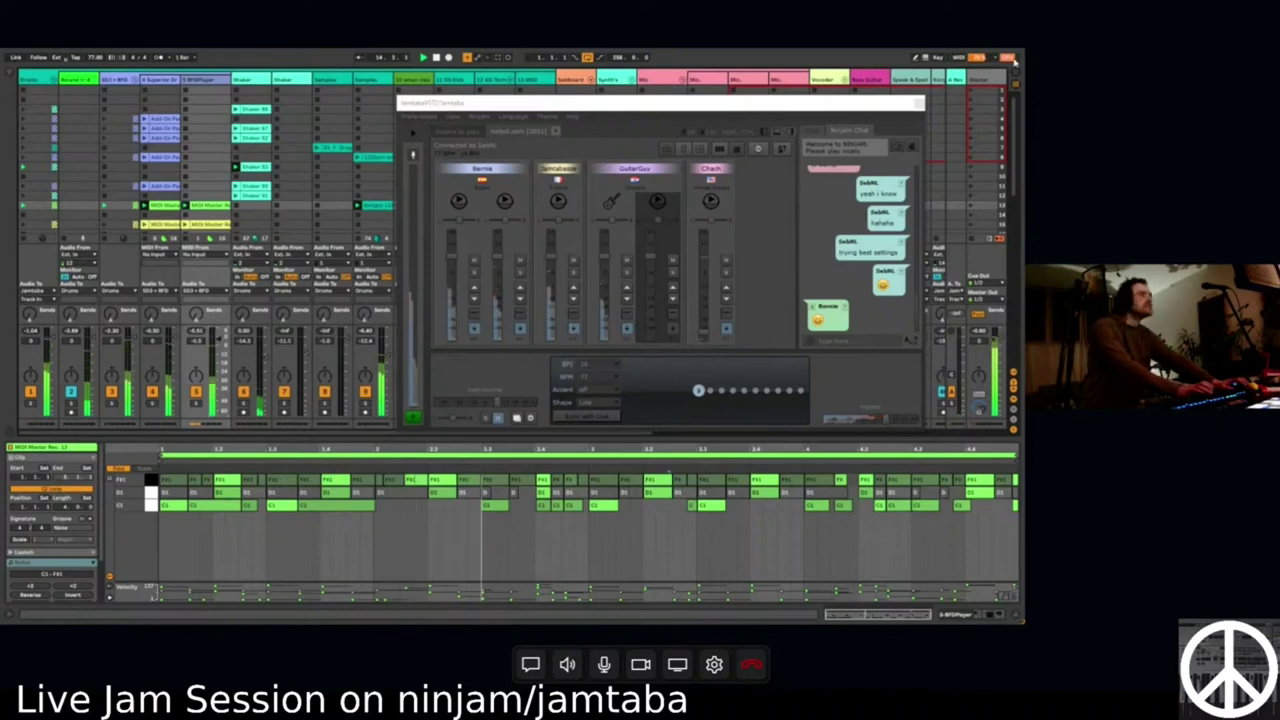
Load the Dry Pop preset in the BFDPlayer track's instrument and adjust the track's volume.
double_click(211, 81)
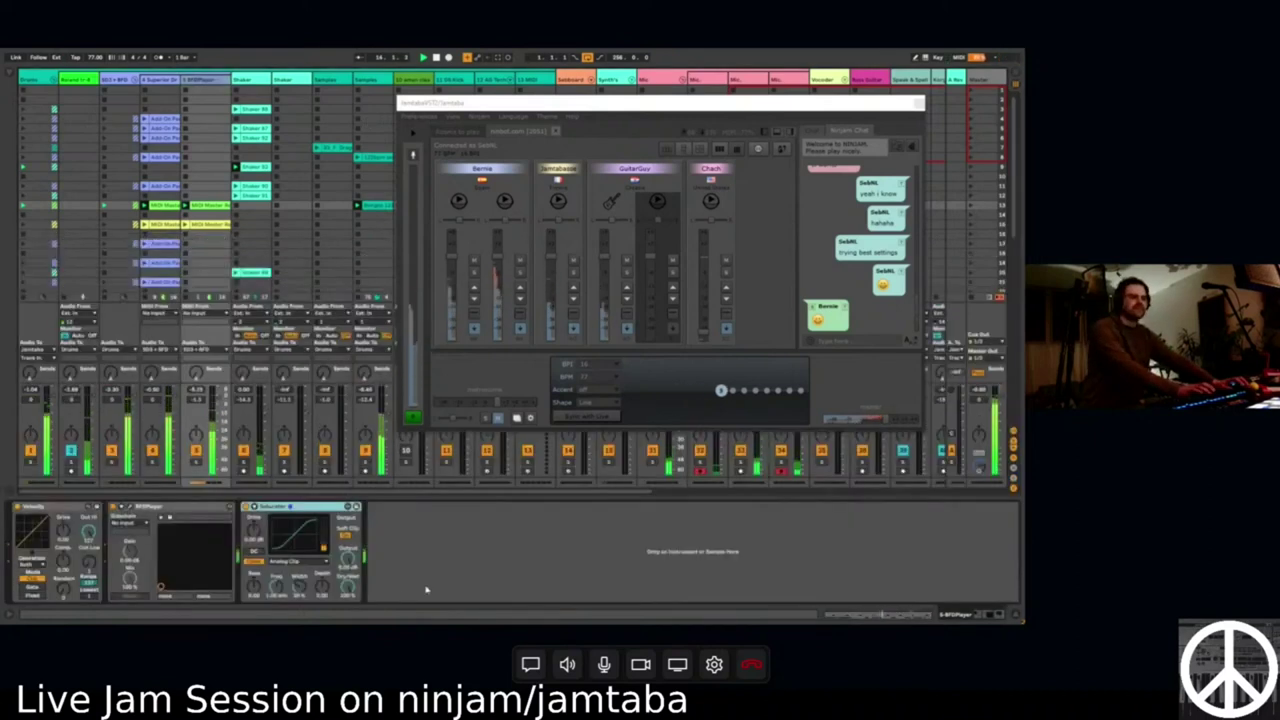
click(131, 508)
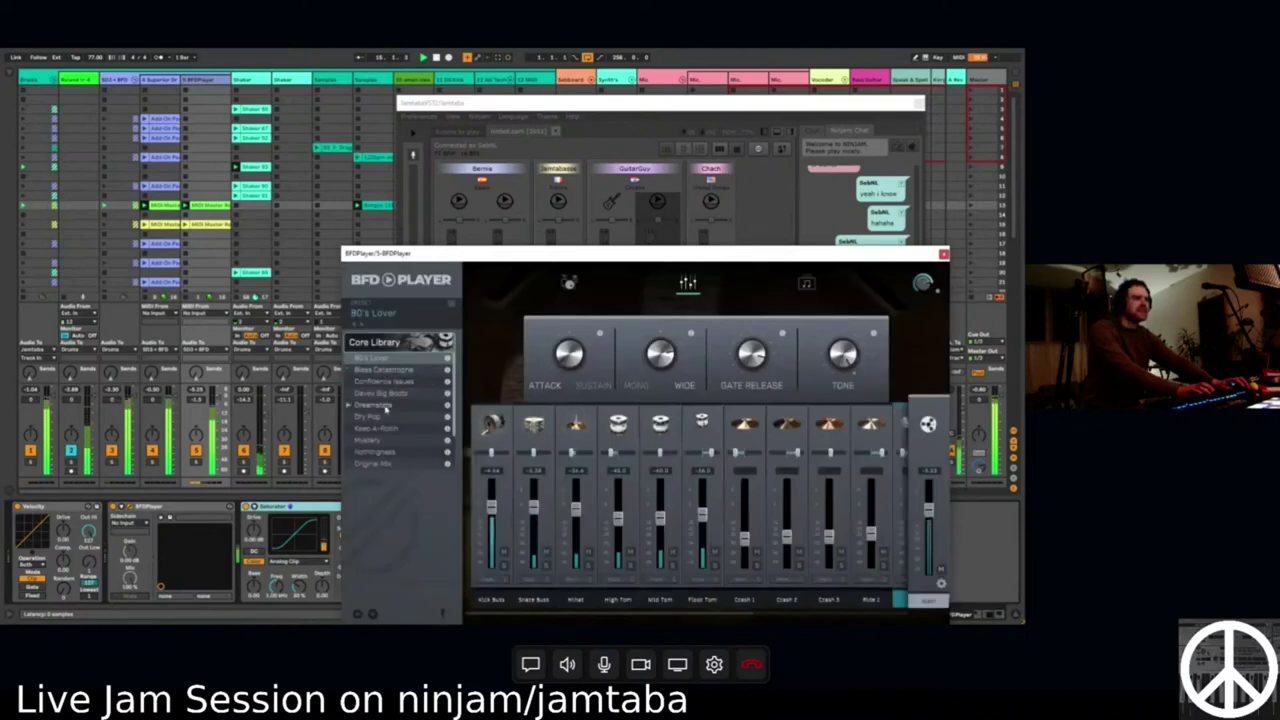
click(380, 418)
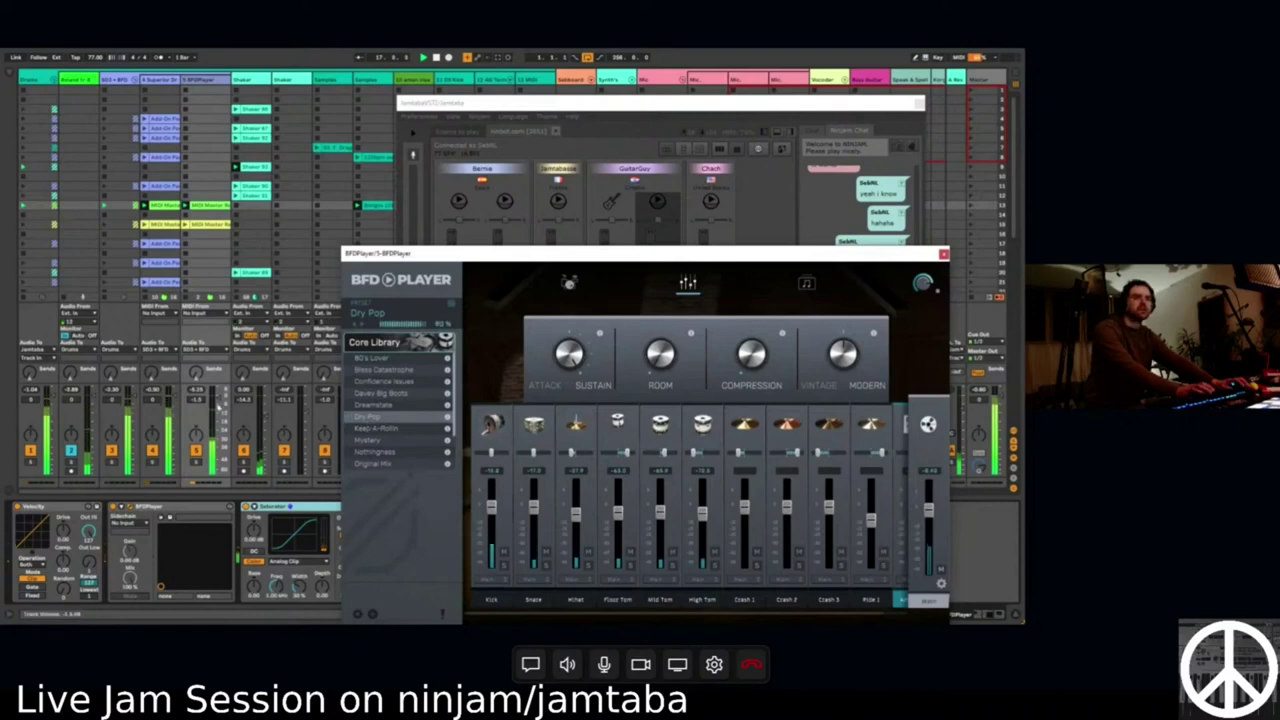
drag(223, 398, 223, 403)
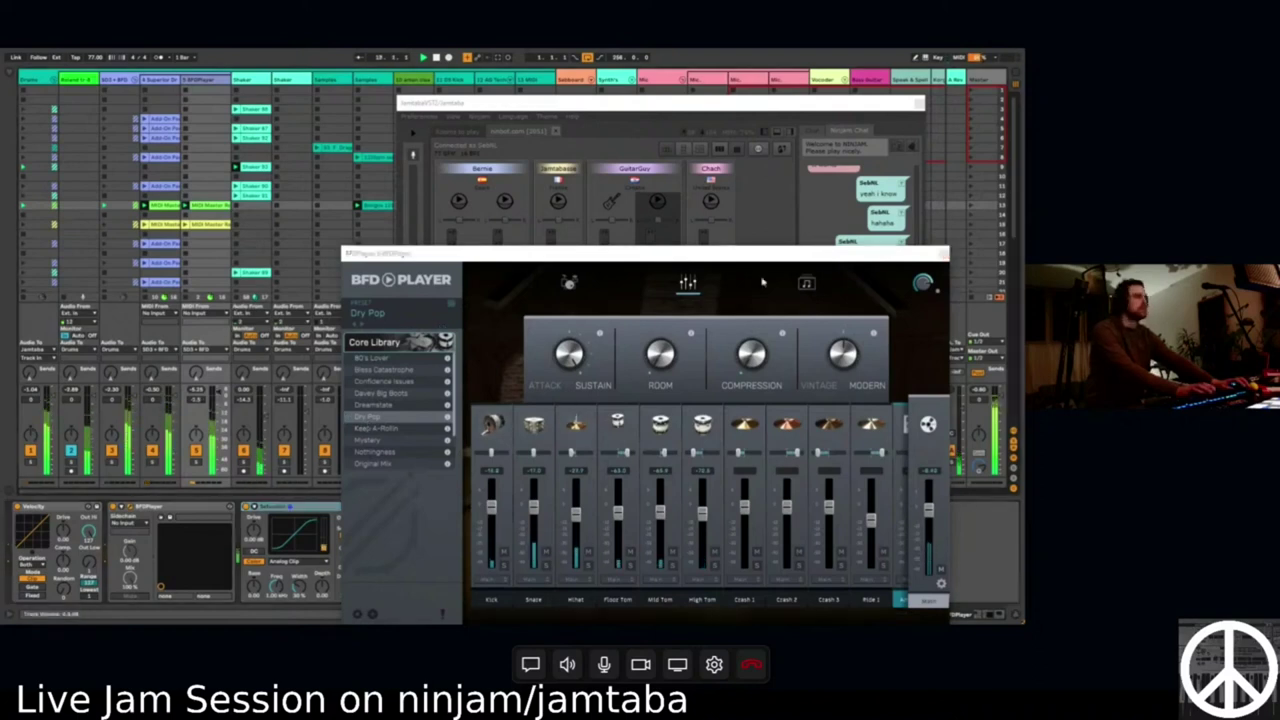
Look through BFD Player's groove and kit pages, return to its mixer and close the plug-in window.
click(806, 284)
click(568, 282)
click(688, 284)
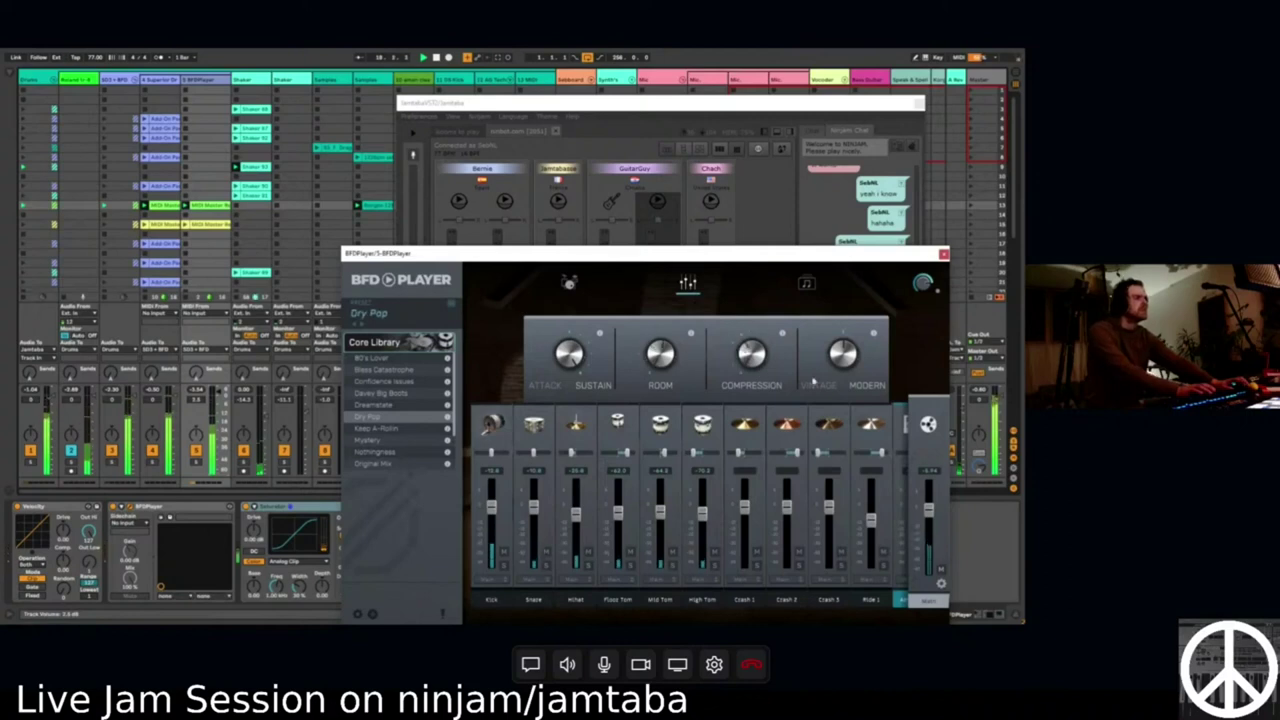
drag(735, 255, 700, 172)
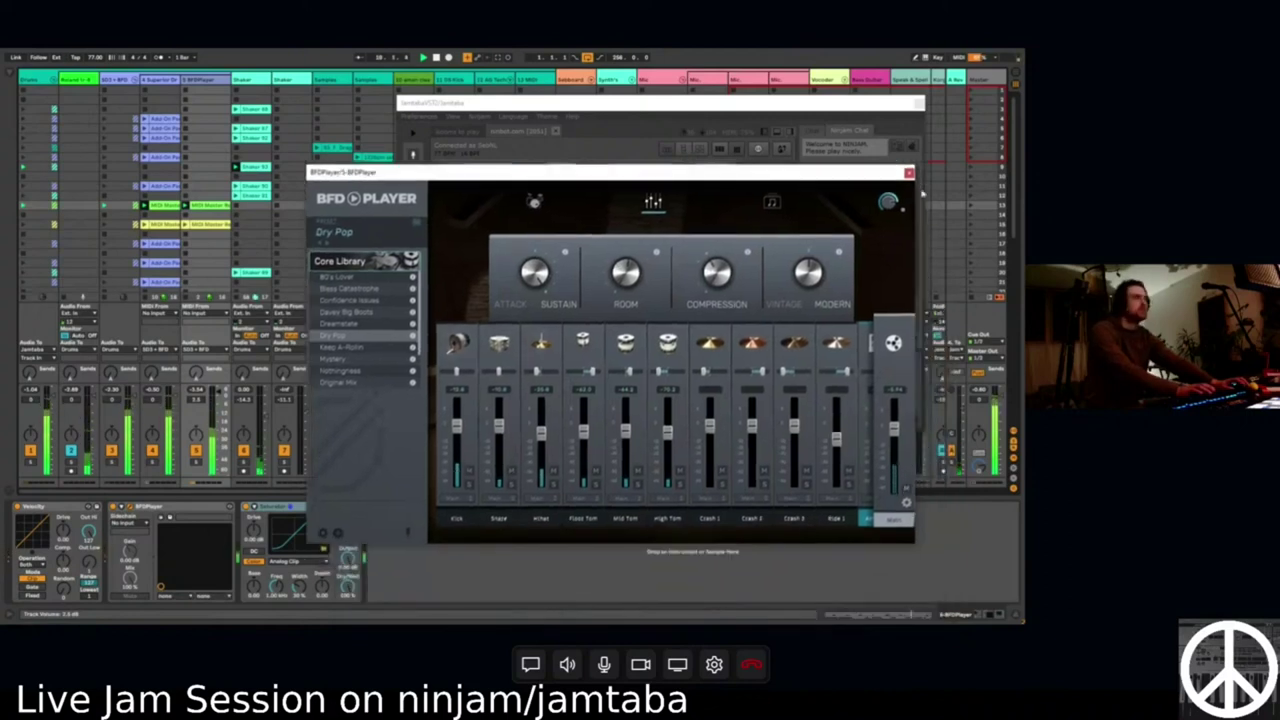
click(909, 172)
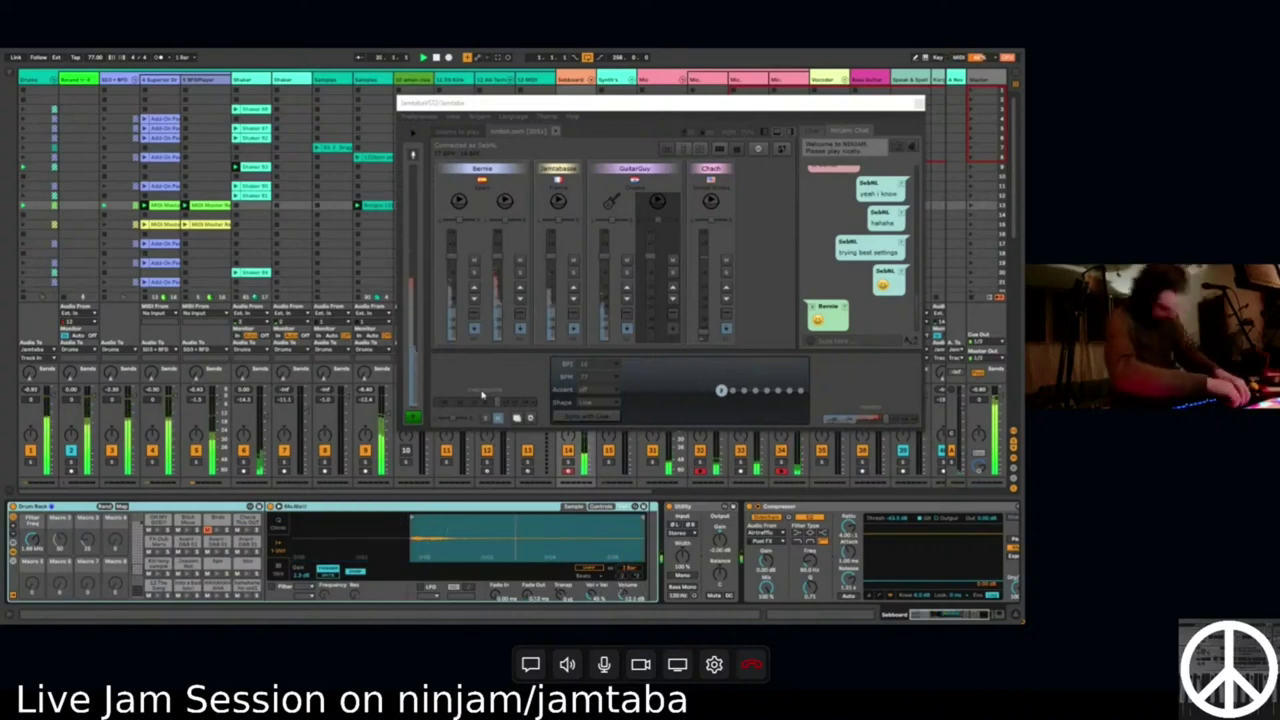
Lower the volume of the third participant's first Jamtaba channel slightly.
drag(605, 258, 602, 266)
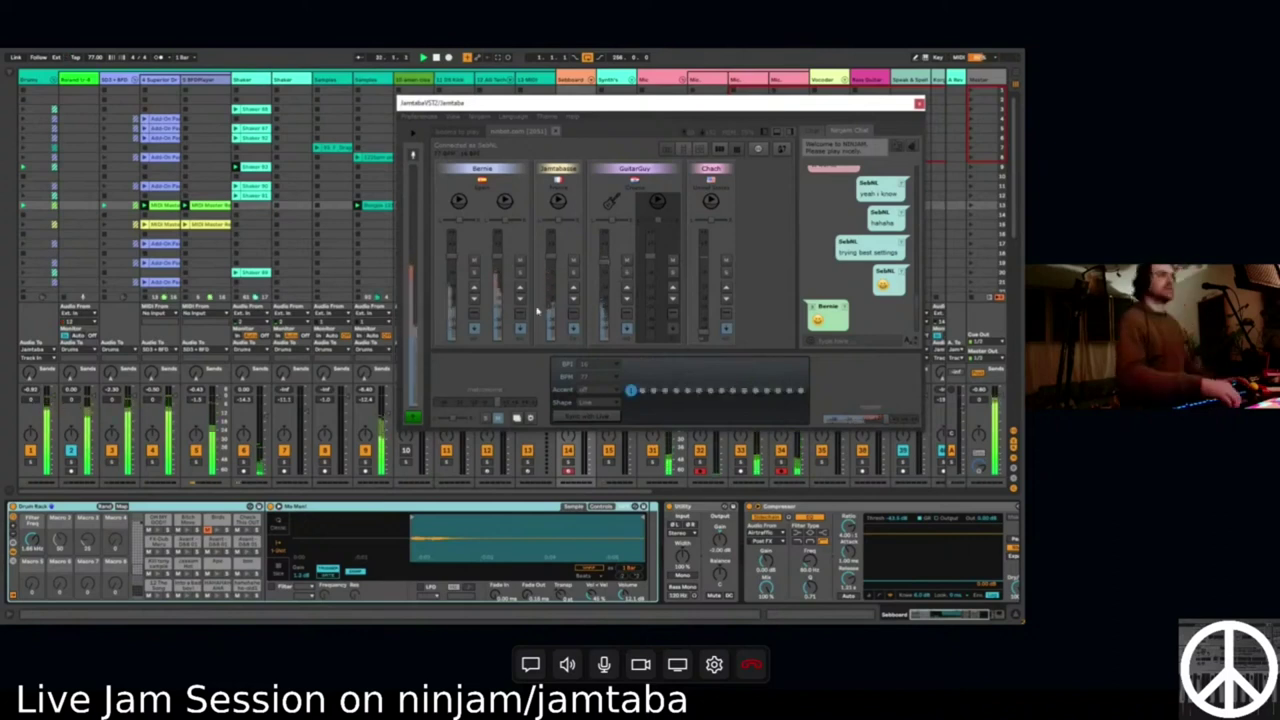
Tell the first participant in the Jamtaba chat that their drums were recorded and converted to MIDI without stopping the groove.
click(837, 341)
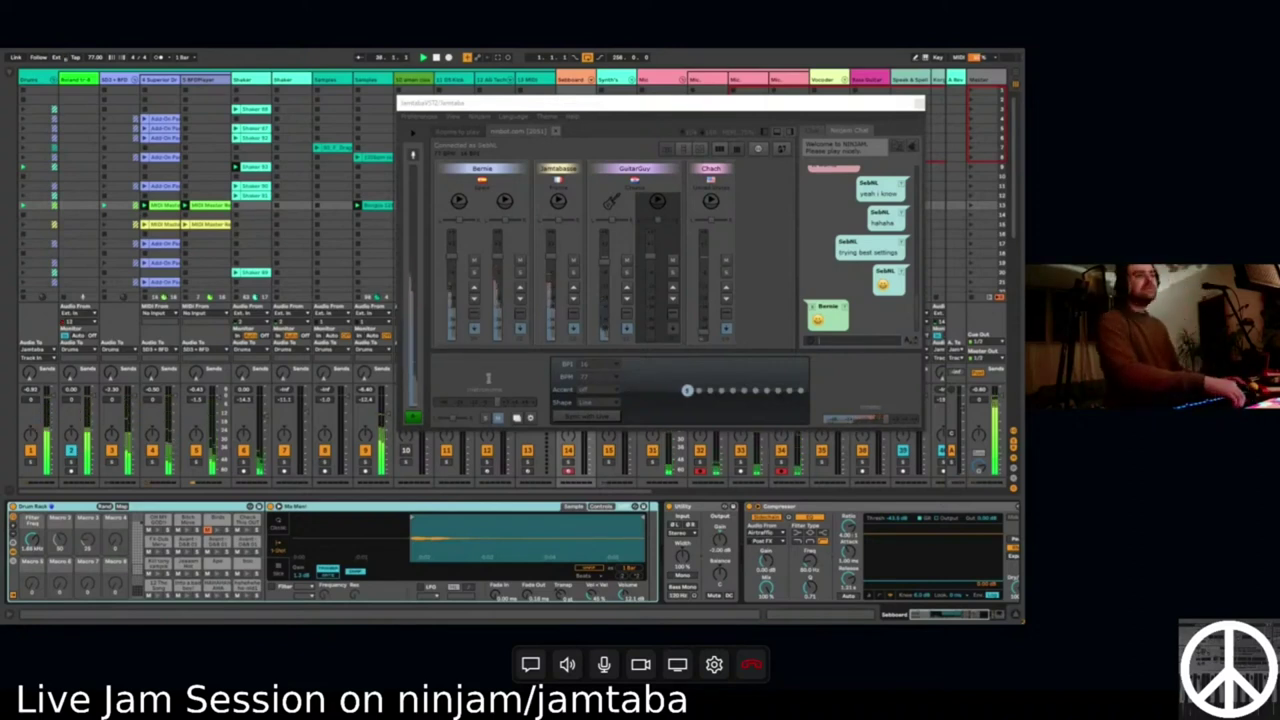
text(all)
text(ed your d)
text(rums bernie real)
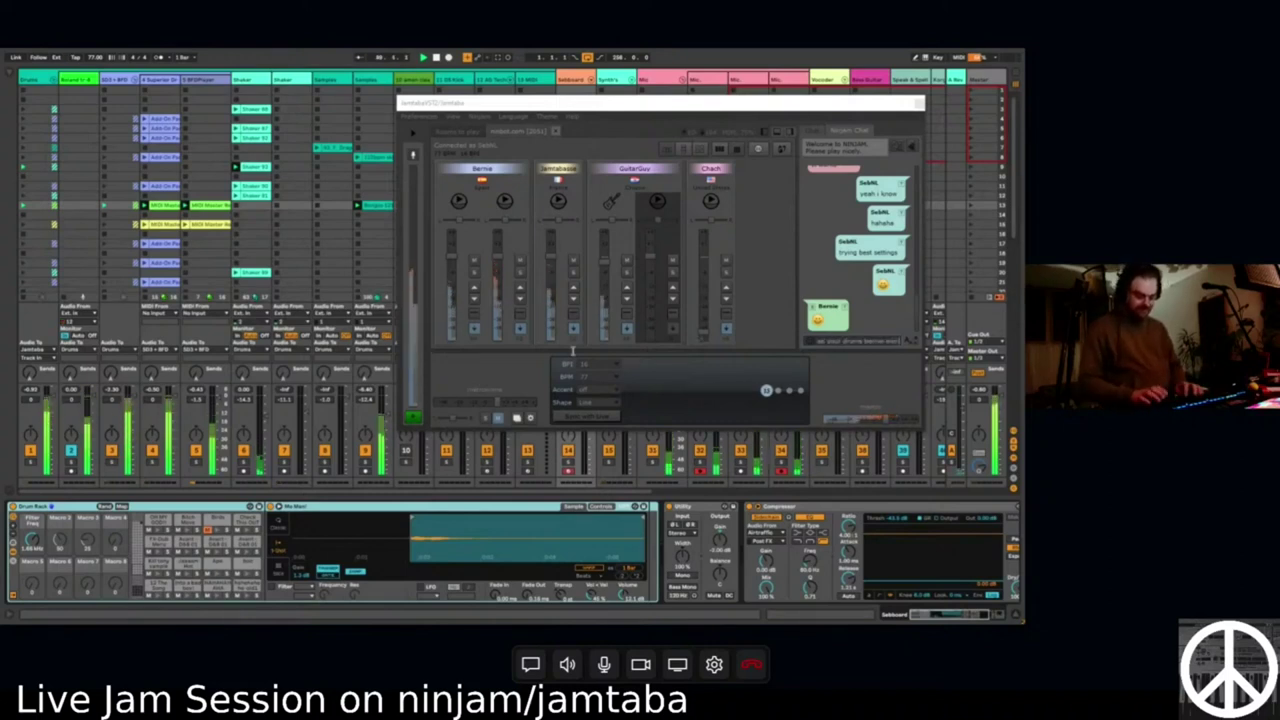
text( and reinvented to mid)
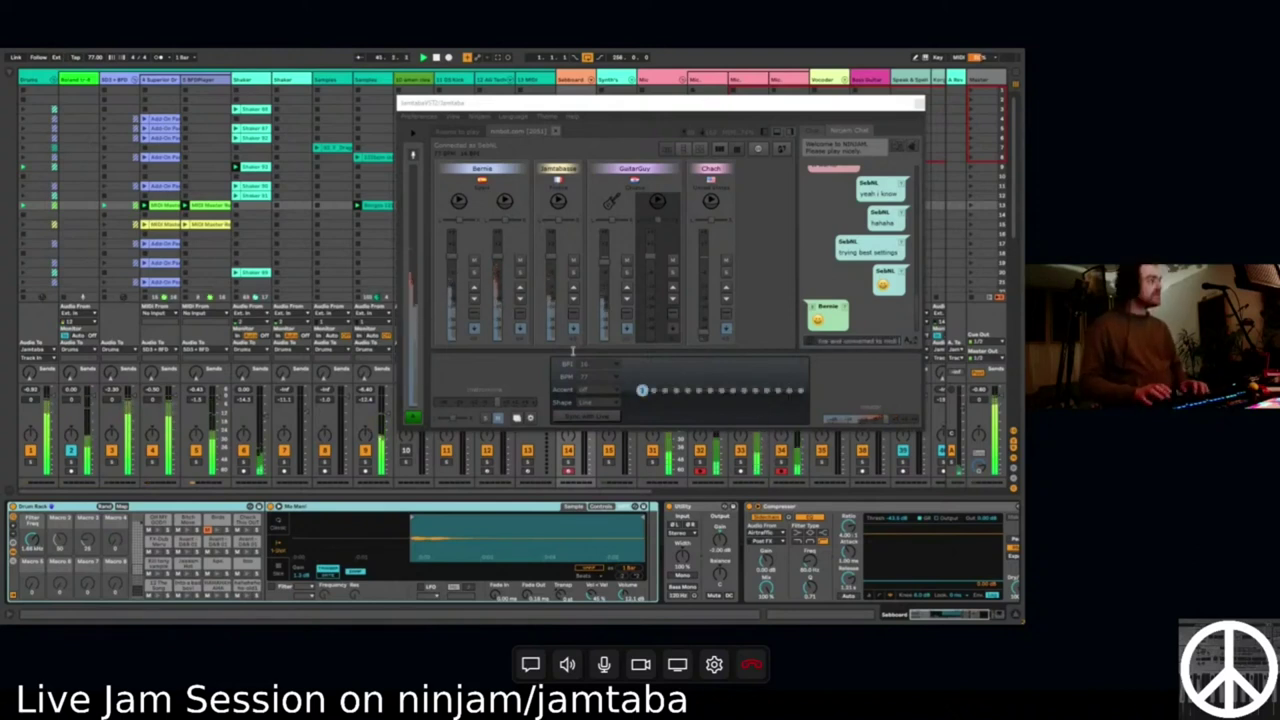
text(i also)
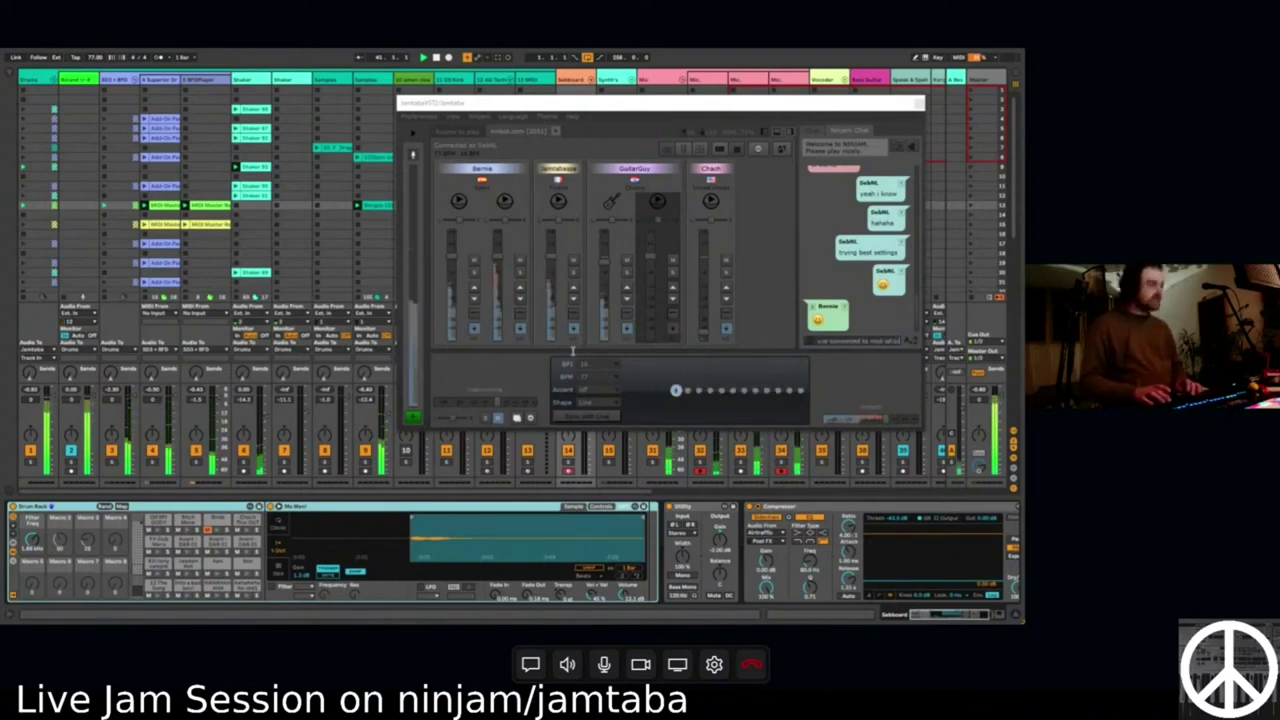
text(ch ive and)
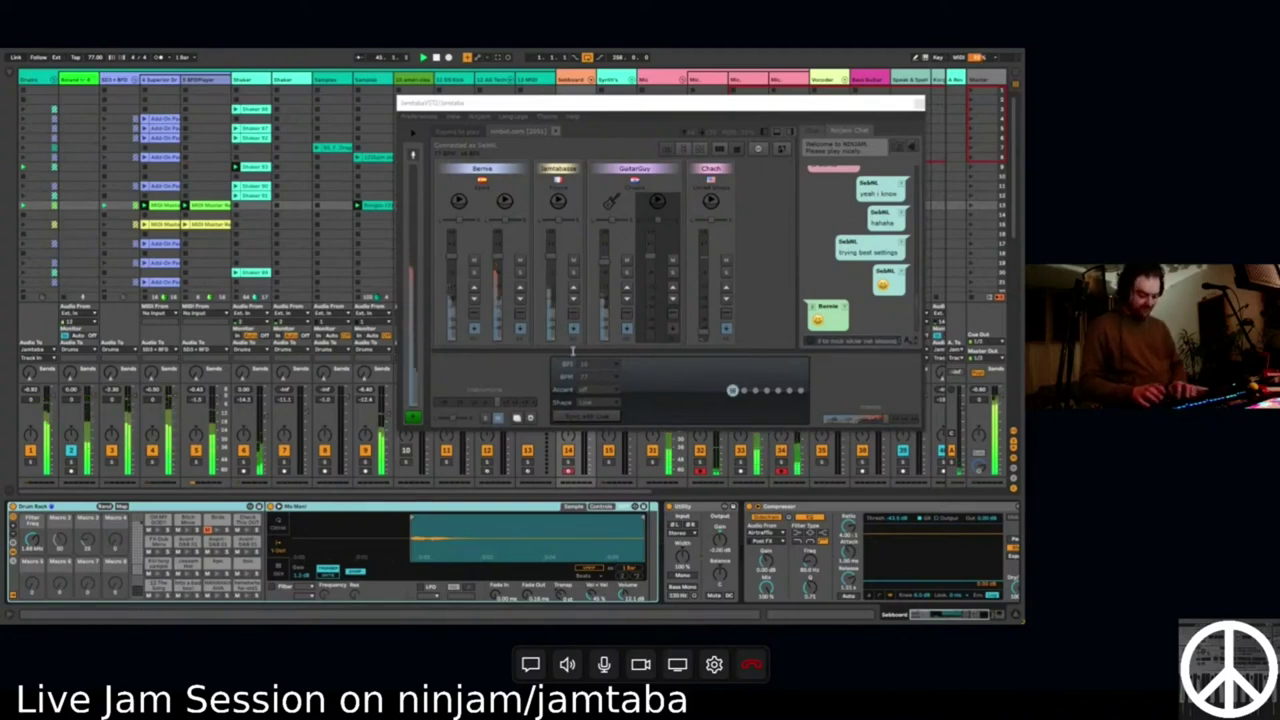
text( oove)
key(Return)
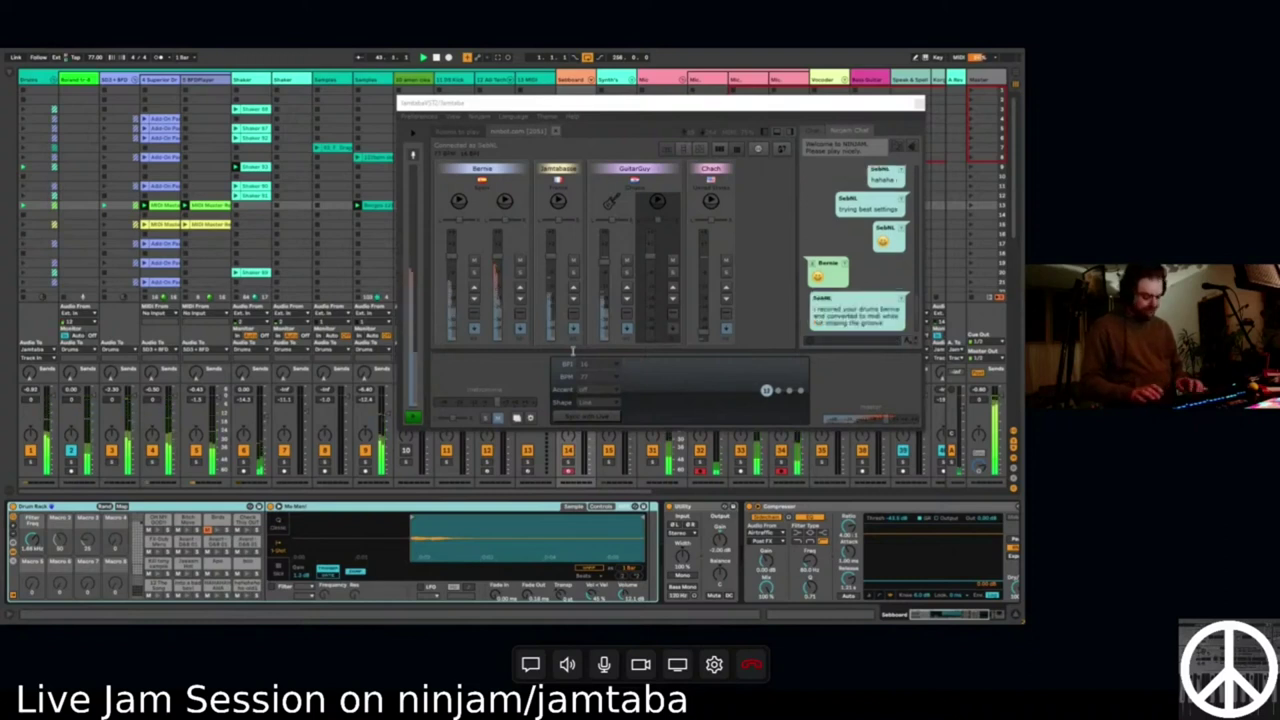
Post "Ableton...." and a long "hahahaha" as two further messages in the Jamtaba chat.
text(Ableton)
key(Return)
text(hahahahahahahahahaha)
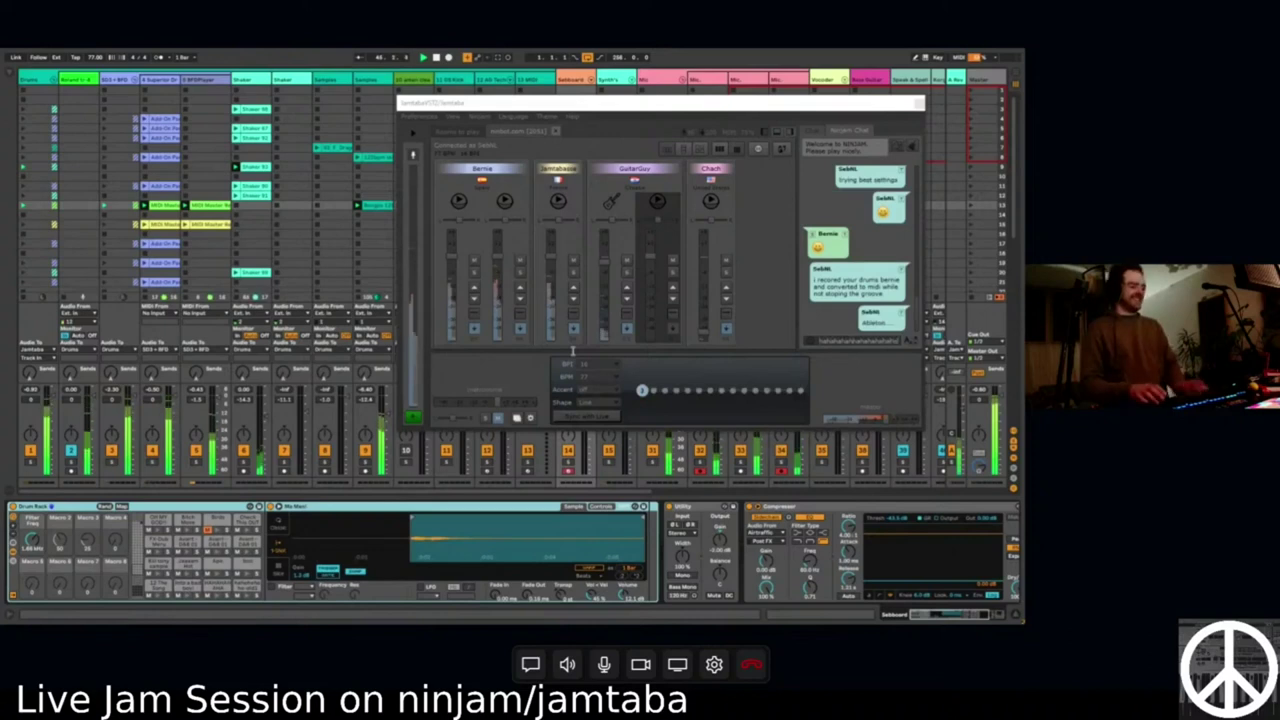
key(Return)
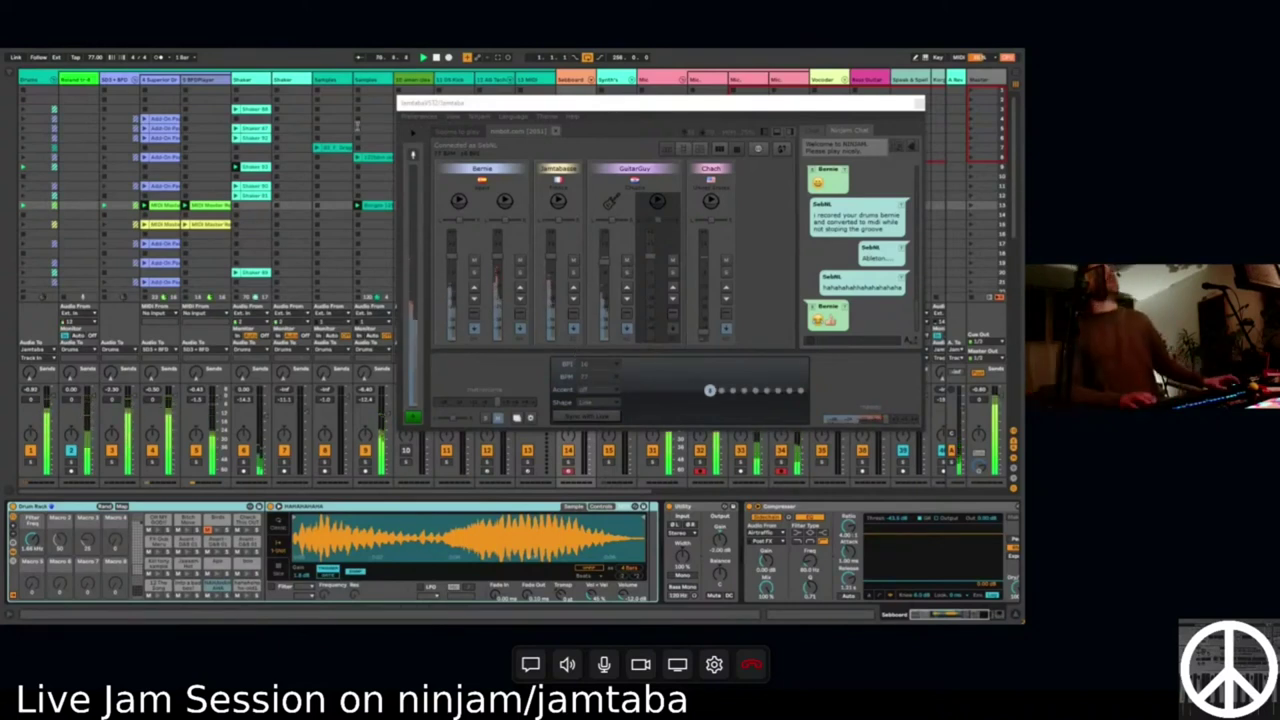
Move the Jamtaba window clear of the Mic tracks and pull the last participant's channel fader down.
drag(767, 104, 379, 113)
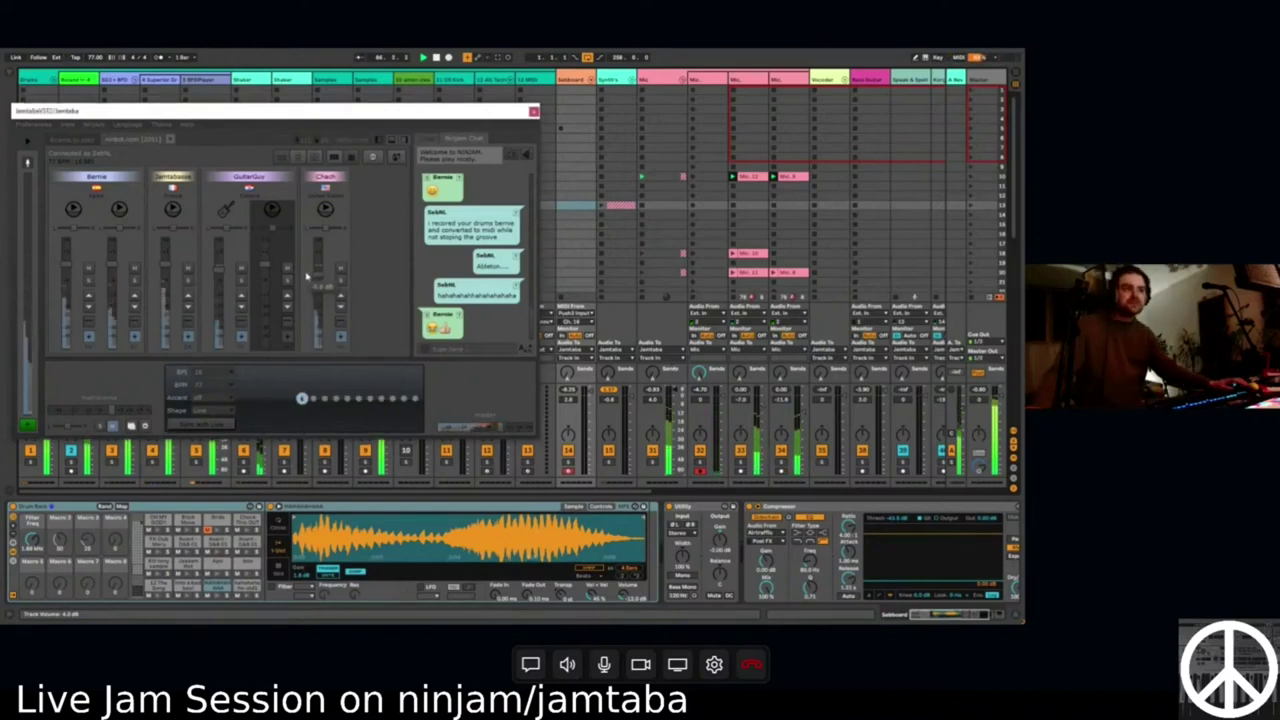
drag(306, 273, 314, 343)
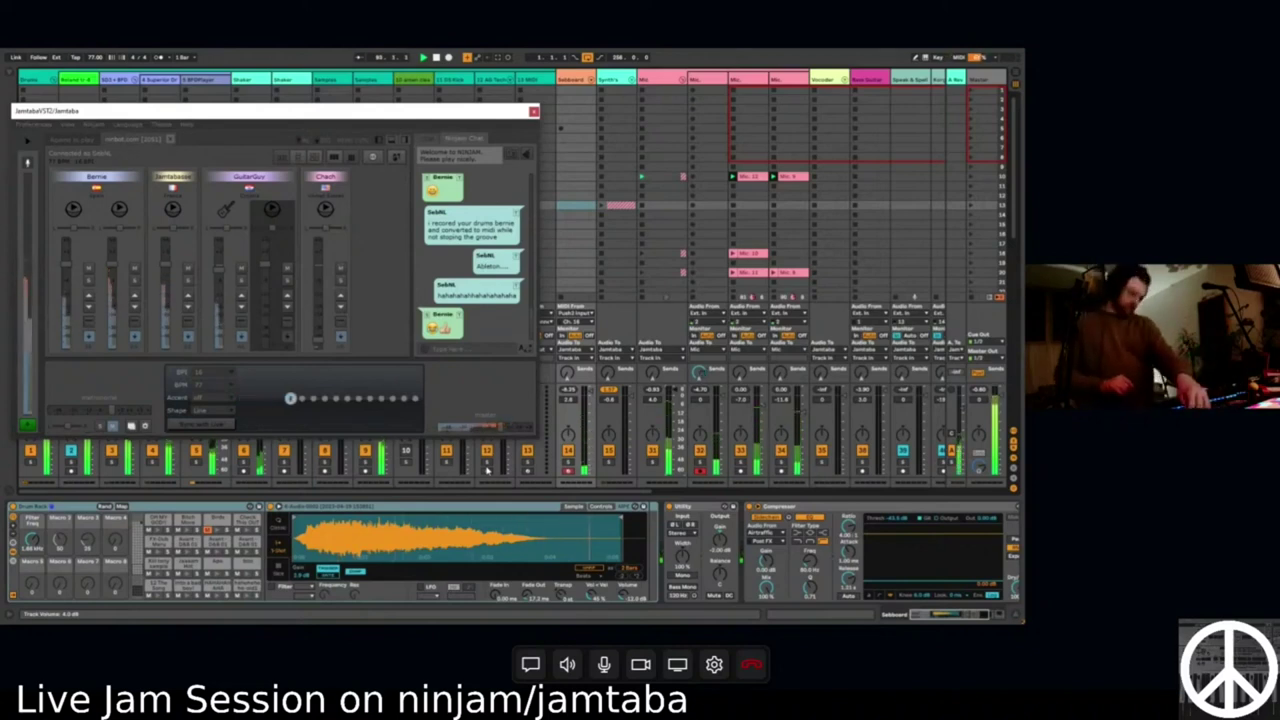
Disarm Mic track 32 and move the Jamtaba window back off the drum tracks.
click(700, 471)
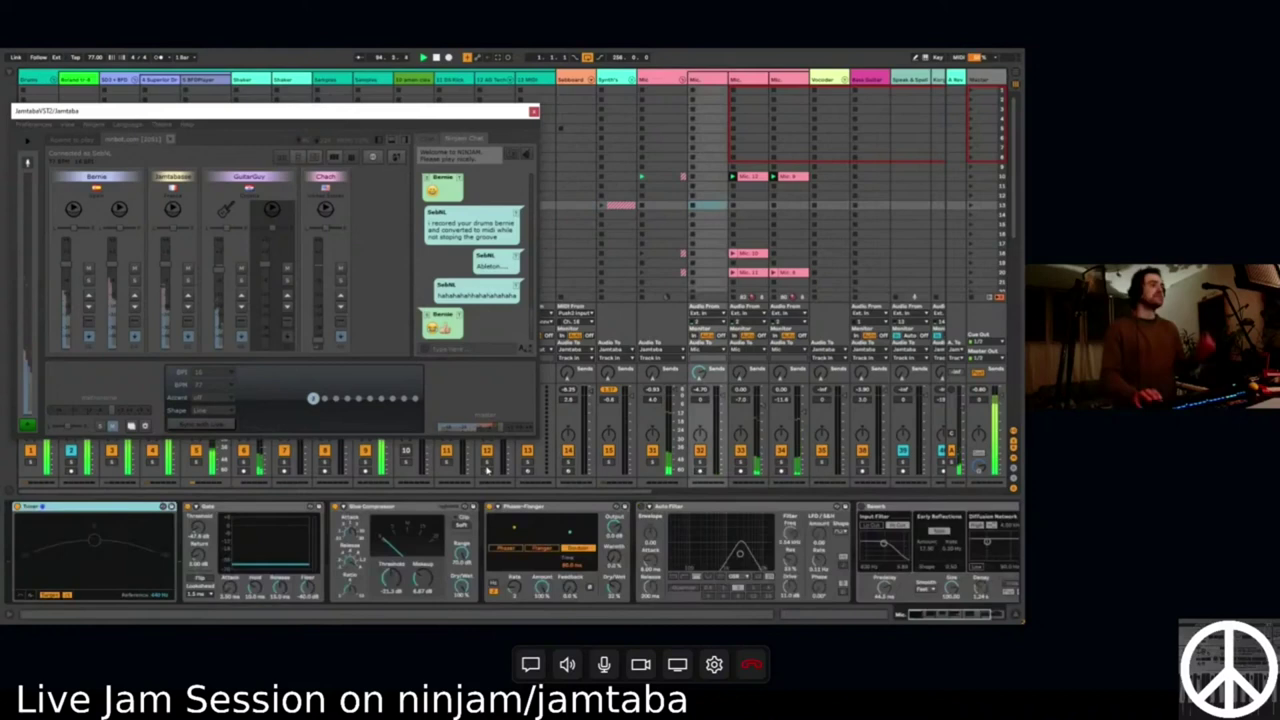
drag(50, 112, 313, 117)
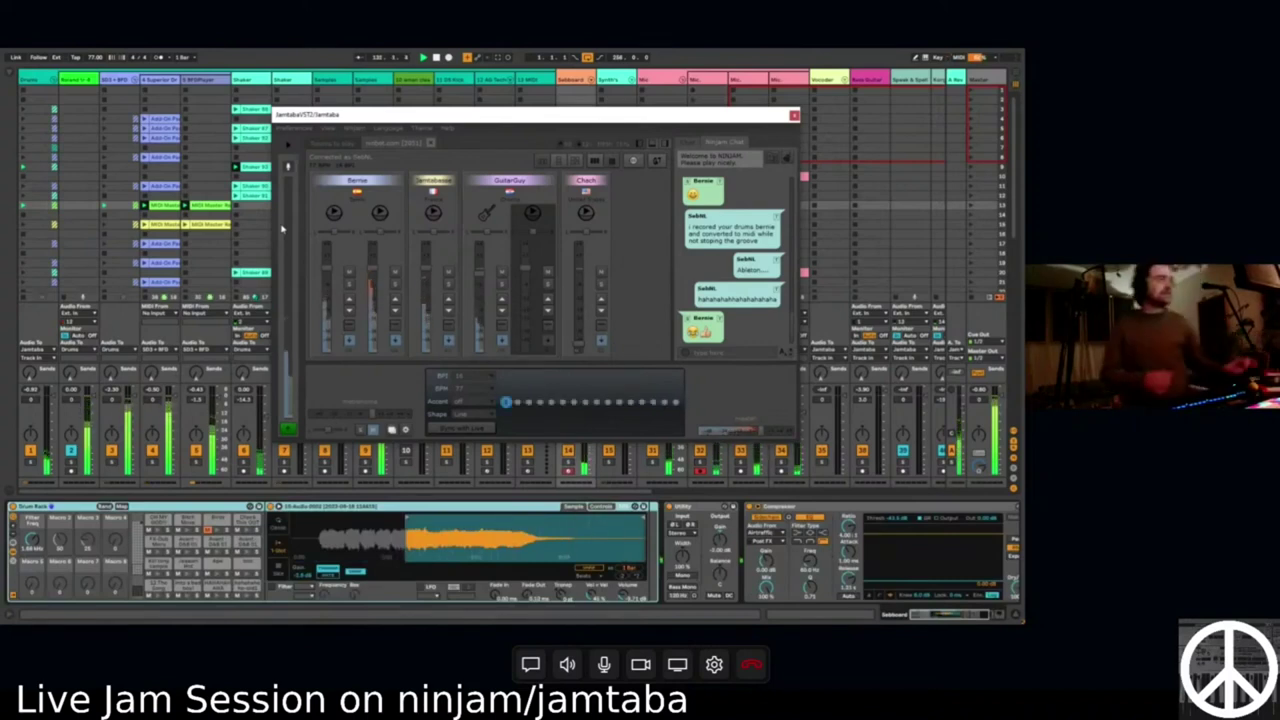
Preview a sample pad in another pad bank of the Soundboard drum rack.
click(138, 546)
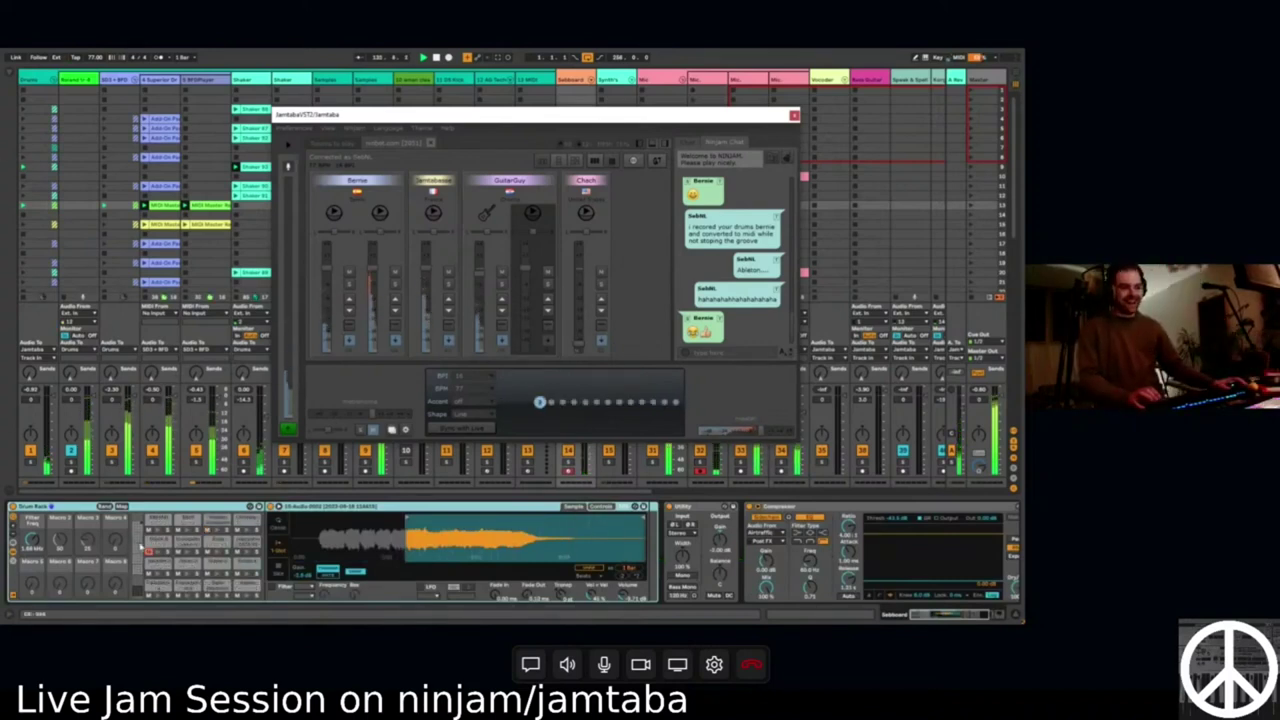
click(248, 596)
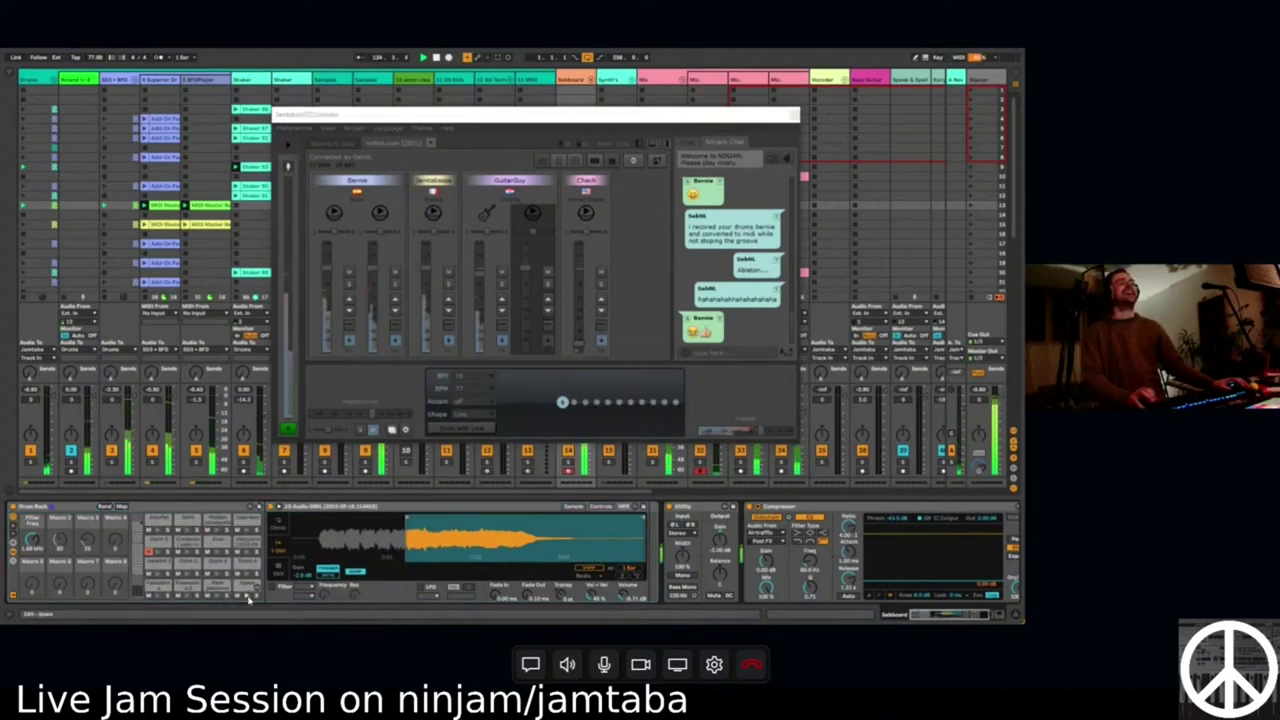
click(245, 594)
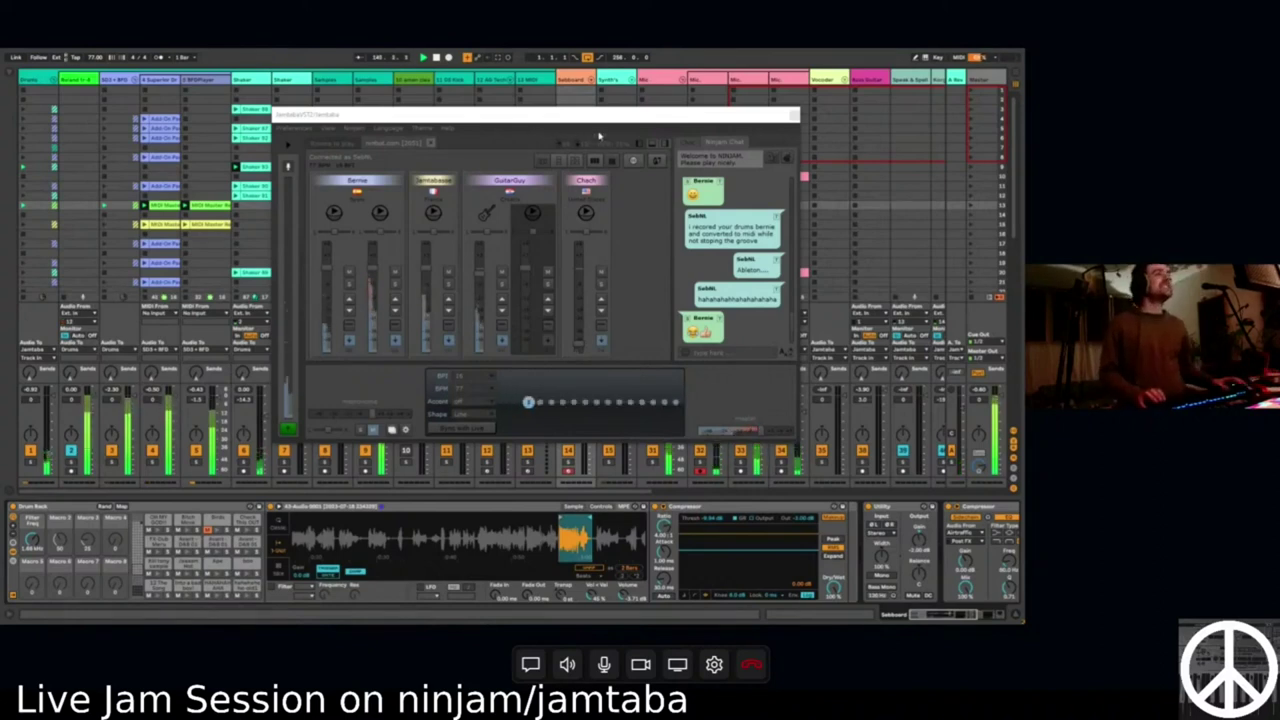
Lower the Jamtaba window off the track headers and select the FM Piano Classic instrument track.
drag(598, 115, 596, 167)
click(631, 80)
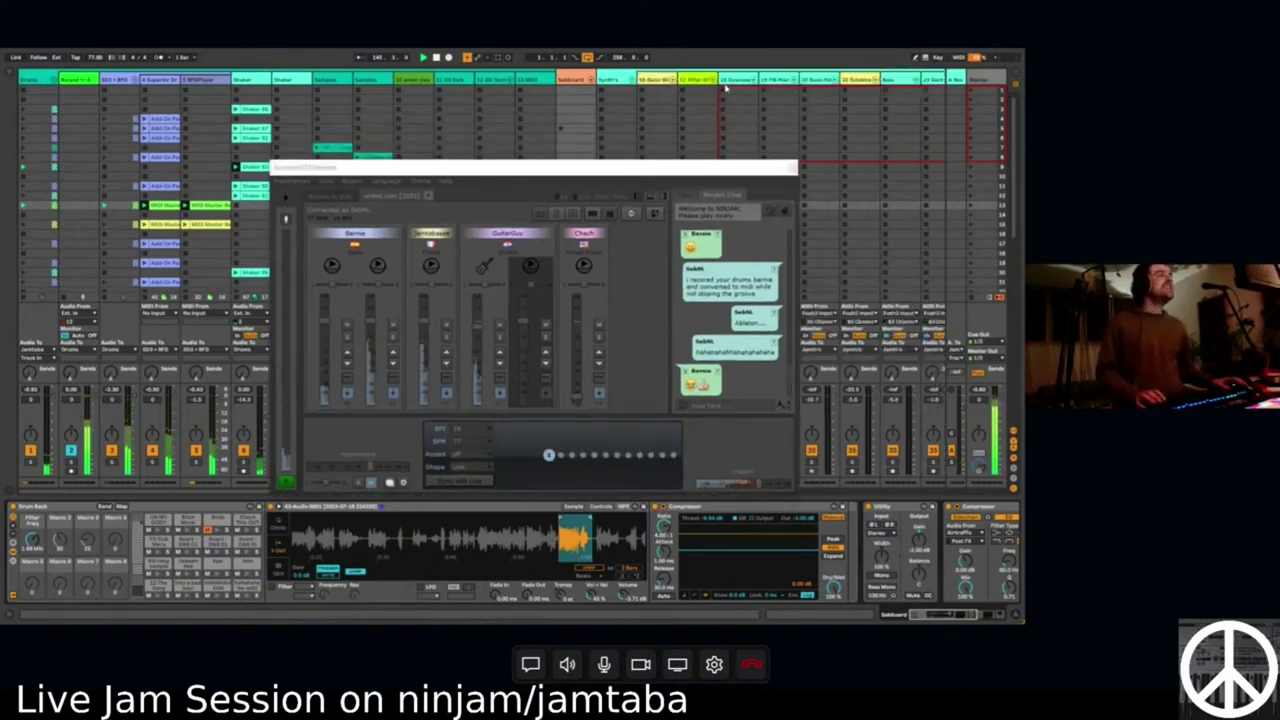
click(698, 79)
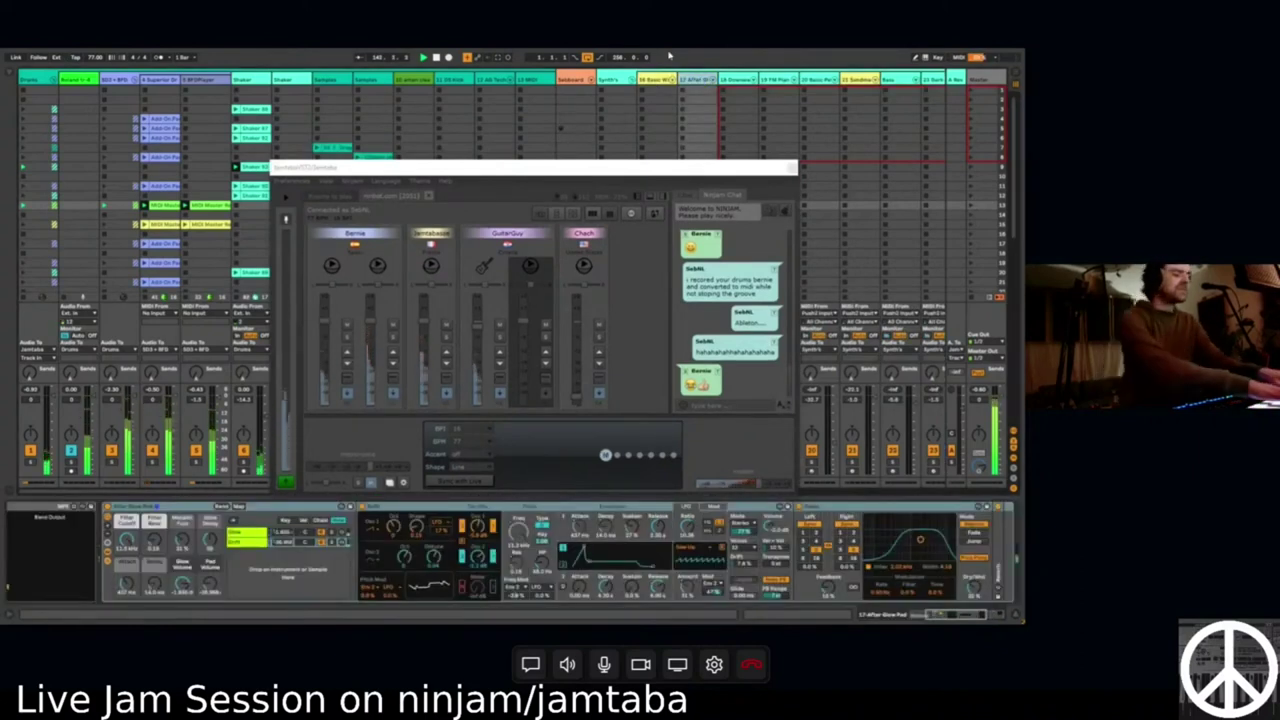
key(Right)
key(Right)
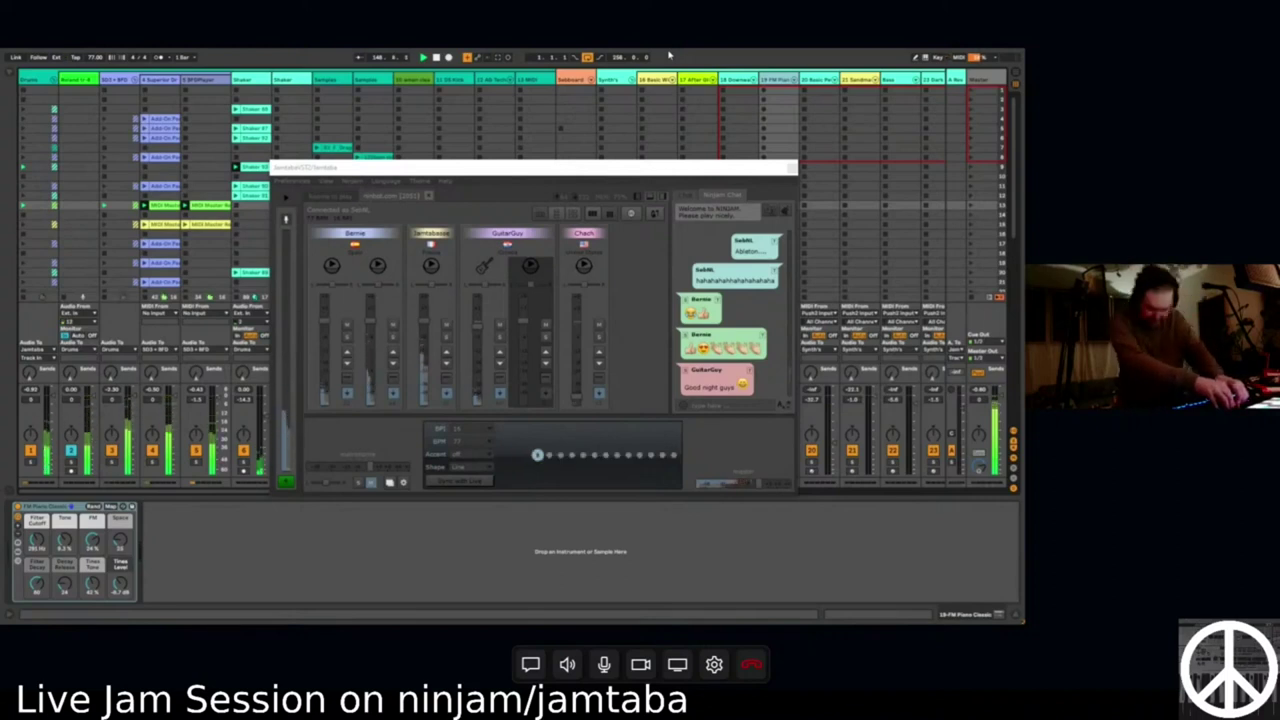
Move the Jamtaba window clear of the second Samples track and launch that track's upper clip.
drag(311, 168, 439, 132)
click(384, 170)
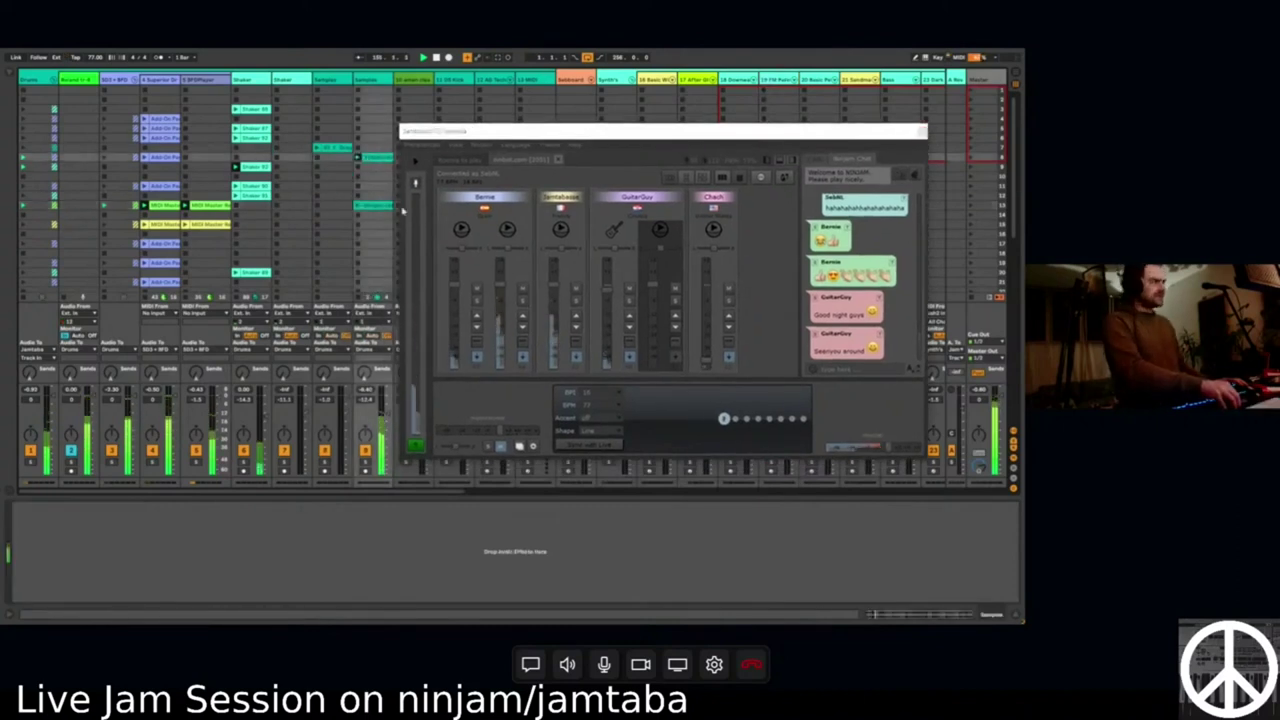
Post several short farewell messages in the Jamtaba chat, including "bye", "thx" and a smiley.
text(cu)
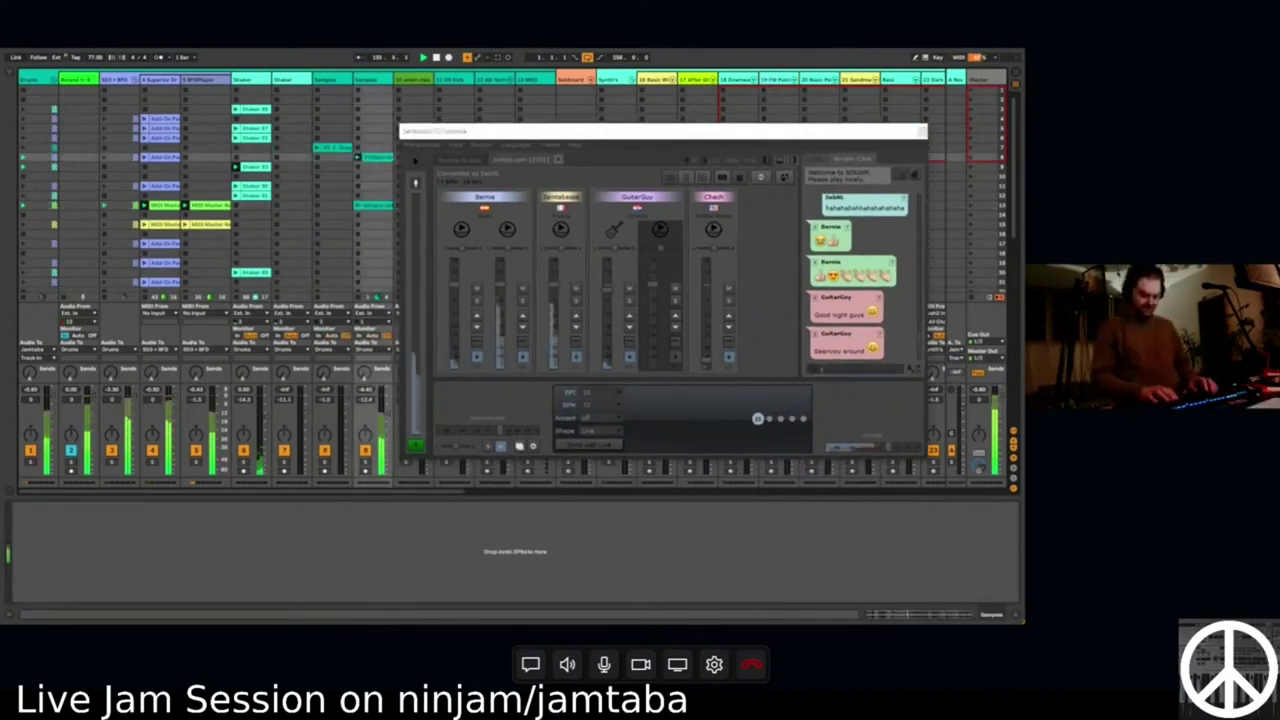
key(Return)
text(cya)
key(Return)
text(bye)
key(Return)
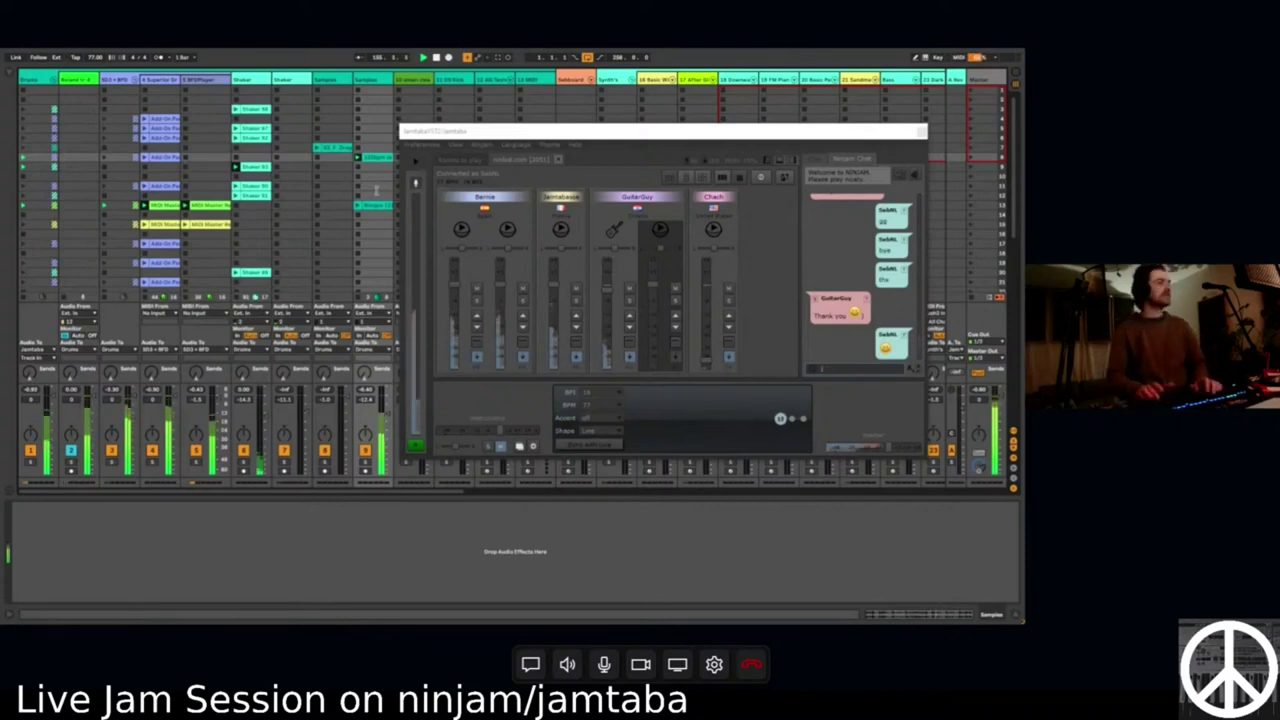
Post "fun!" and "Ma man!" as further messages in the Jamtaba chat.
key(Return)
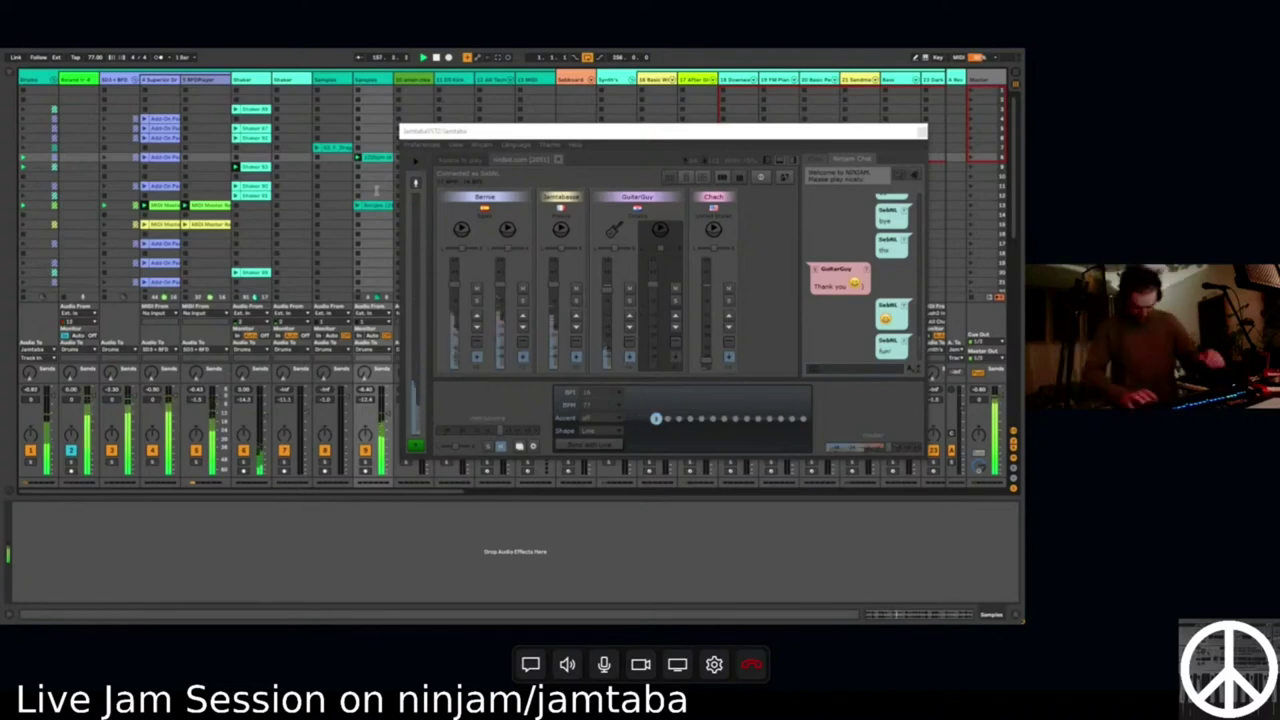
click(376, 190)
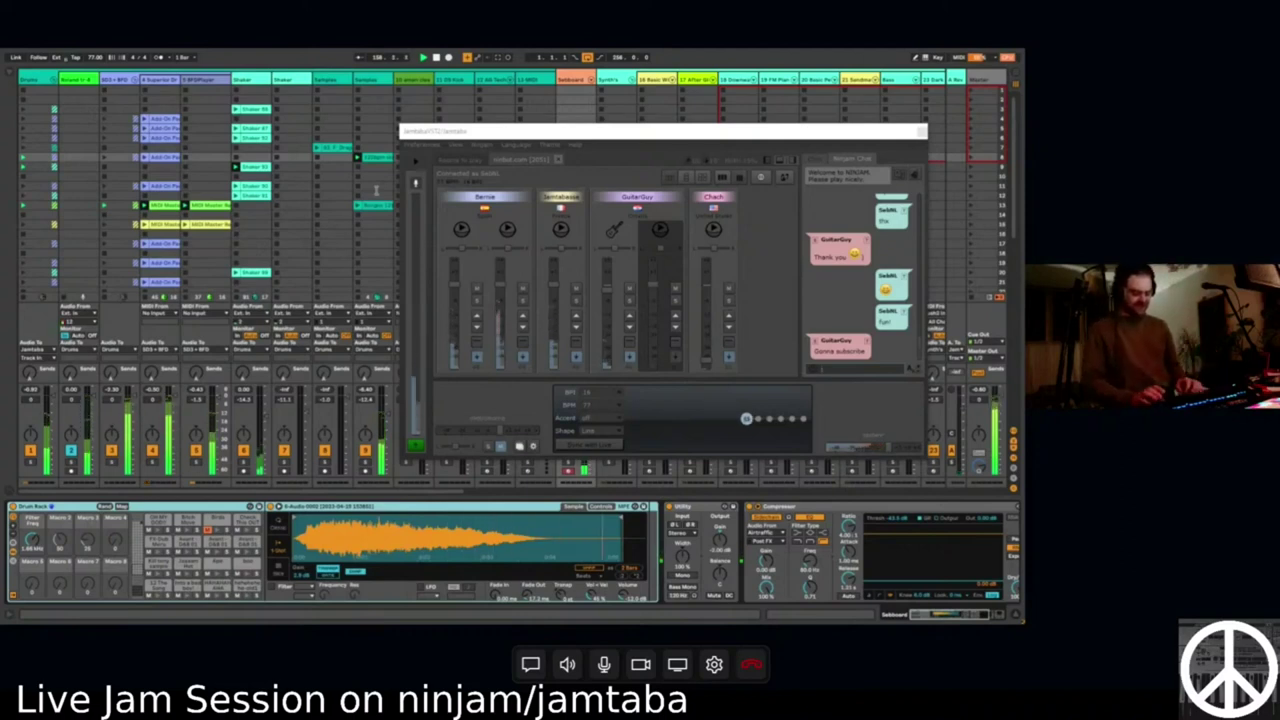
key(Return)
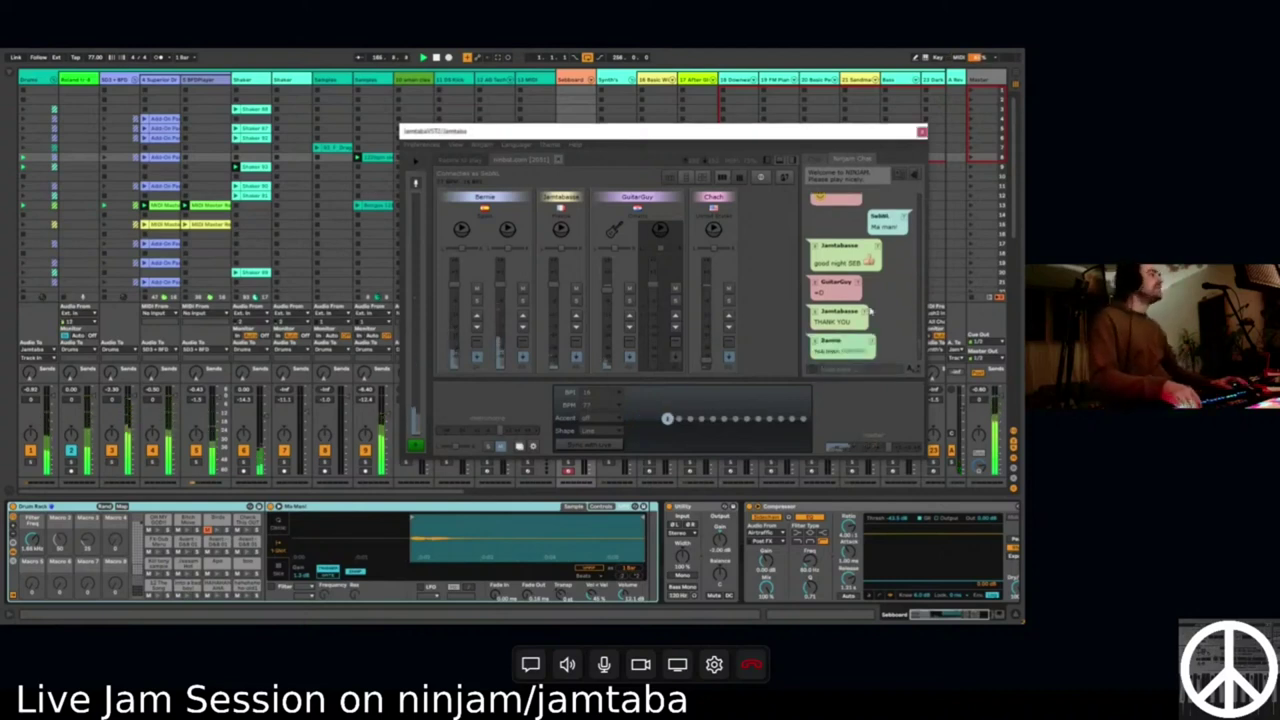
Review the recent Jamtaba chat, post "i stay" and explain that the bye bye is for the guitarist.
scroll(870, 313, up, 5)
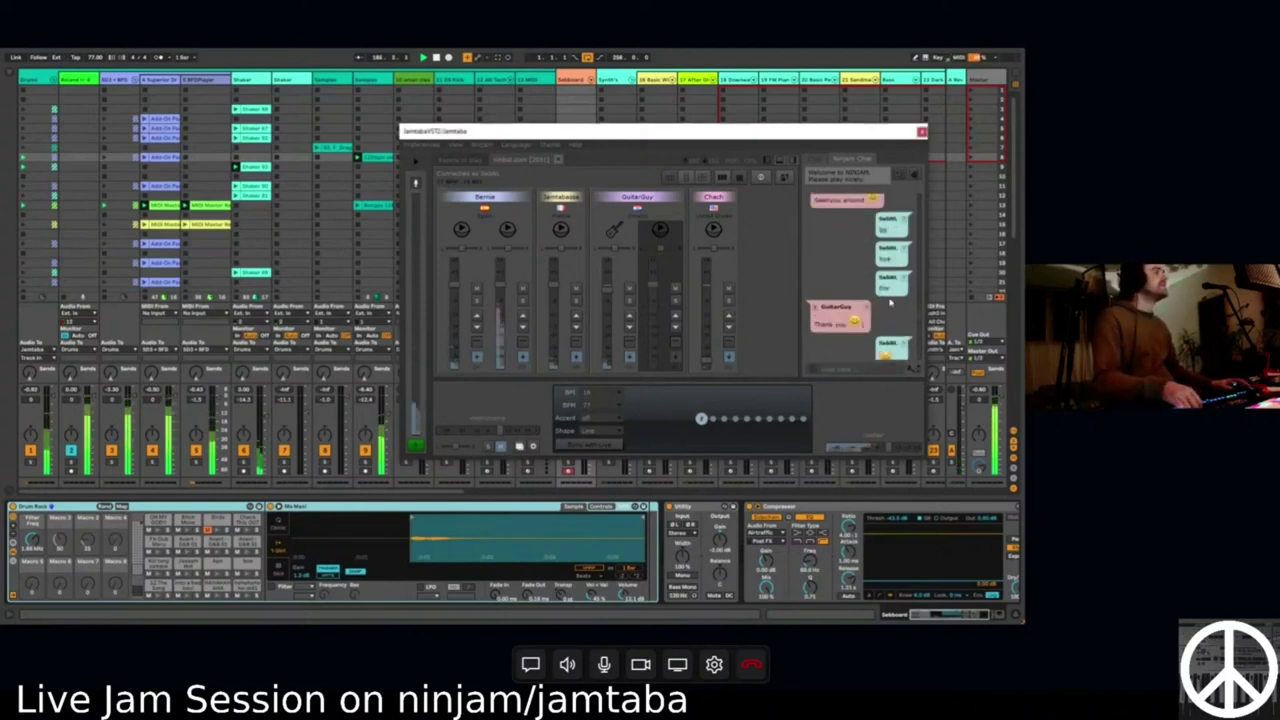
scroll(885, 320, down, 5)
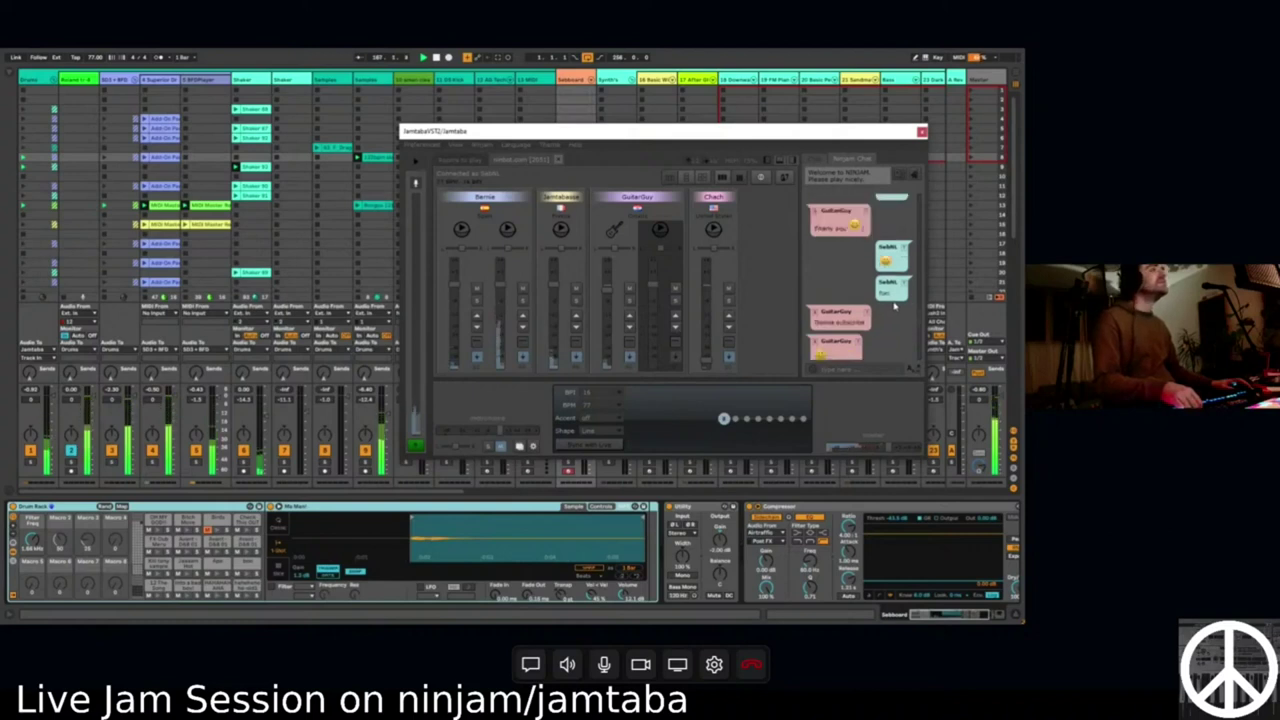
click(874, 370)
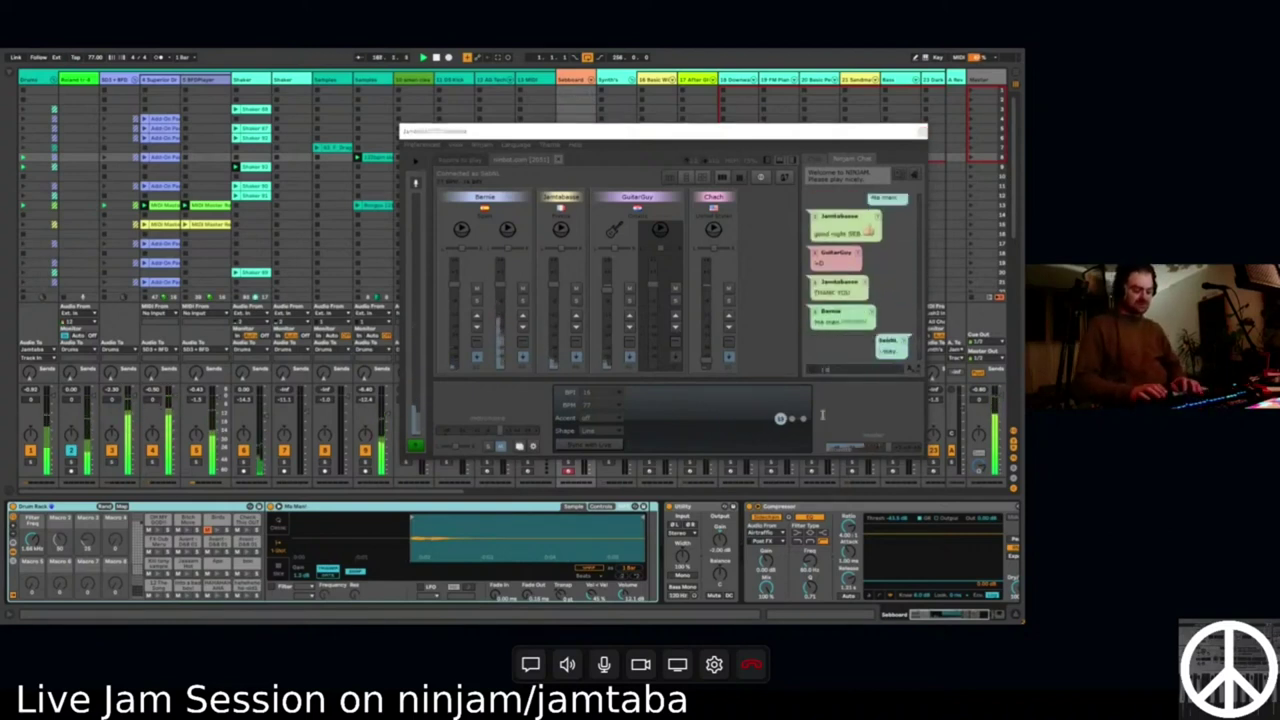
text(i stay live love to god)
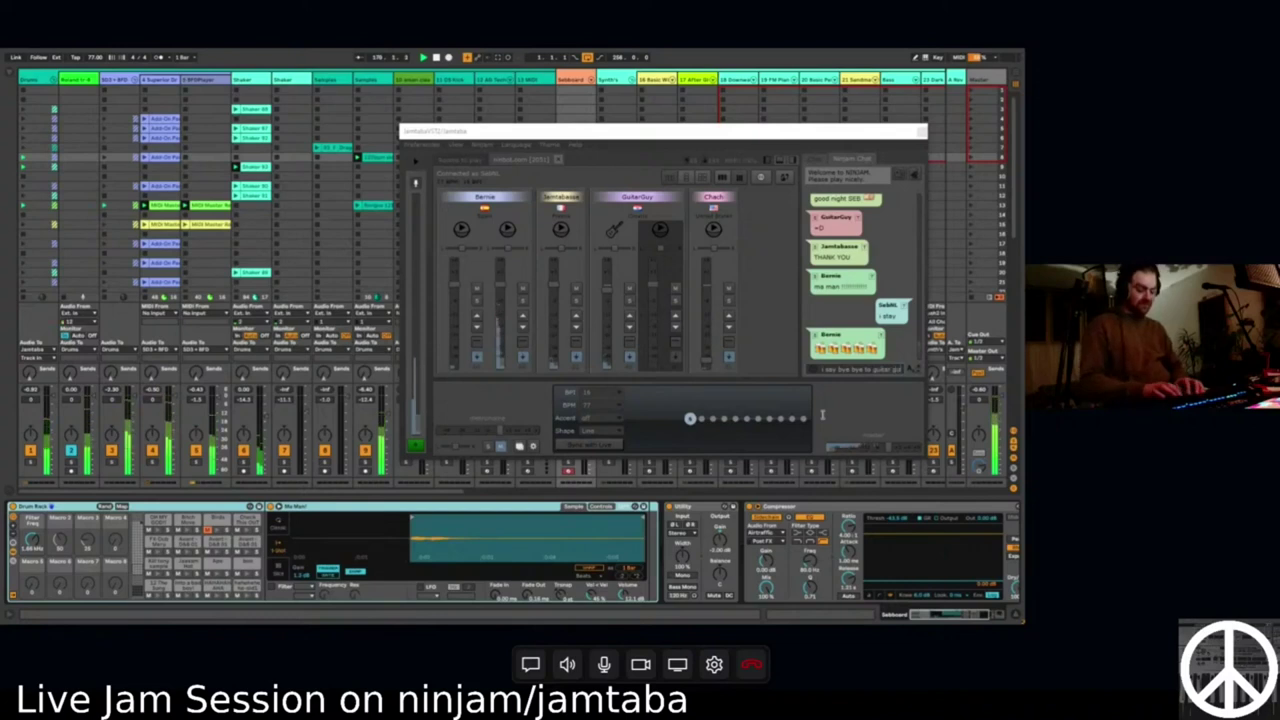
key(Return)
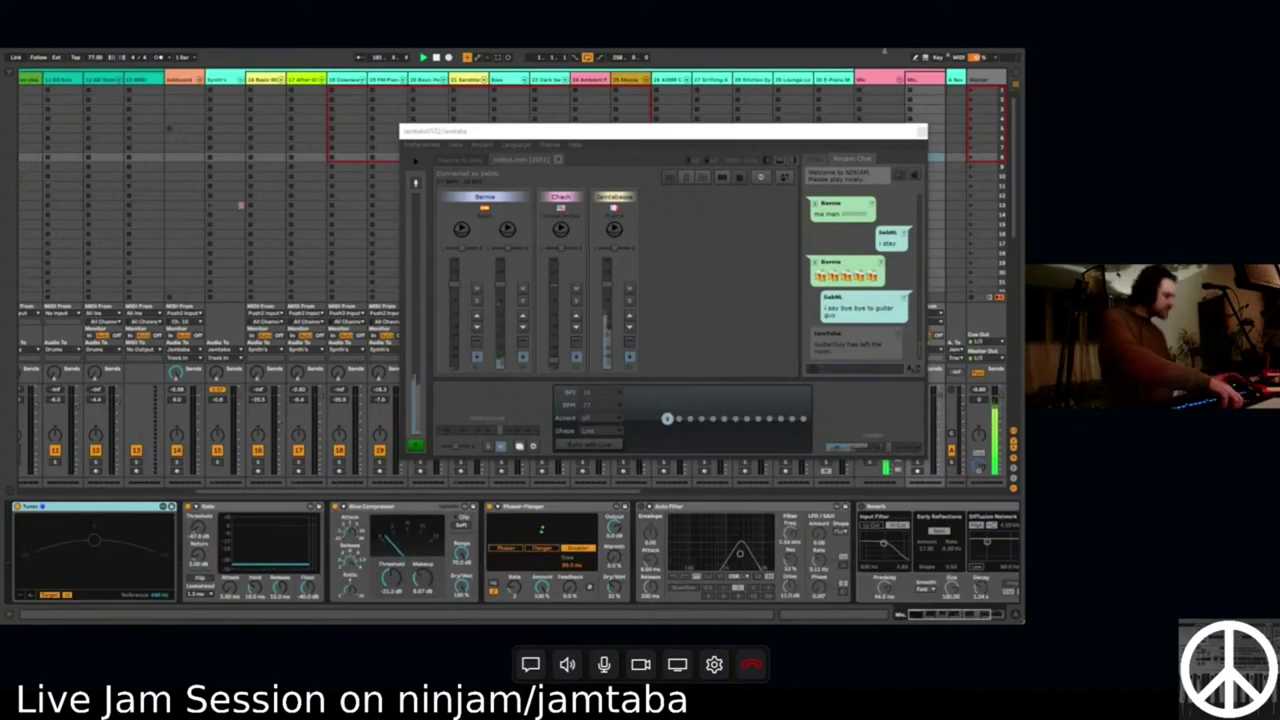
Bring the drum tracks back into view and move the Jamtaba window up off the mixer's track buttons.
click(246, 212)
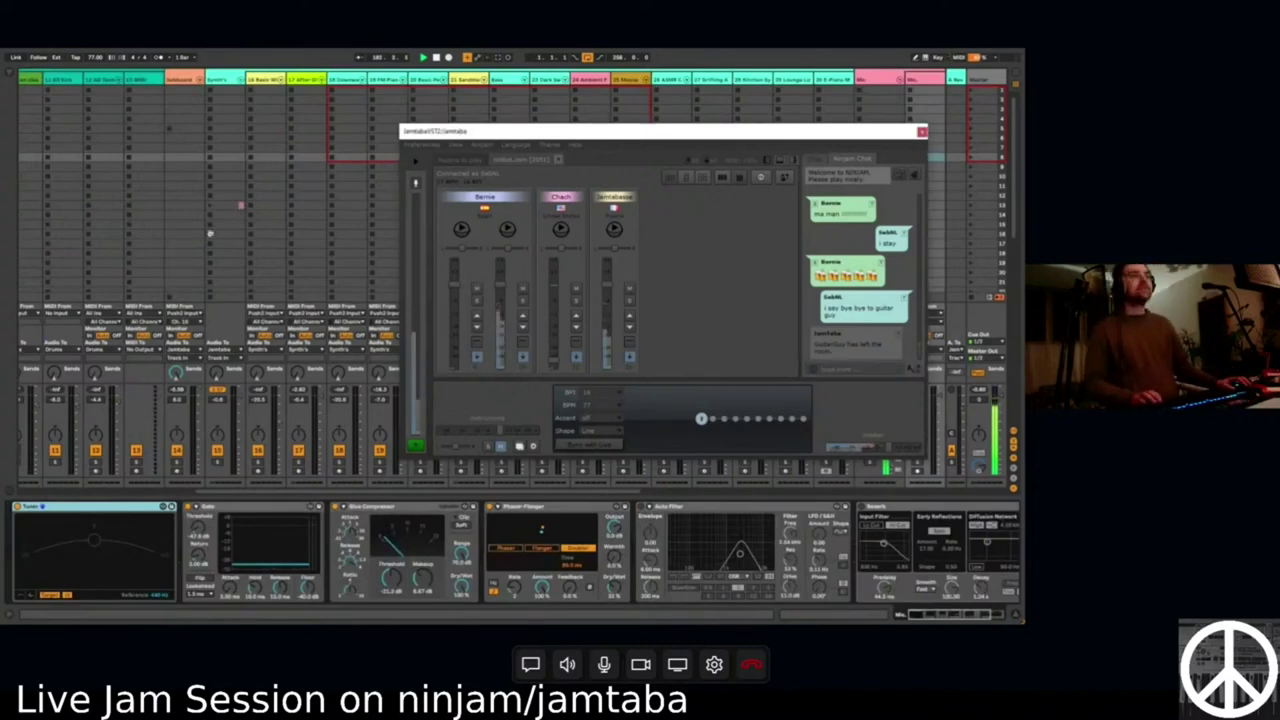
scroll(250, 260, left, 8)
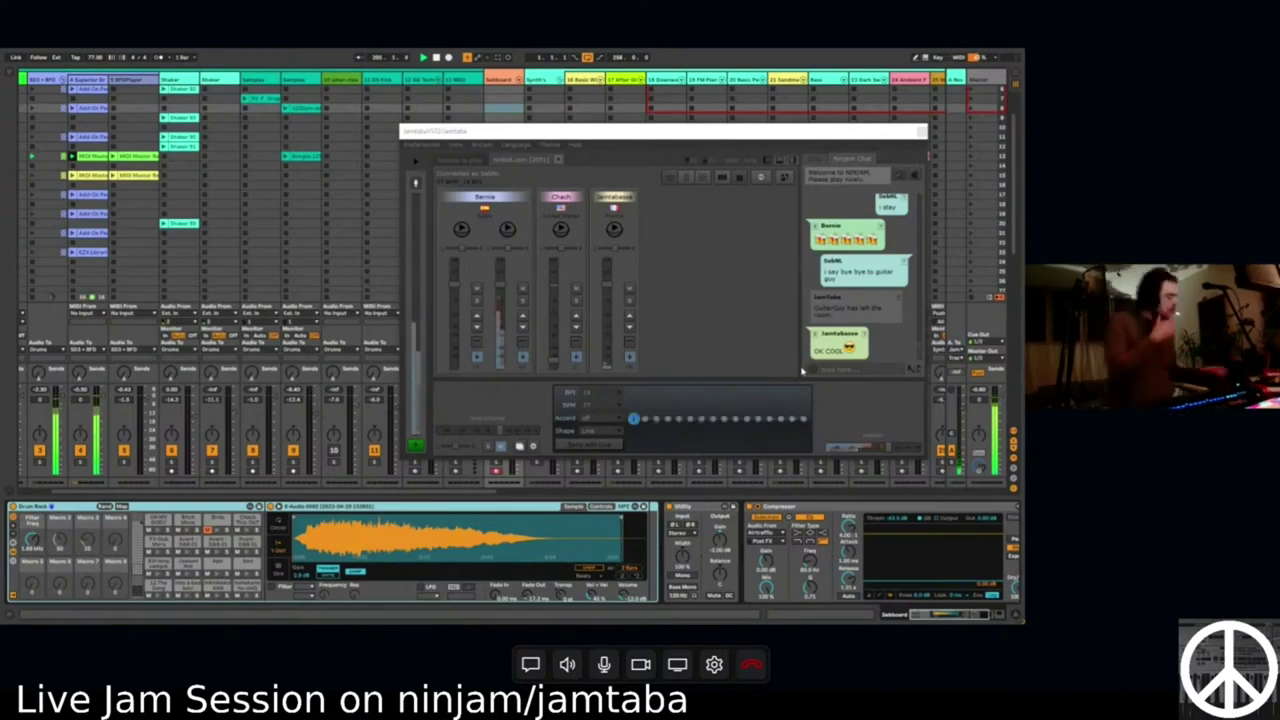
click(708, 218)
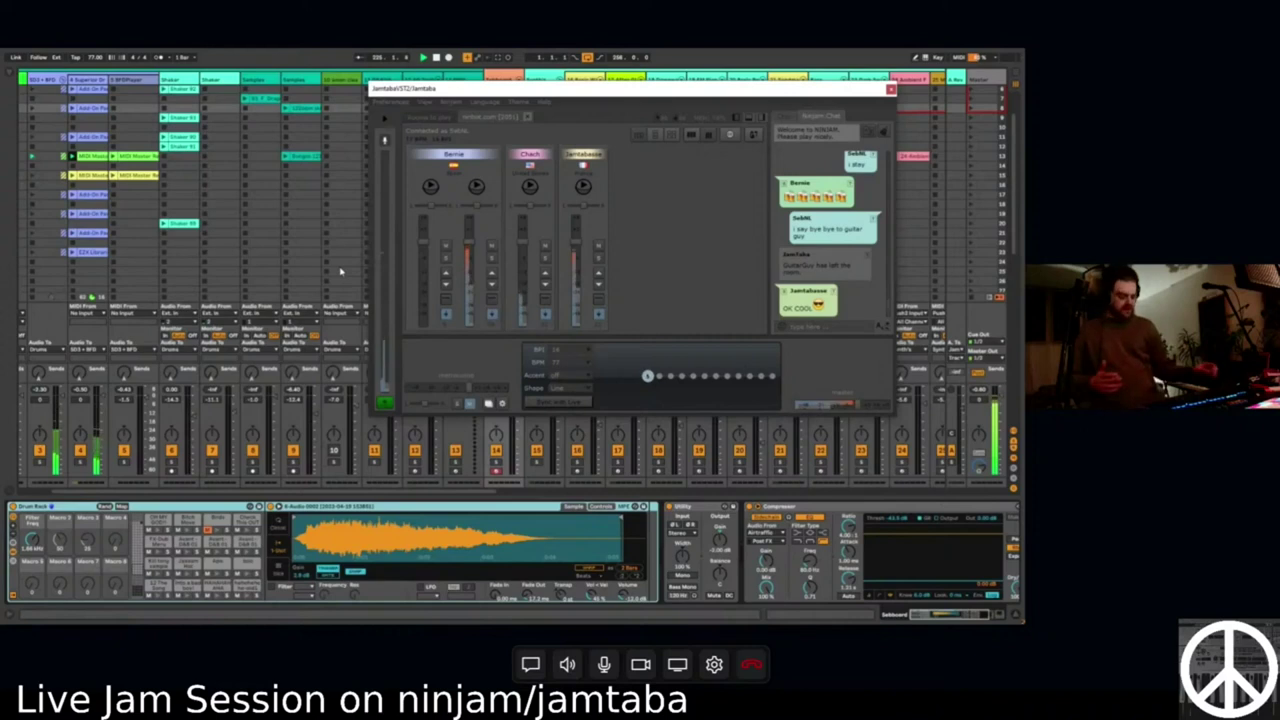
Post "should we go bit faster?" and "disco space?" in the Jamtaba chat.
click(845, 327)
text(should we g)
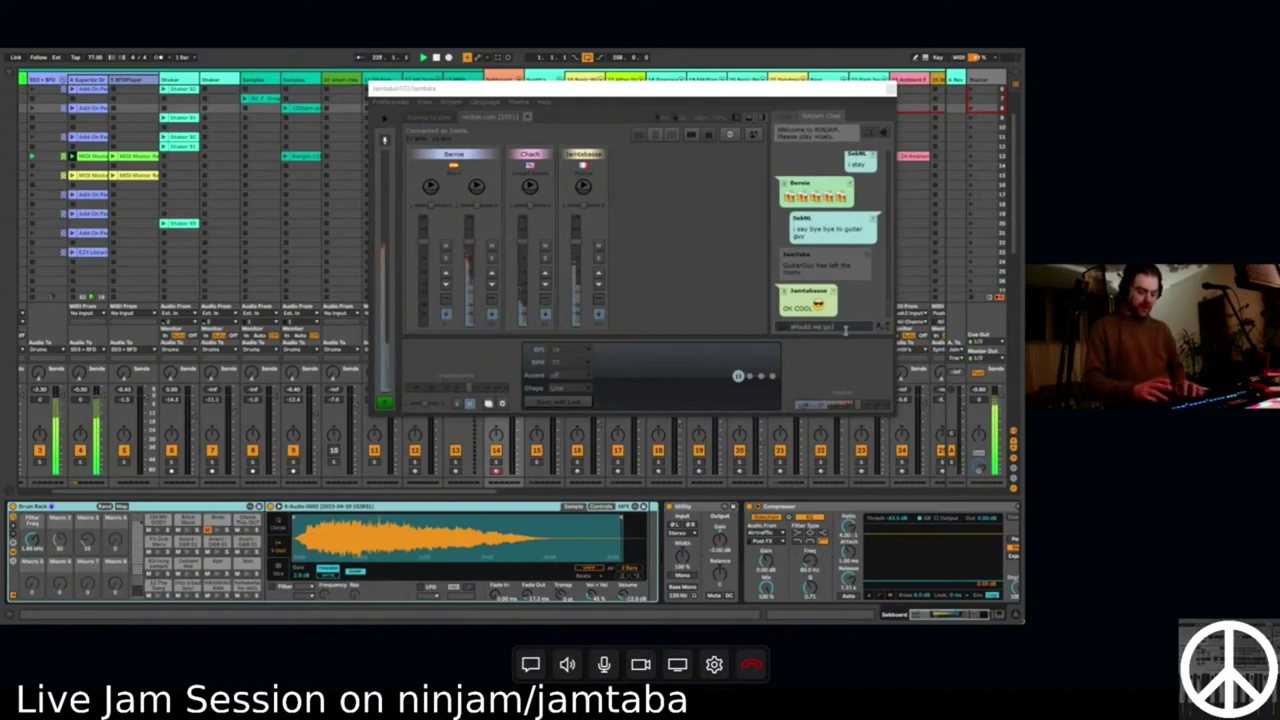
text(o 80bpm)
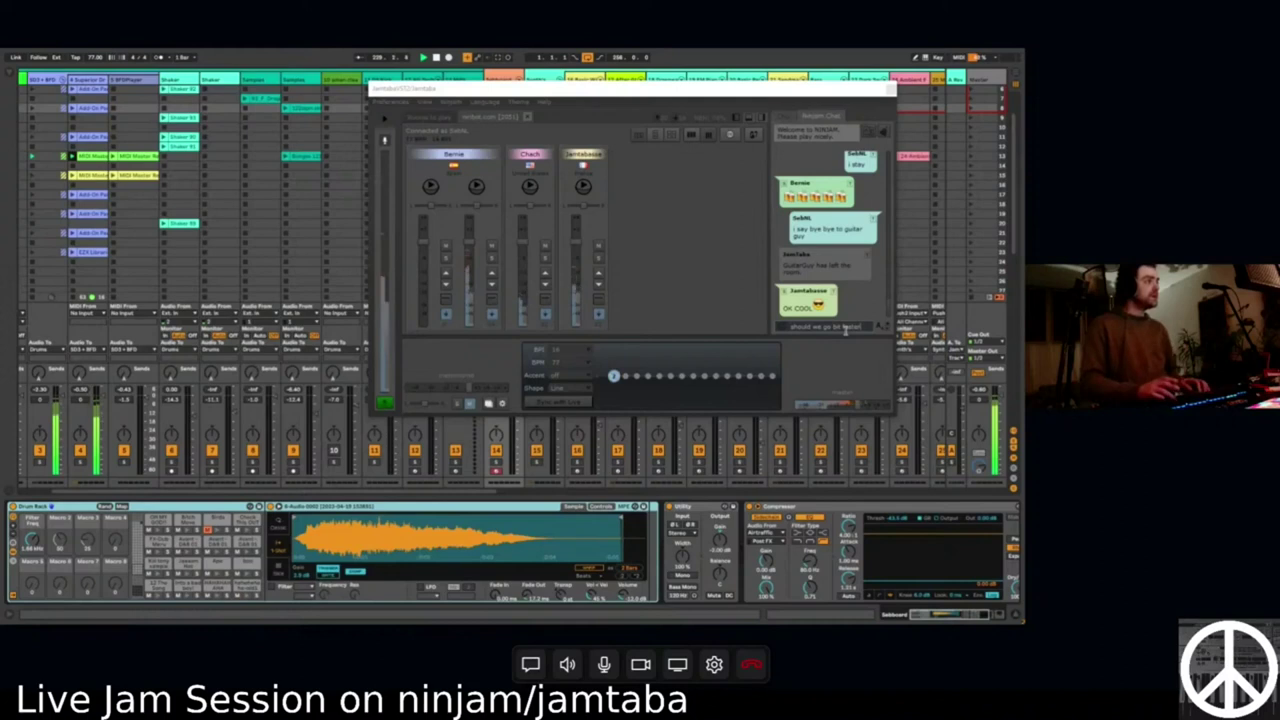
key(Return)
text(80)
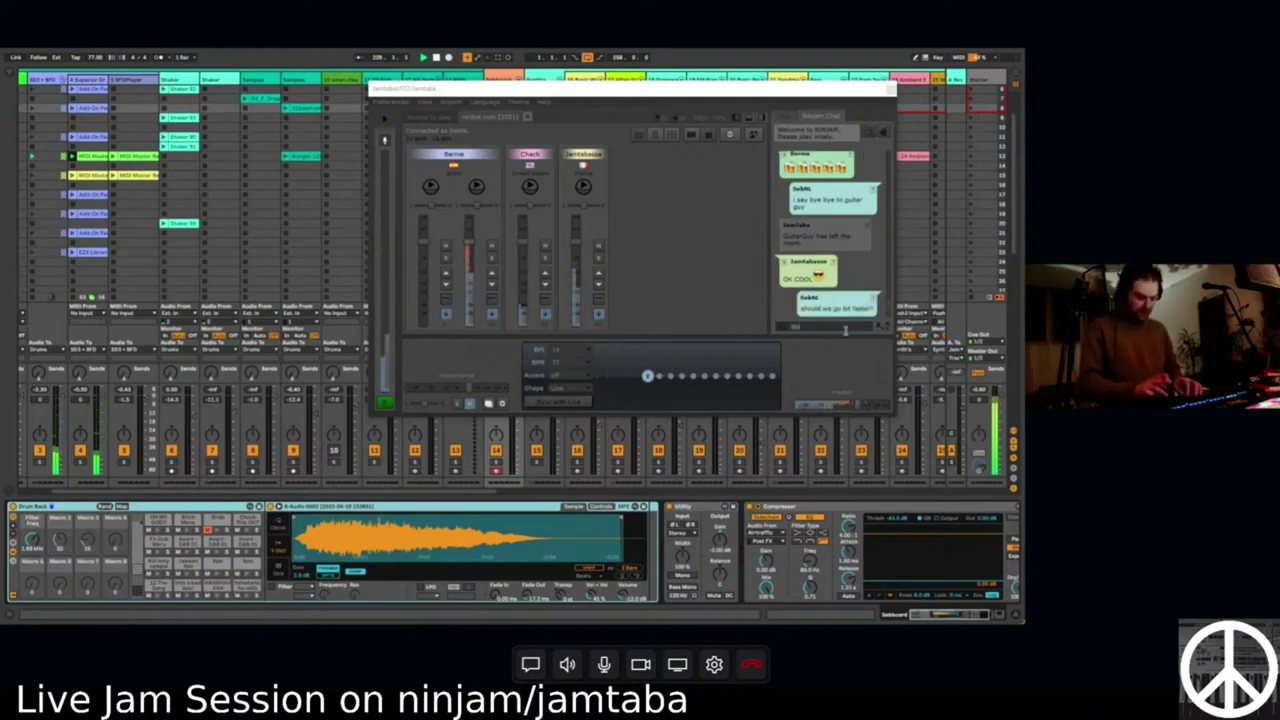
text(ut)
text(ry)
text(ed)
key(Return)
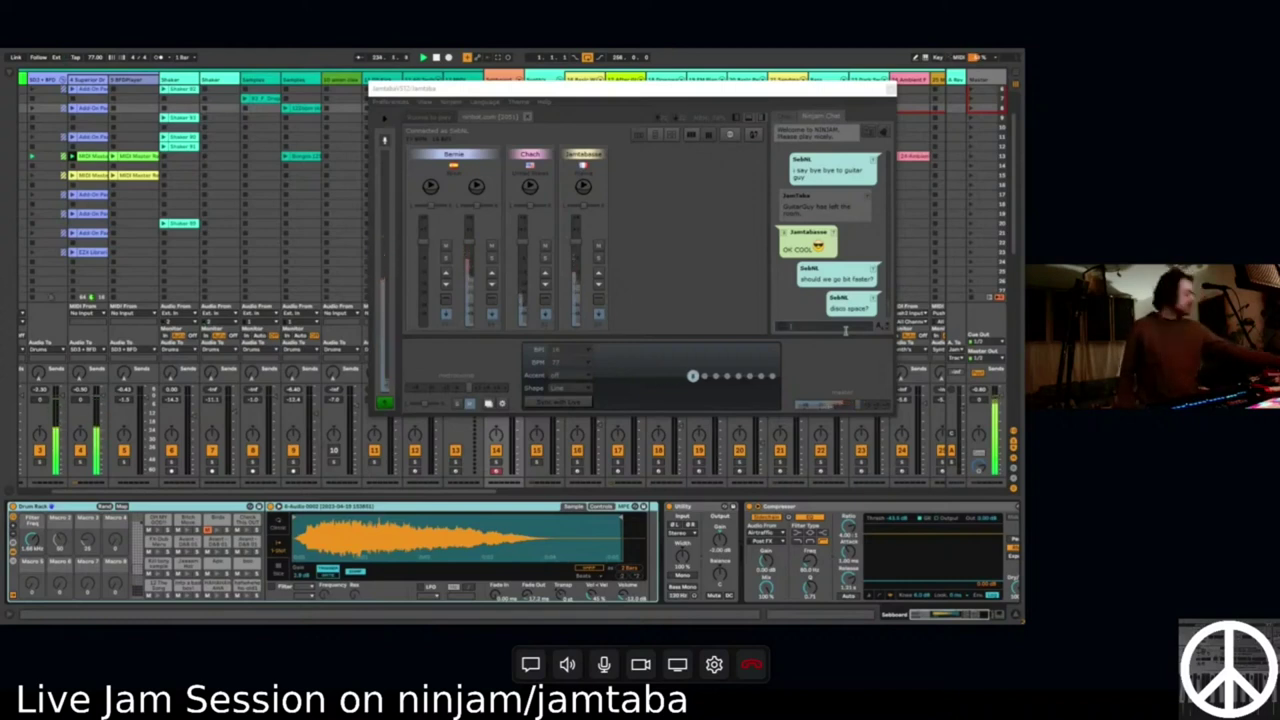
Withdraw the suggestion in the Jamtaba chat by posting "ah nevermind" and "sorry".
text(oh never)
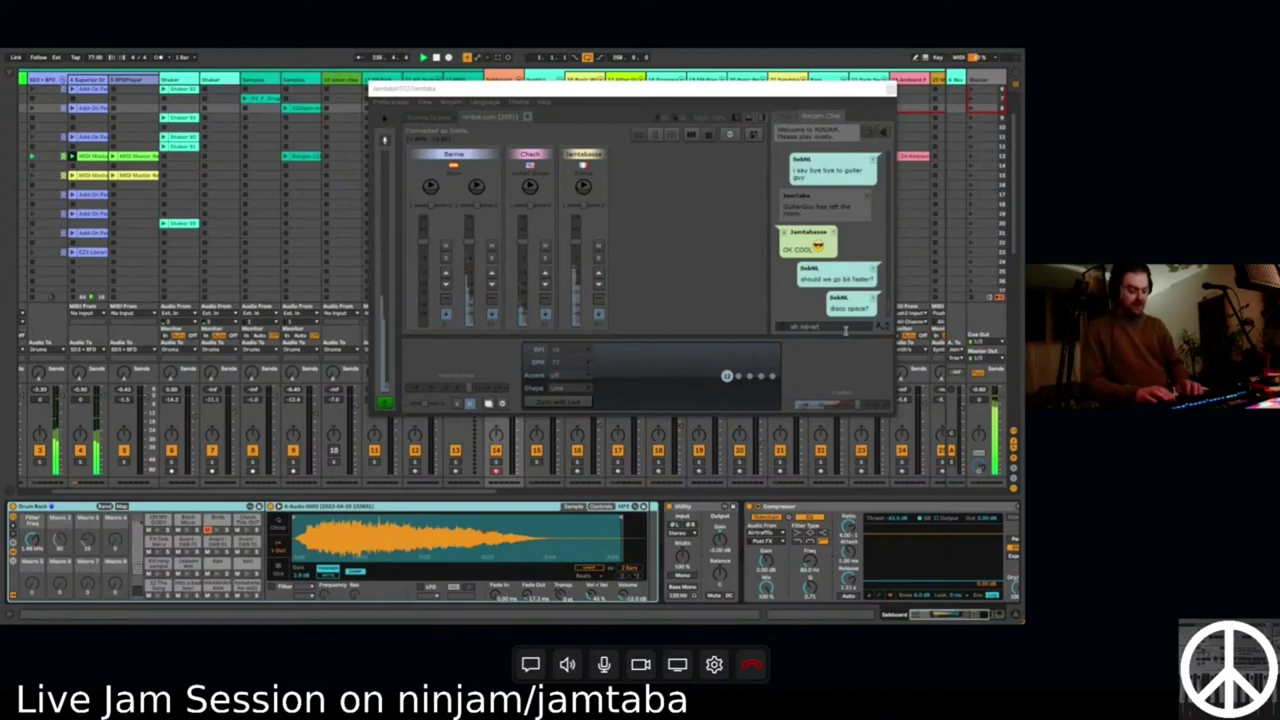
key(Return)
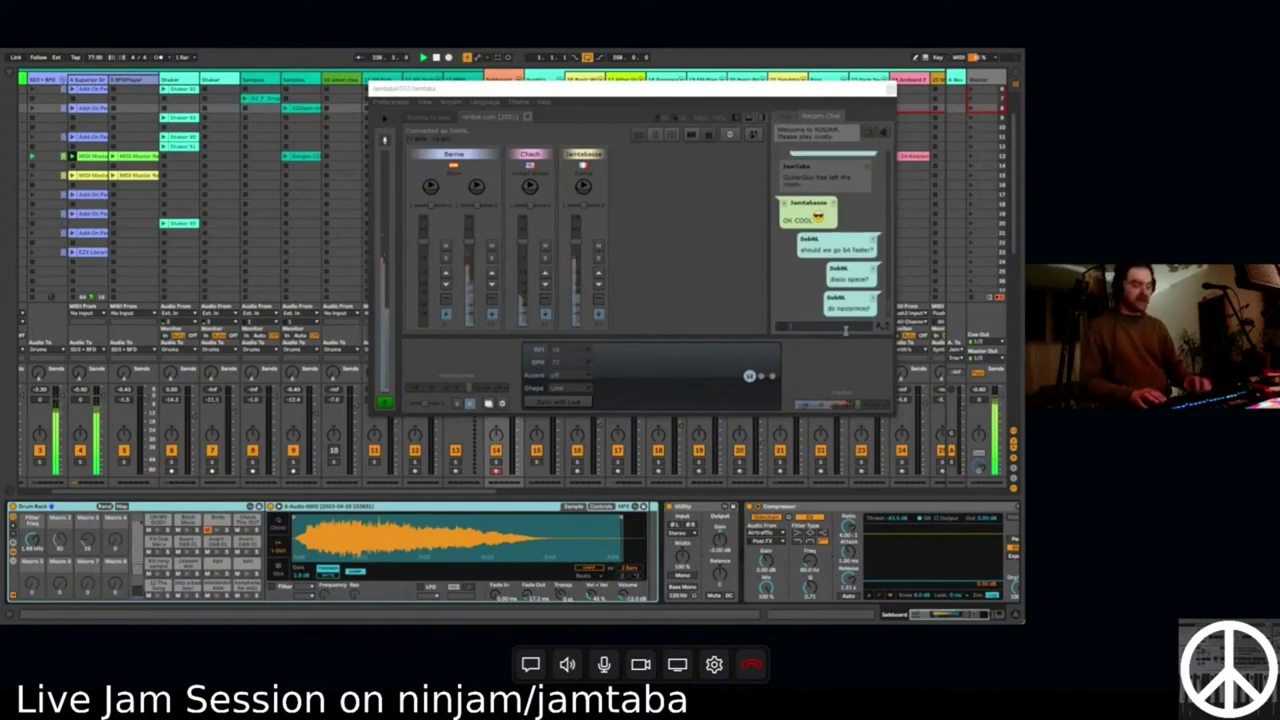
text(90)
key(Return)
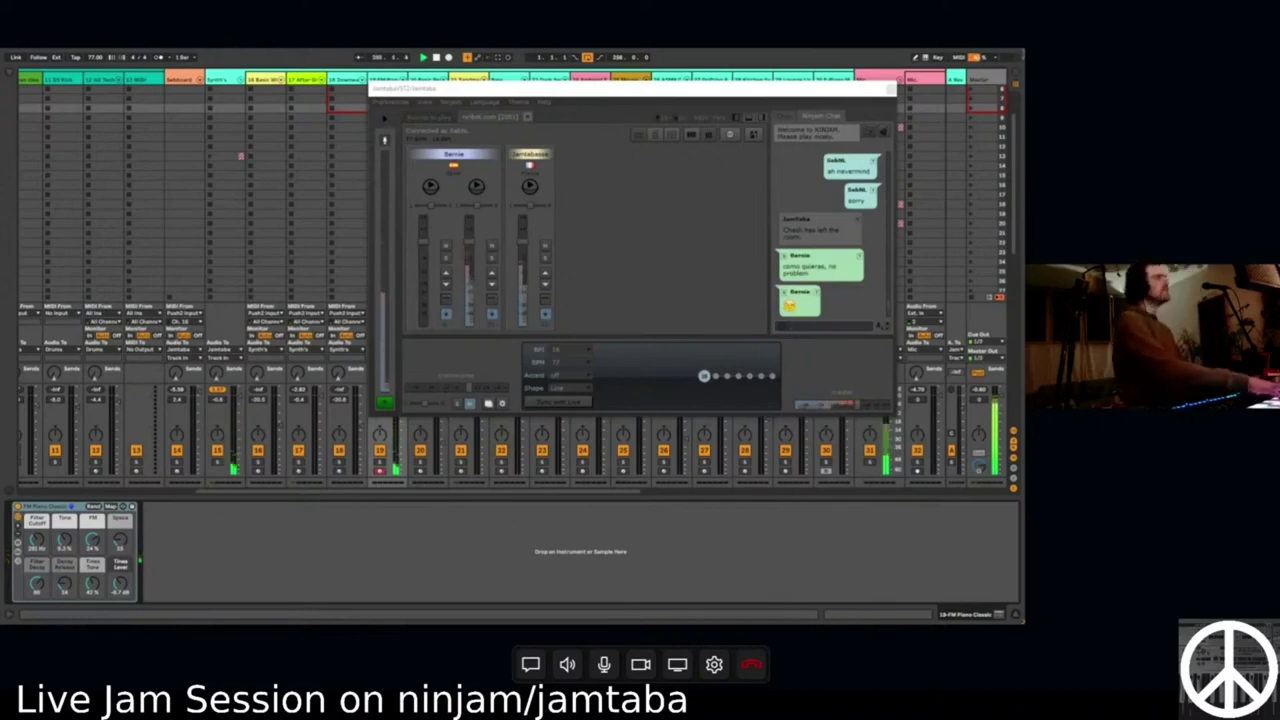
Reply "ok" in the Jamtaba chat to the participant's proposal to start again.
click(869, 140)
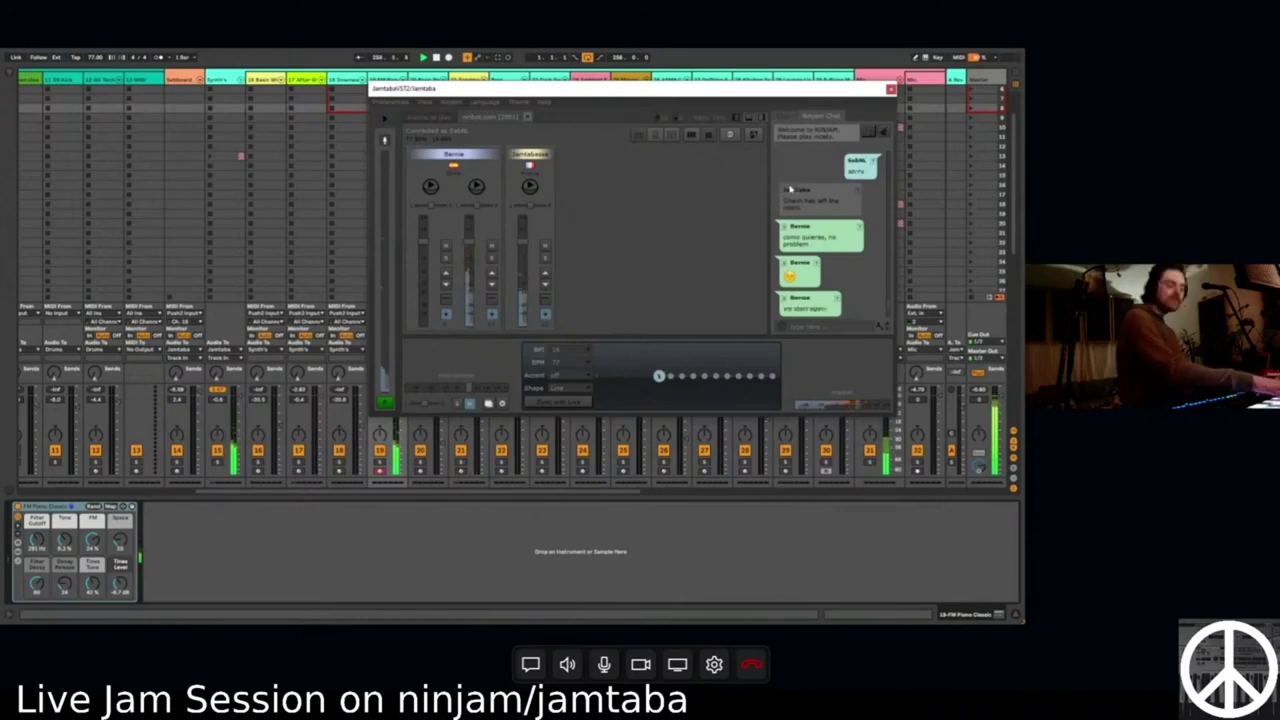
click(810, 327)
text(ok)
key(Return)
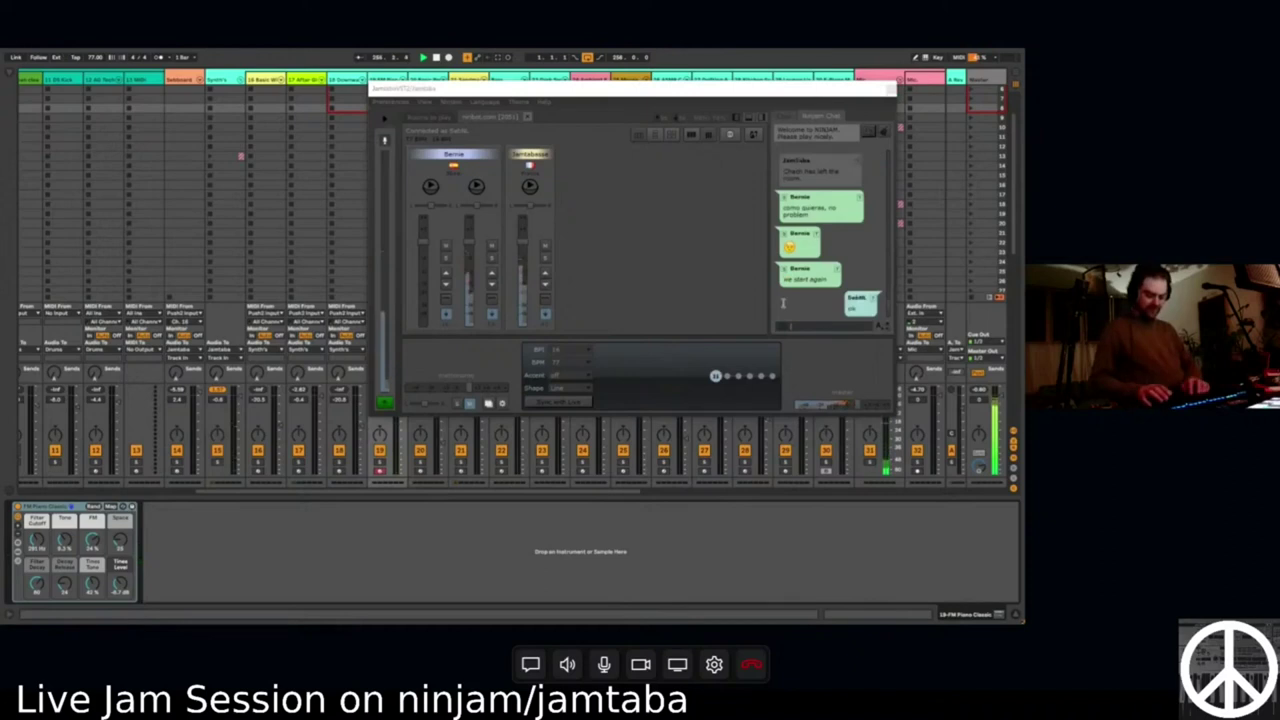
Ask the first participant in the Jamtaba chat whether they have groove drums, and post the correction "groovy*".
text(you have granna g)
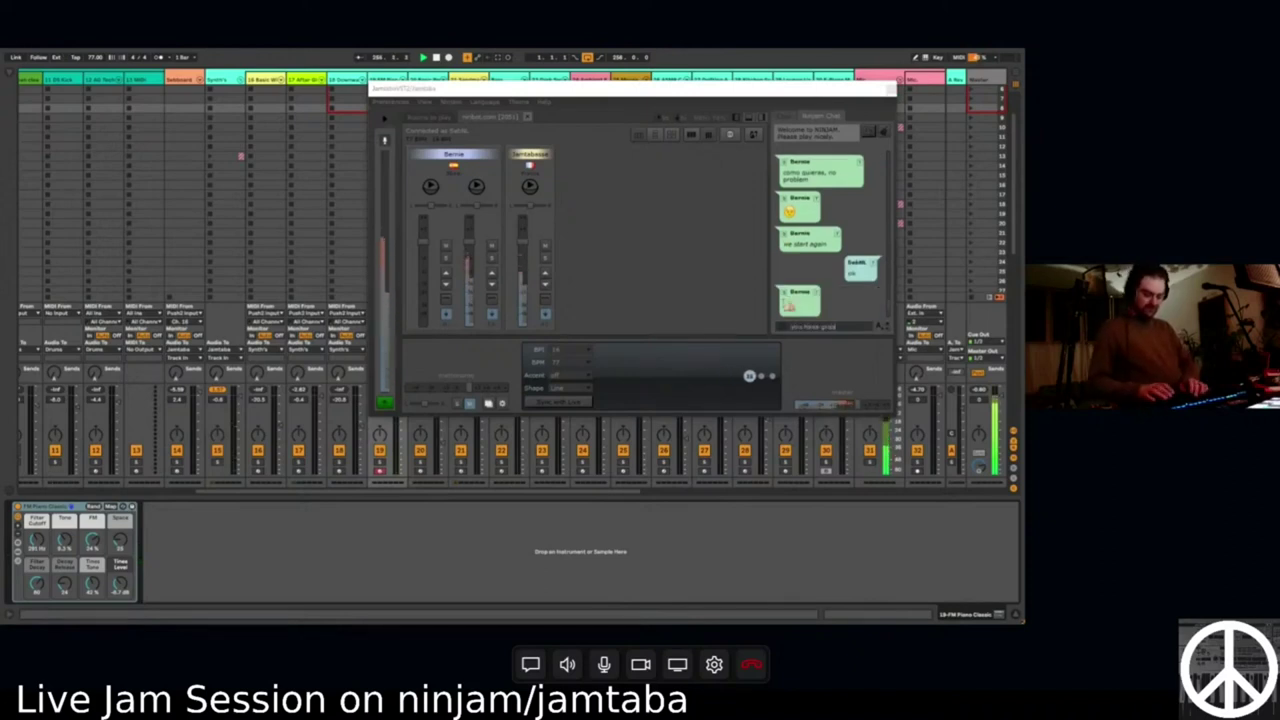
text(uide)
text( bernie?)
key(Return)
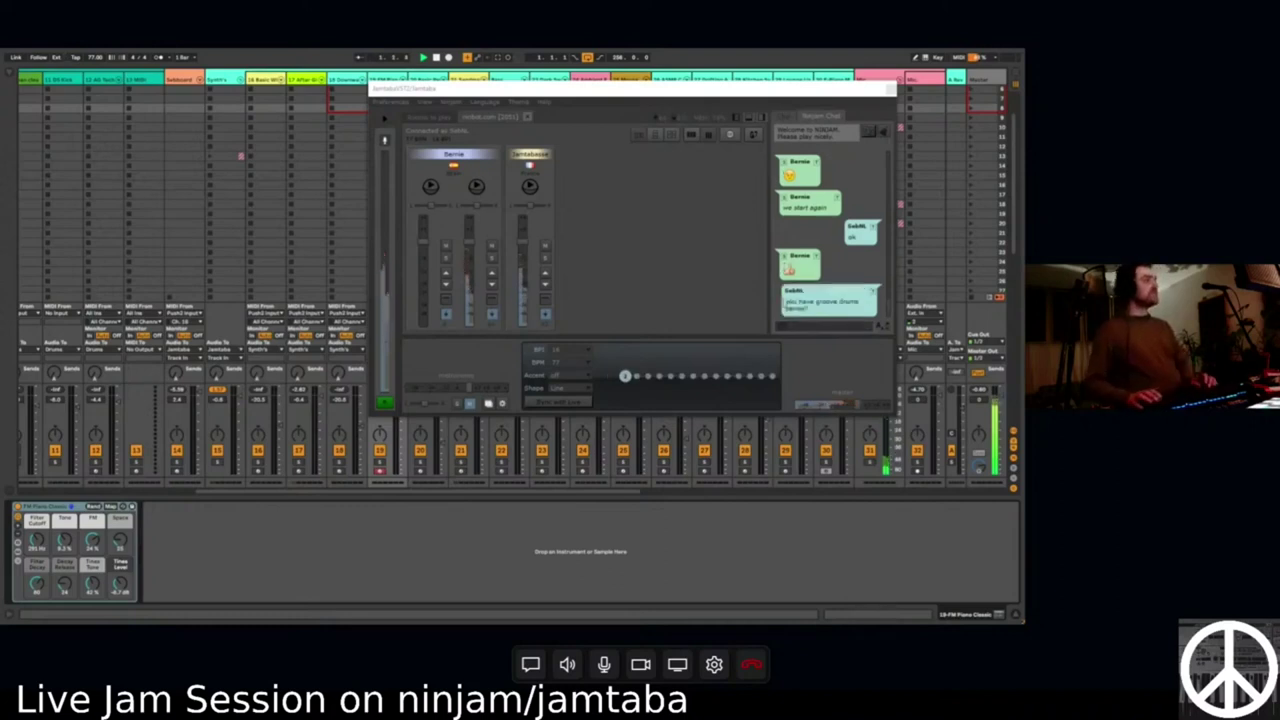
text(good)
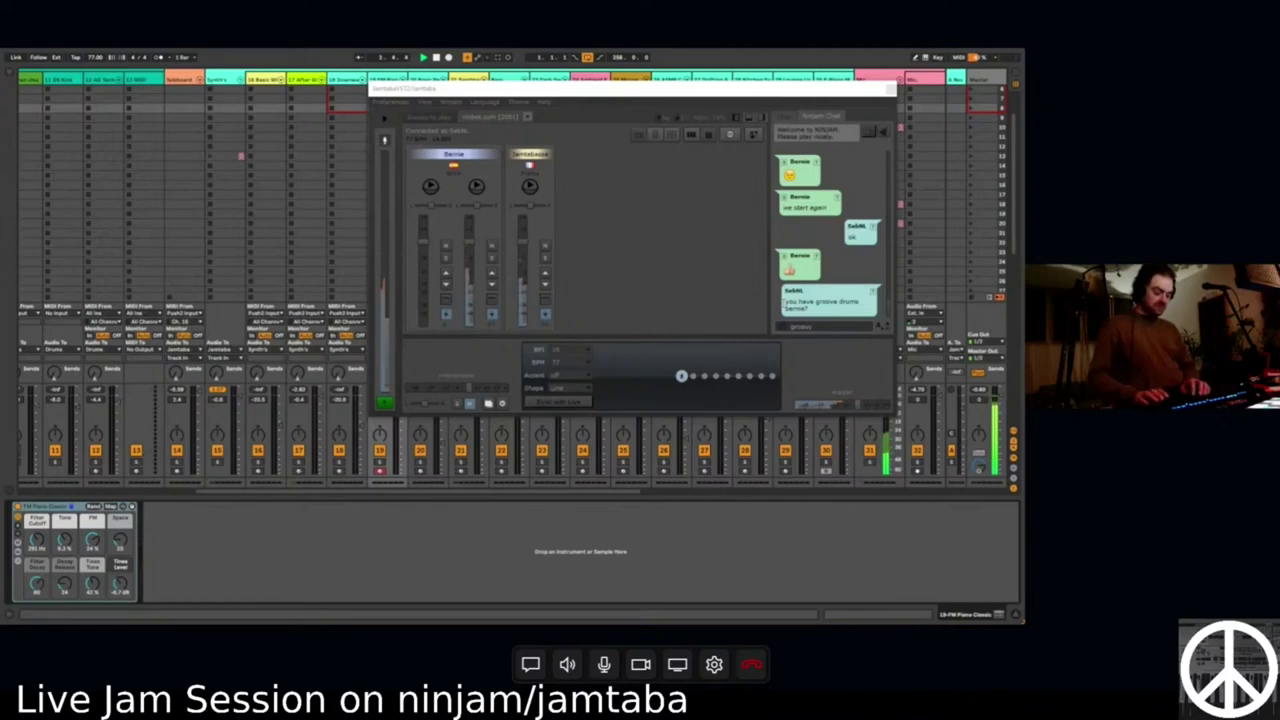
key(Return)
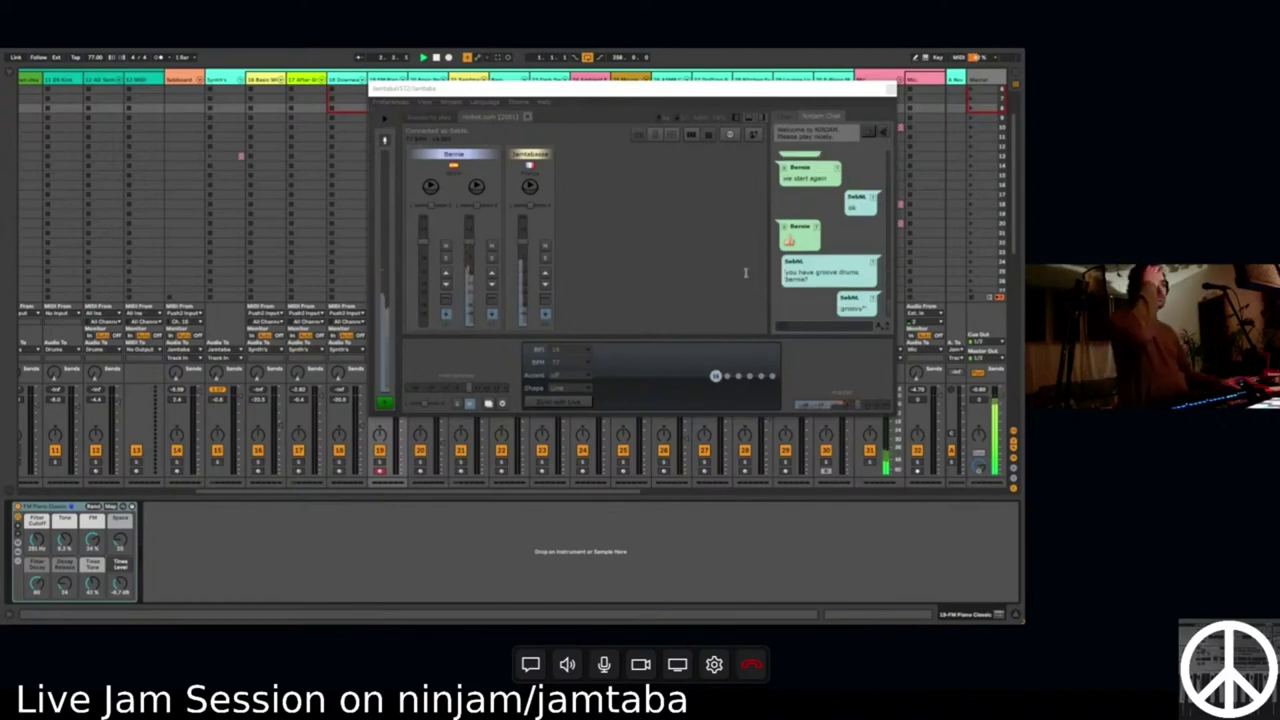
Select the Superior Drummer track among the drum tracks and open its Superior Drummer 3 plug-in window.
drag(302, 148, 690, 186)
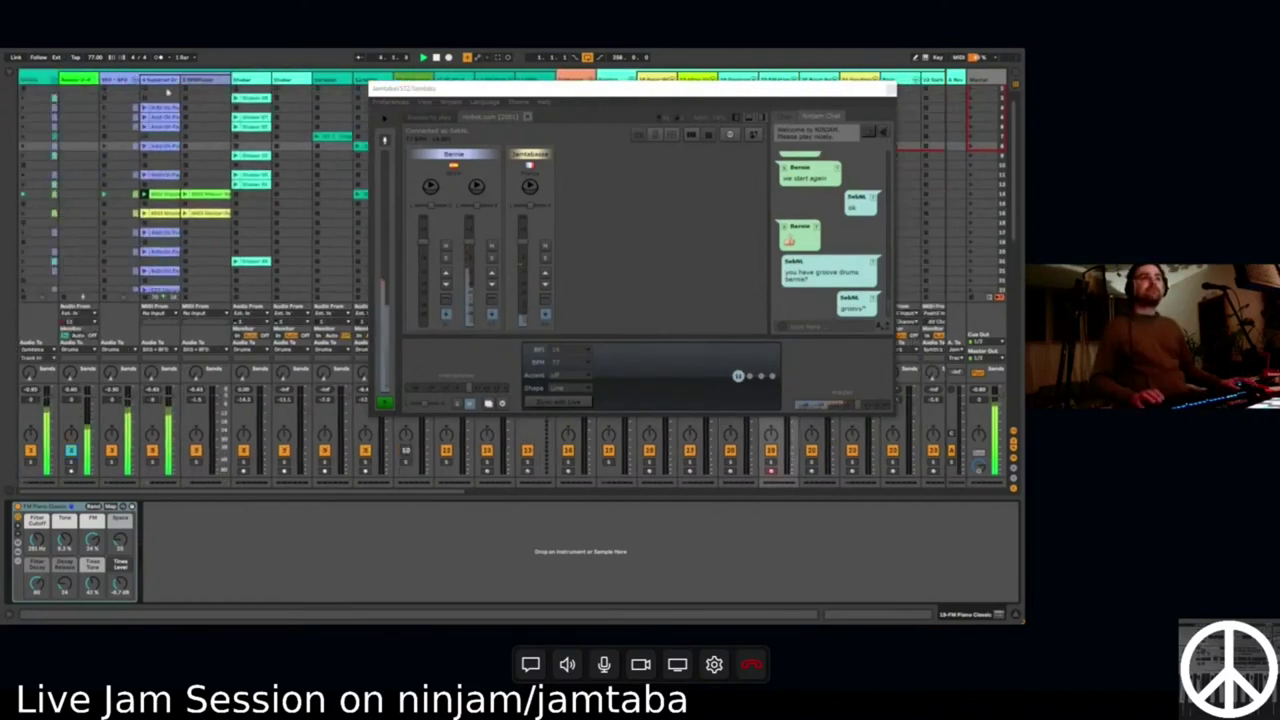
click(162, 80)
click(267, 507)
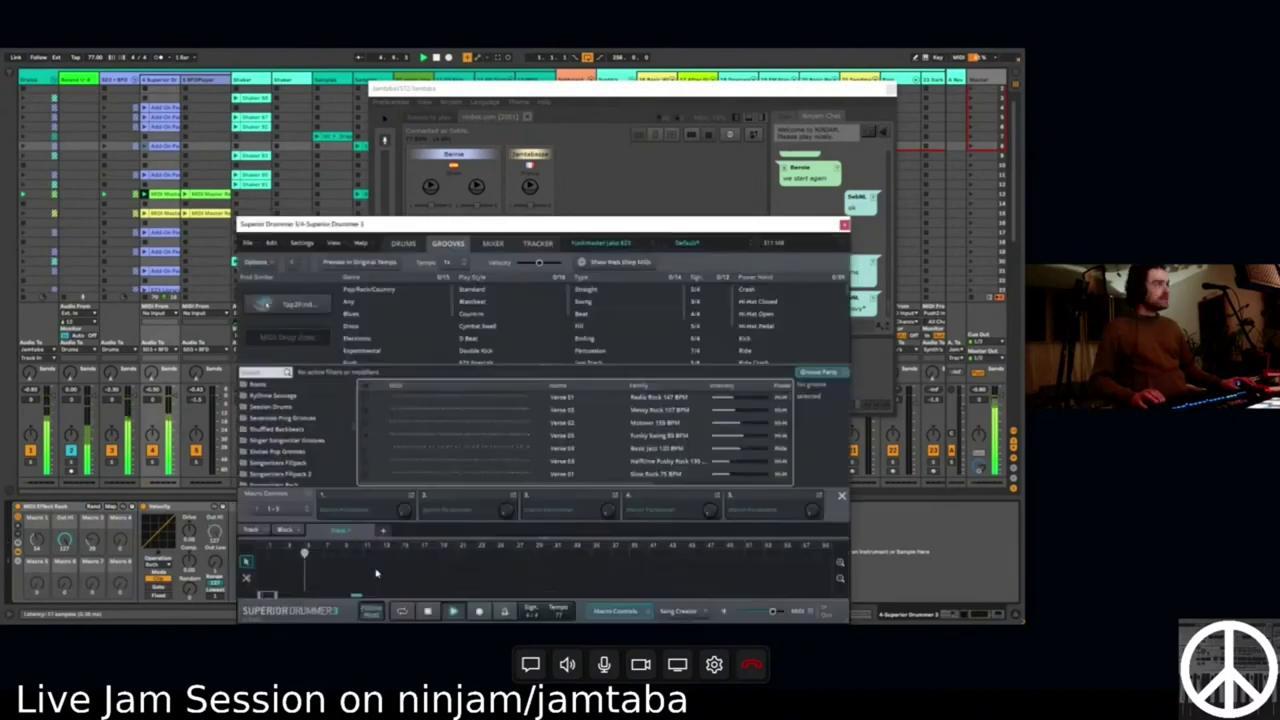
Move the Superior Drummer 3 window clear of the Jamtaba chat and reply "ok" to the participant looking for grooves.
drag(454, 224, 319, 281)
click(822, 297)
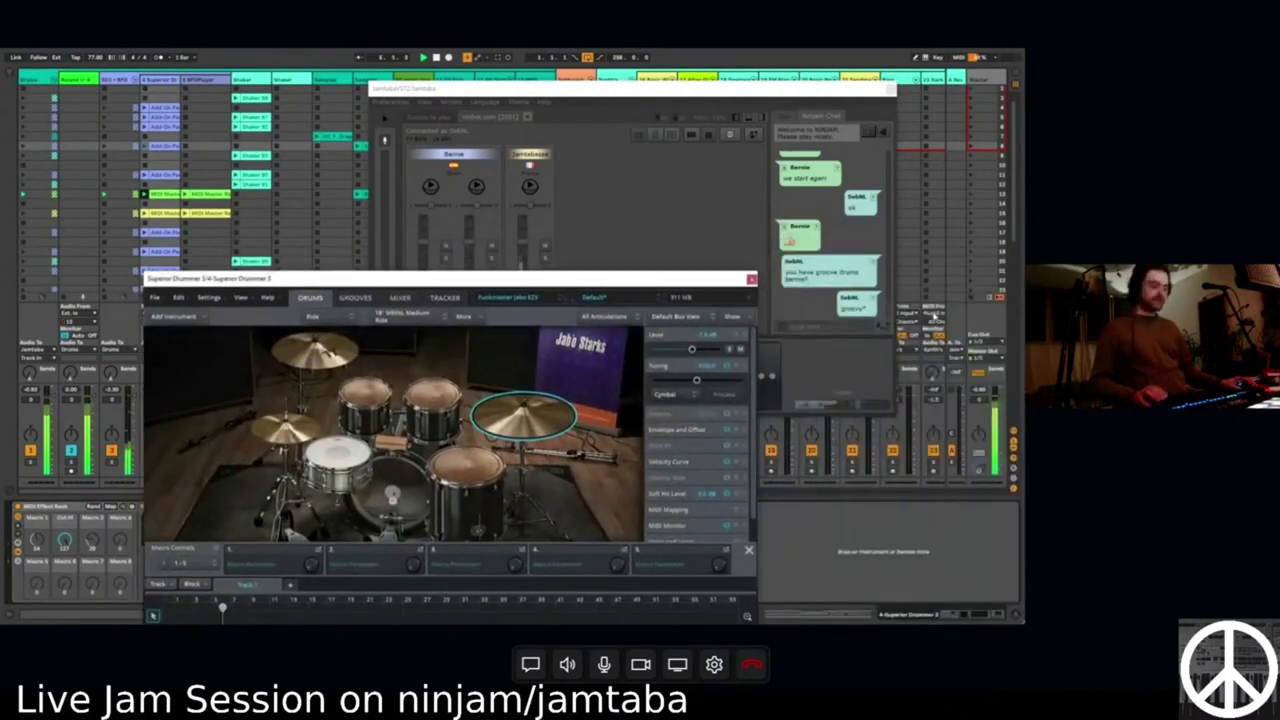
click(835, 327)
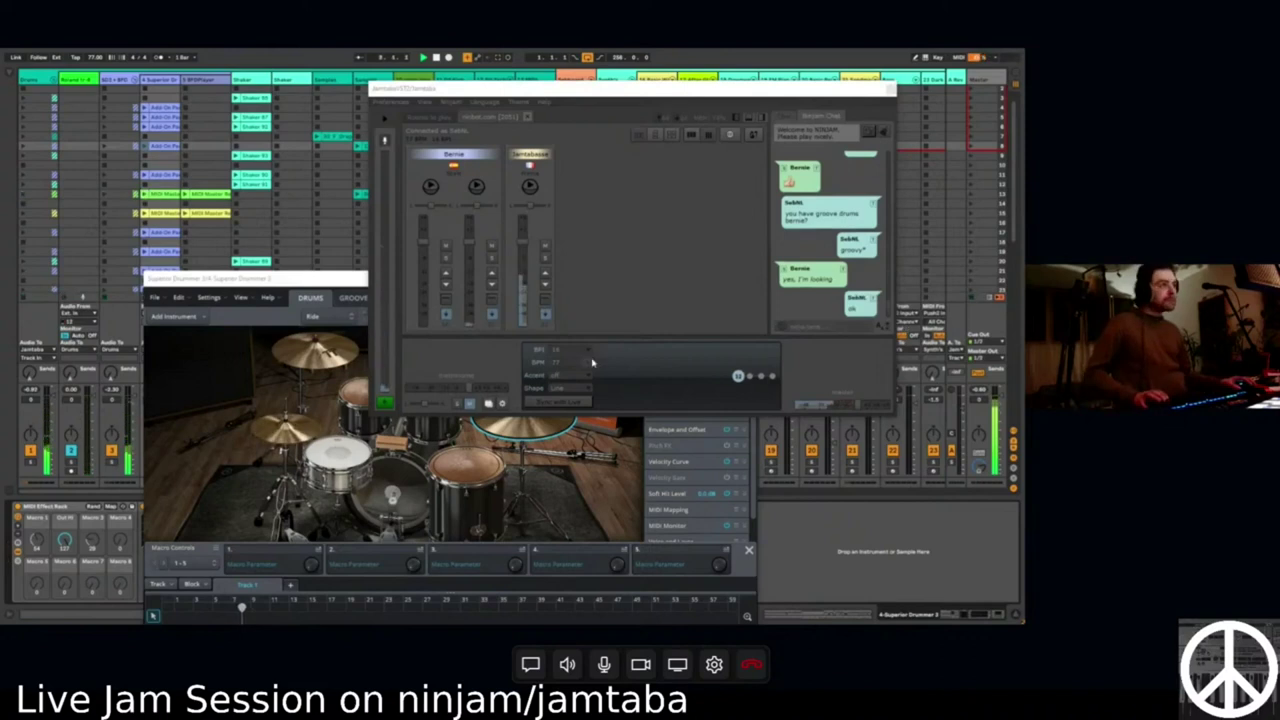
Vote for 120 BPM in Jamtaba and sync it with Live at a tempo of 120.00.
click(560, 362)
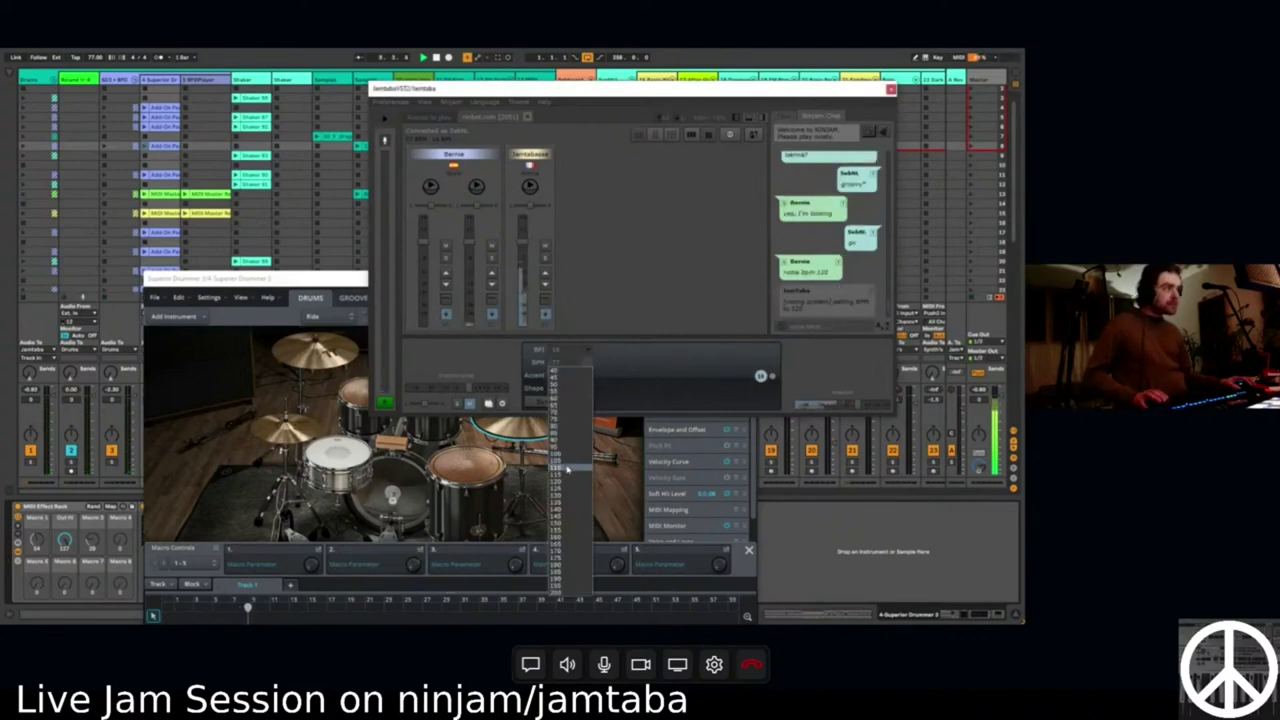
click(571, 482)
click(683, 256)
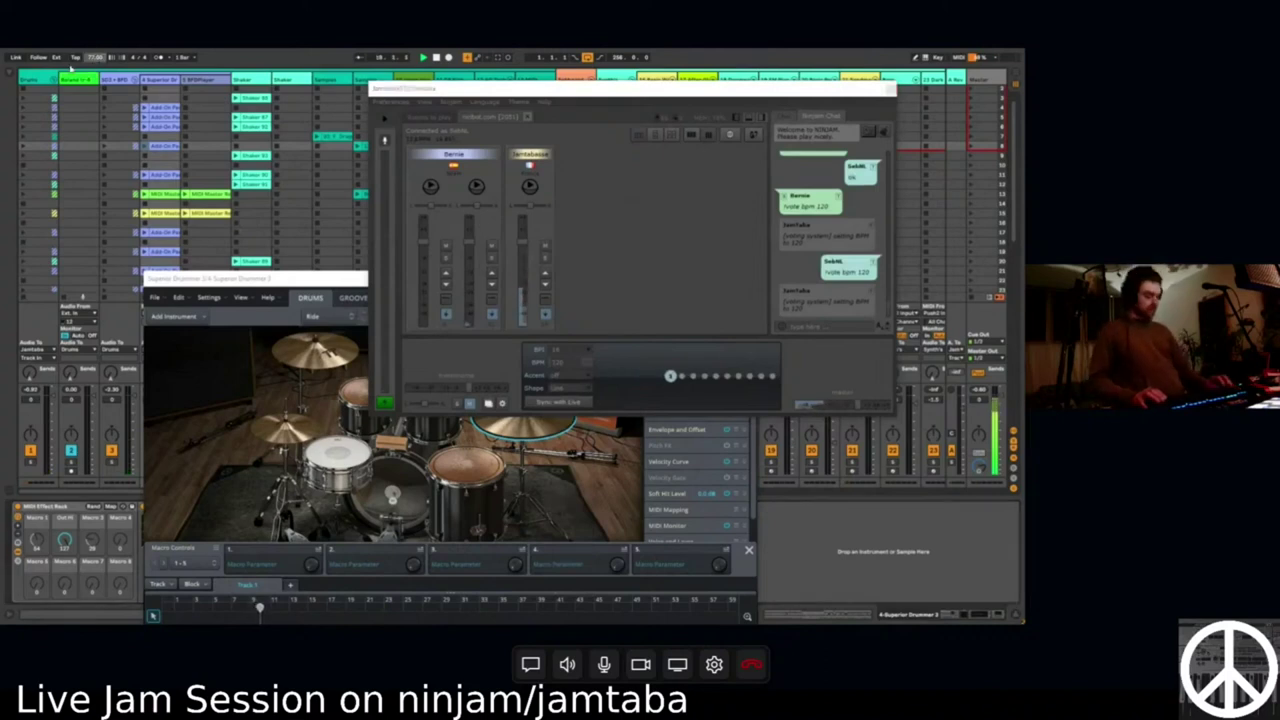
click(558, 402)
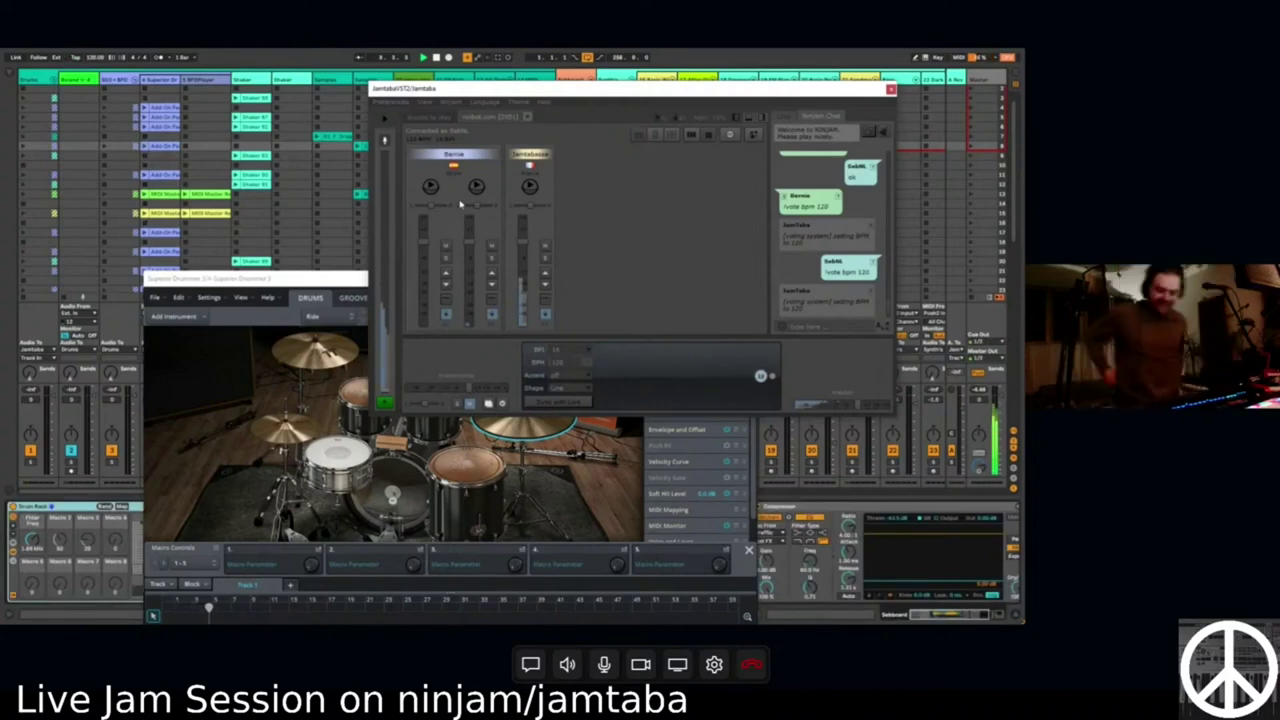
Switch to OBS on the remote desktop to check the stream status, and to FreeTube to check the live broadcast.
key(alt+Tab)
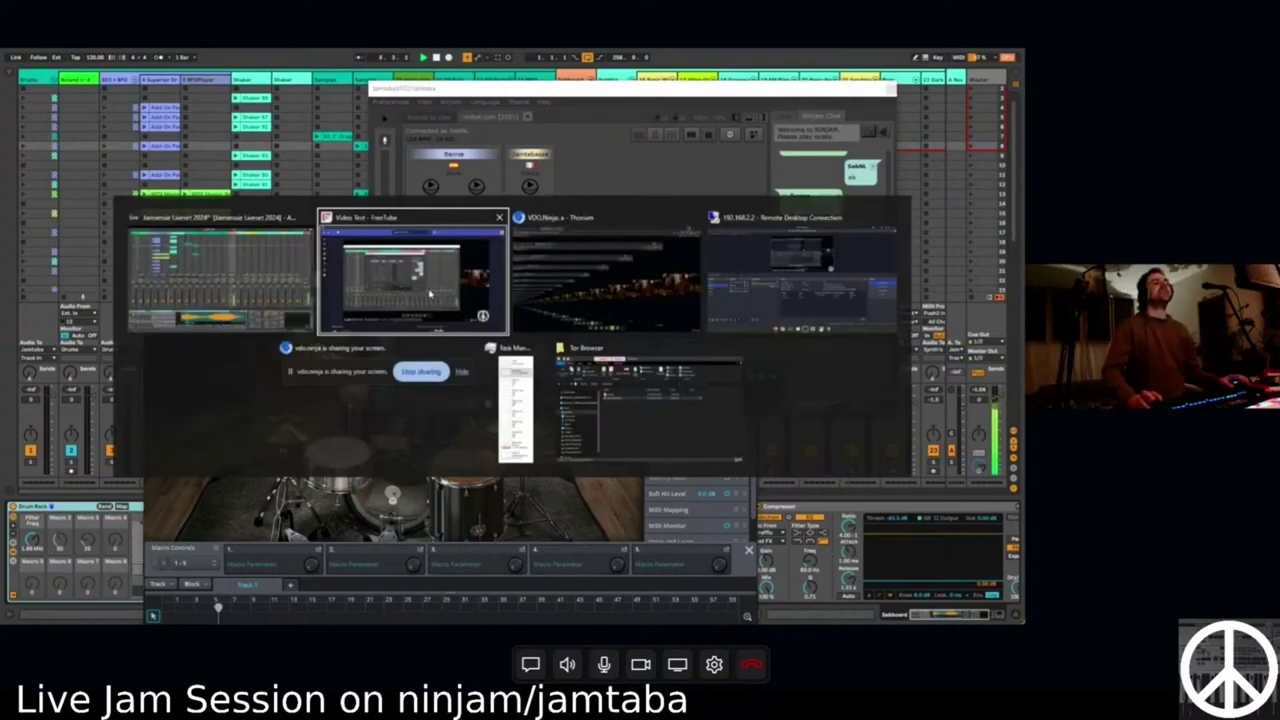
key(alt+Tab)
key(alt+Tab)
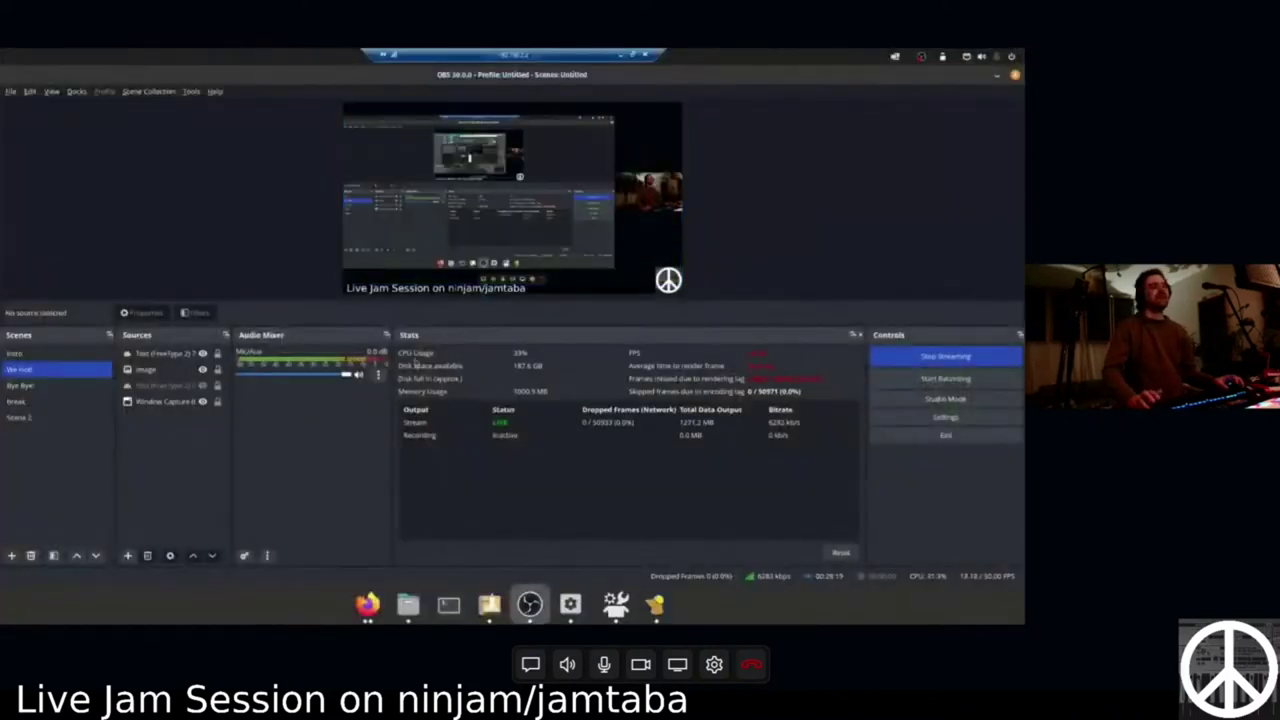
key(alt+Tab)
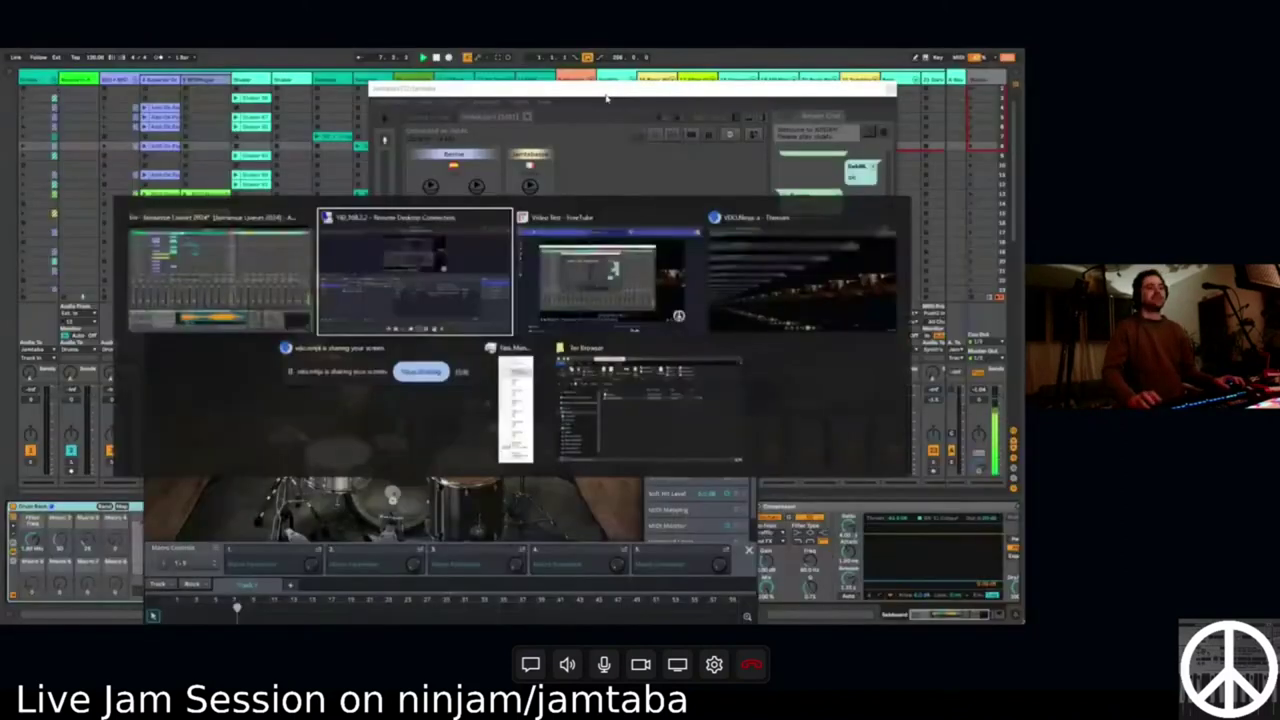
key(Tab)
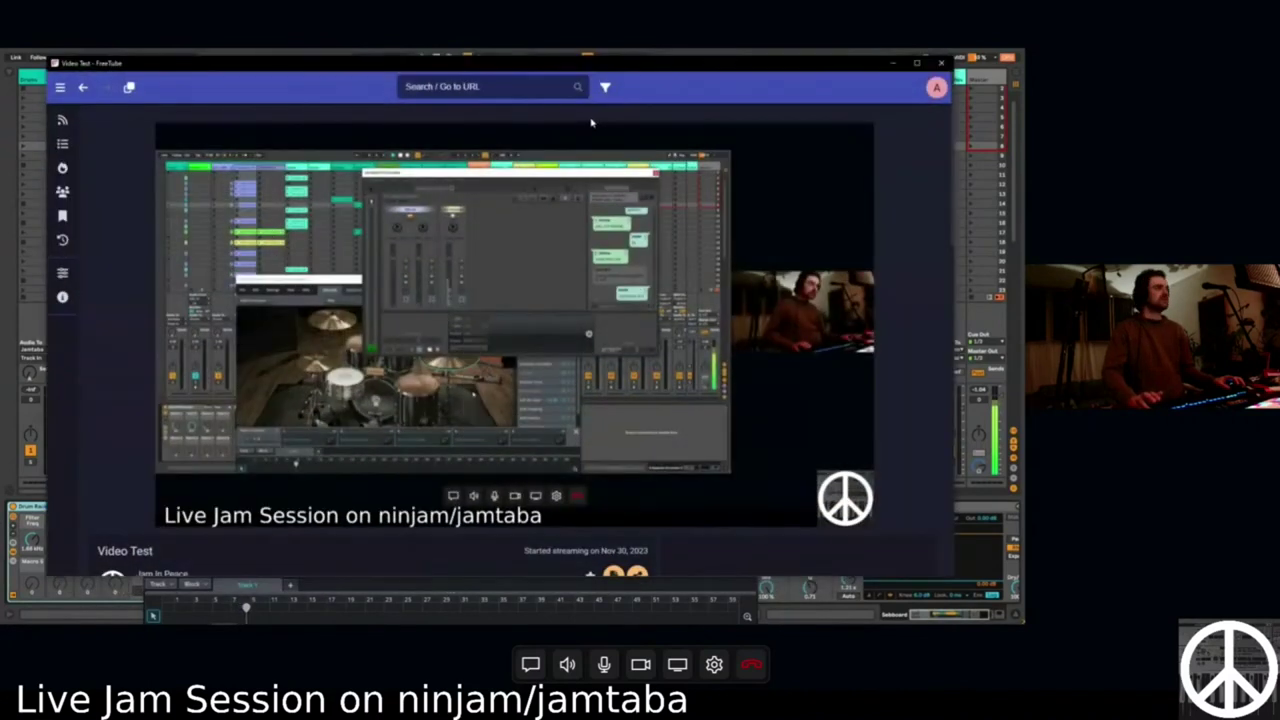